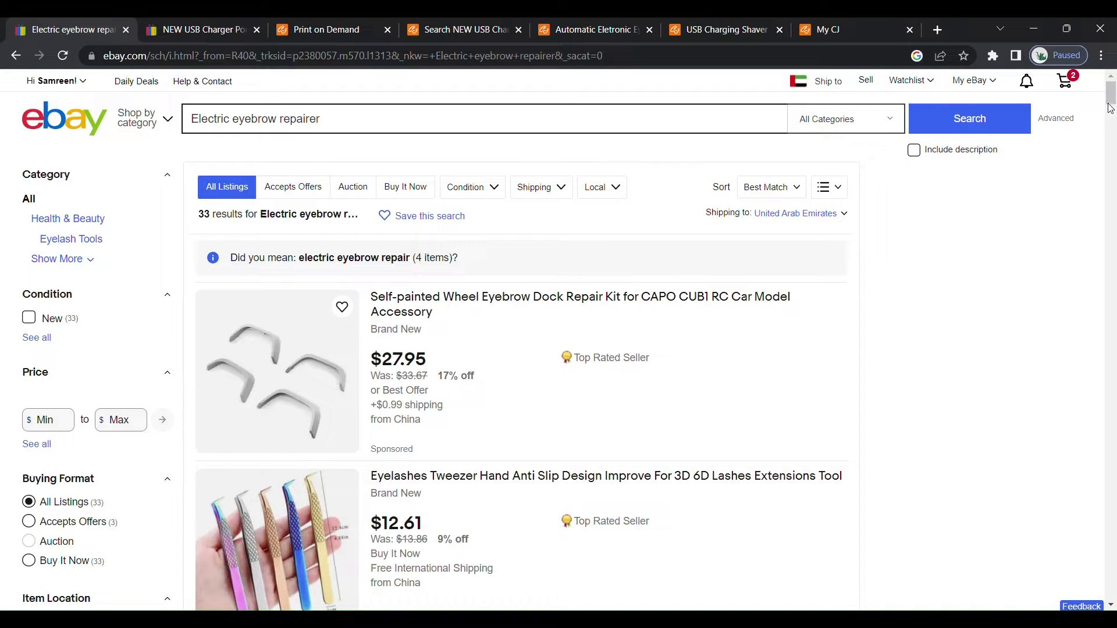
Review the eBay search results for "Electric eyebrow repairer" down to the NEW USB Charger Port eyebrow trimmer listing.
{"action": "left_click_drag", "start_coordinate": [1111, 110], "coordinate": [1112, 151]}
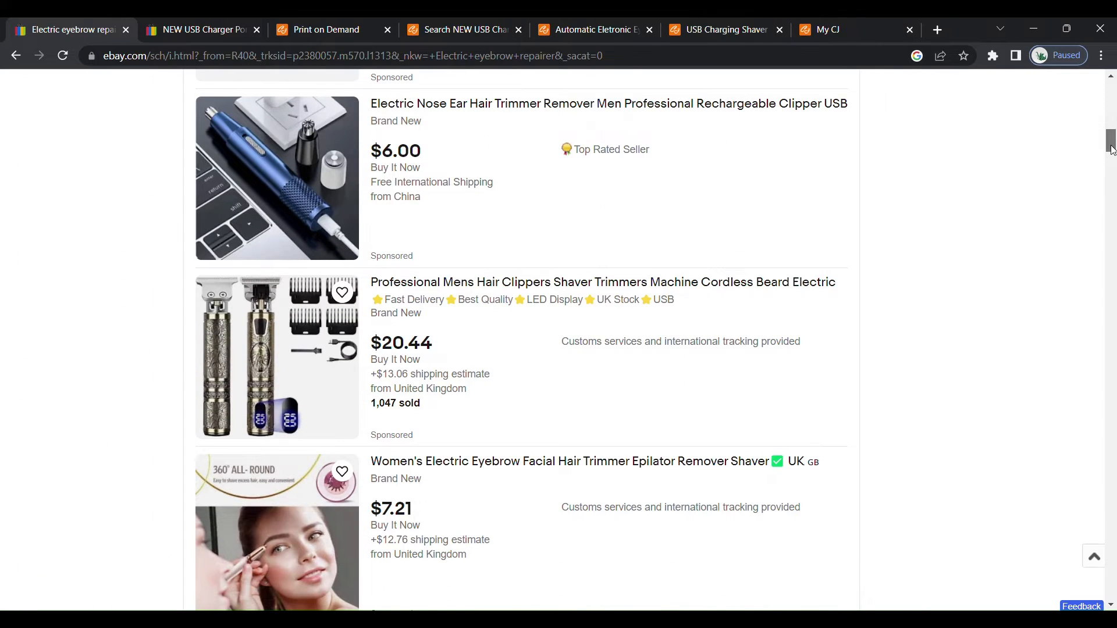
{"action": "left_click_drag", "start_coordinate": [1112, 151], "coordinate": [1113, 96]}
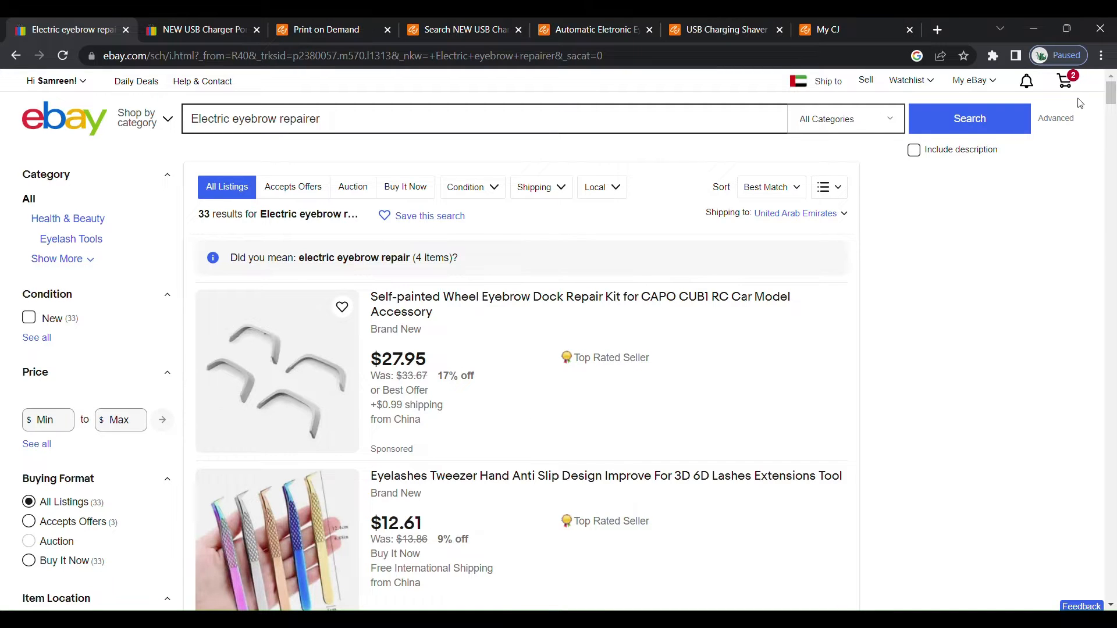
{"action": "left_click_drag", "start_coordinate": [1111, 102], "coordinate": [1111, 135]}
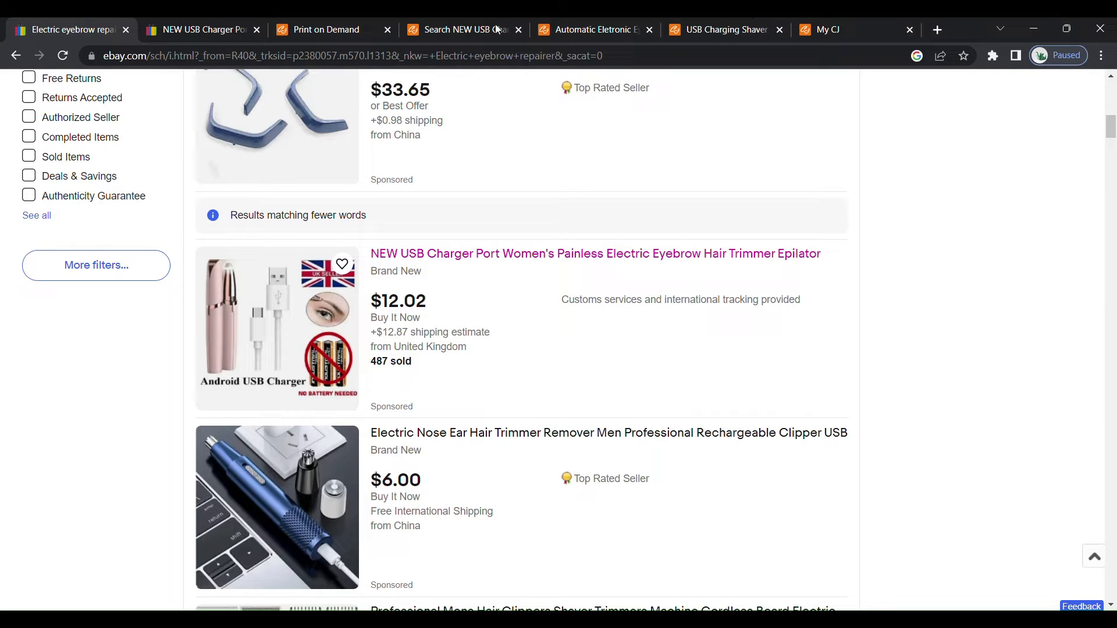
Compare the CJ Dropshipping search results for the USB eyebrow trimmer with the matching eBay listing.
{"action": "left_click", "coordinate": [464, 30]}
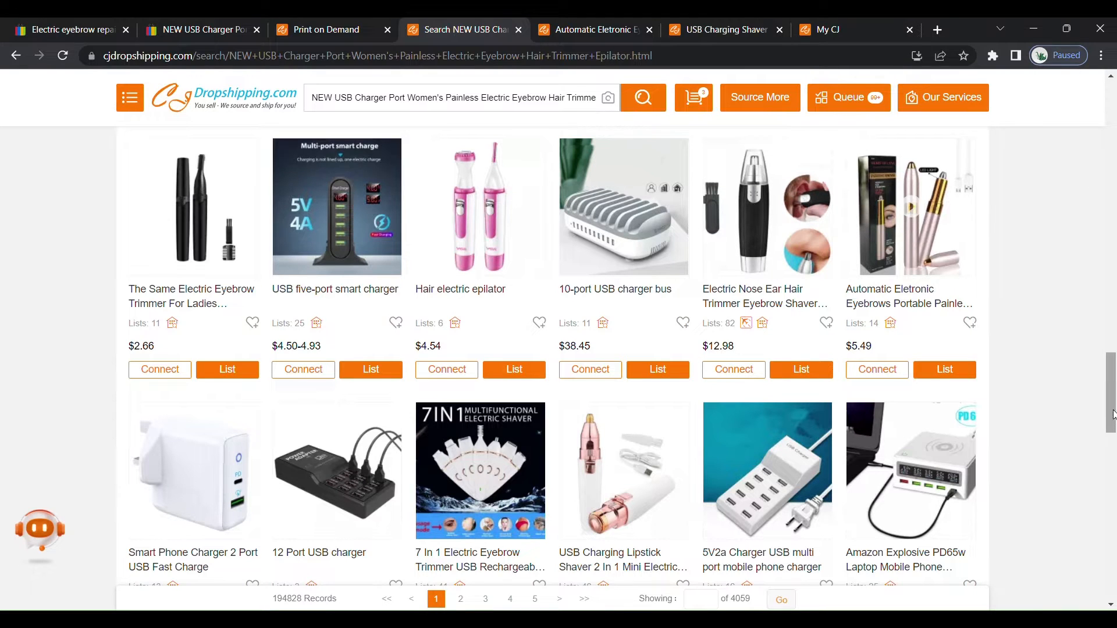
{"action": "left_click_drag", "start_coordinate": [1114, 418], "coordinate": [1113, 234]}
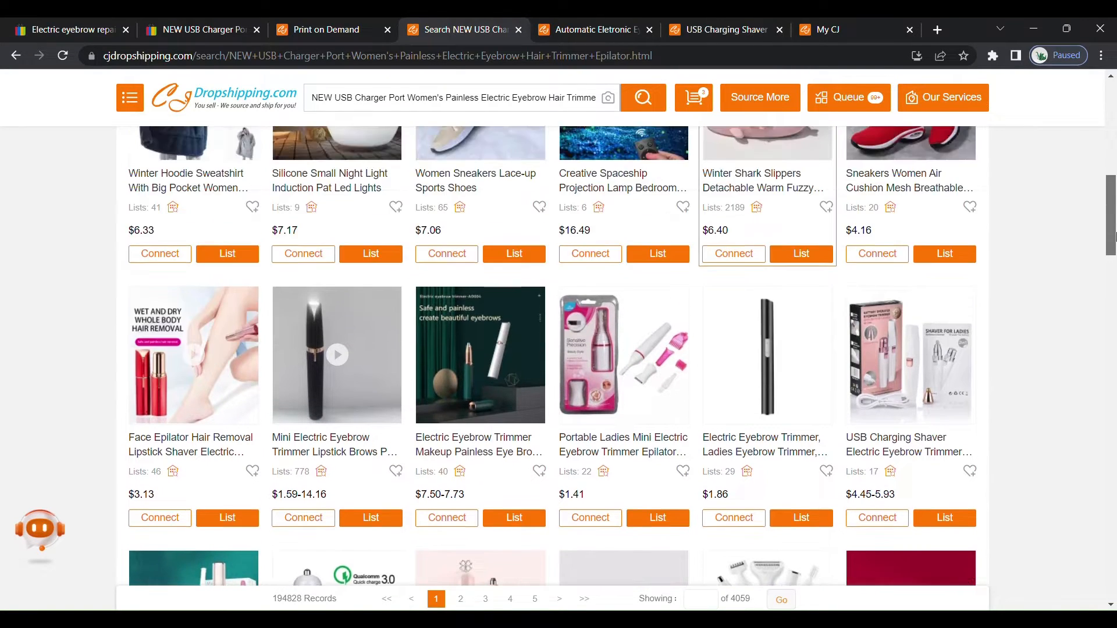
{"action": "left_click", "coordinate": [211, 30]}
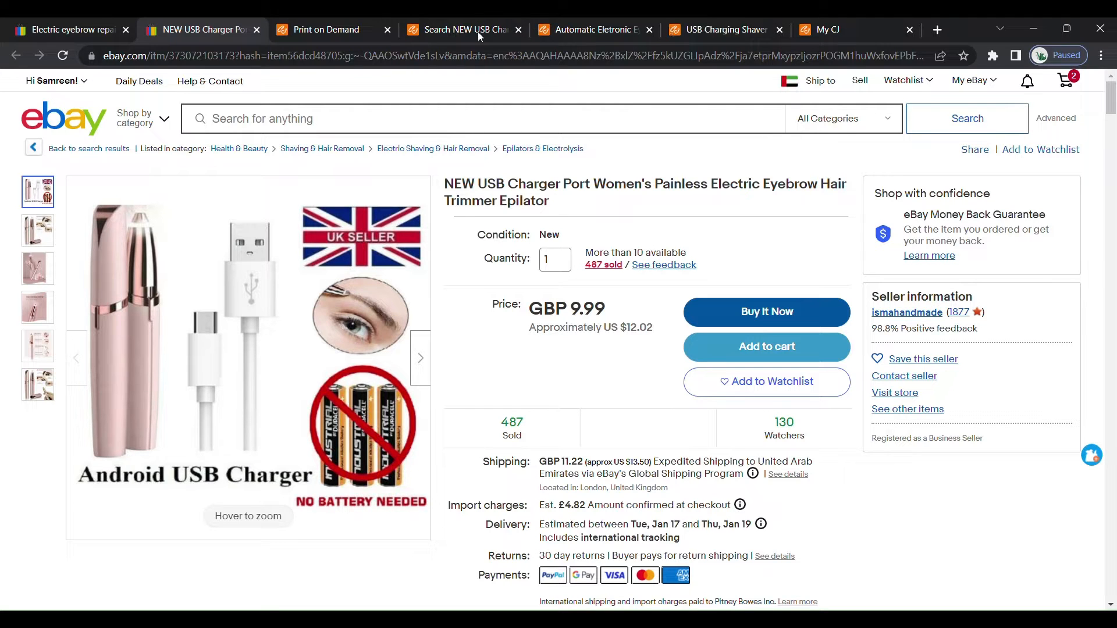
{"action": "left_click", "coordinate": [505, 26]}
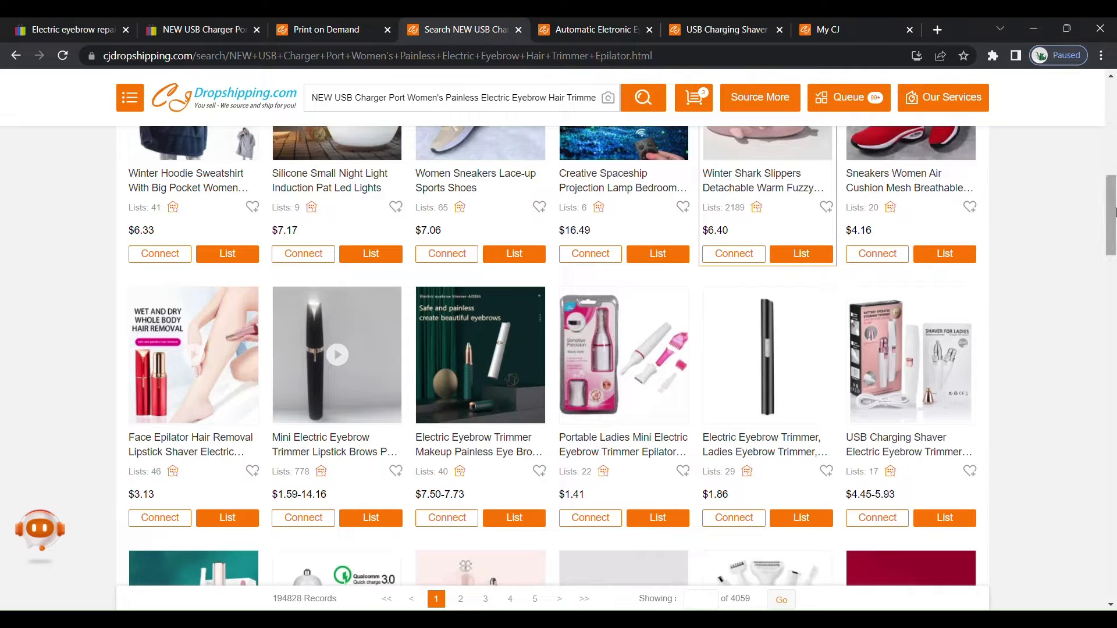
{"action": "mouse_move", "coordinate": [1113, 229]}
{"action": "left_mouse_down"}
{"action": "mouse_move", "coordinate": [1112, 150]}
{"action": "mouse_move", "coordinate": [1112, 249]}
{"action": "left_mouse_up"}
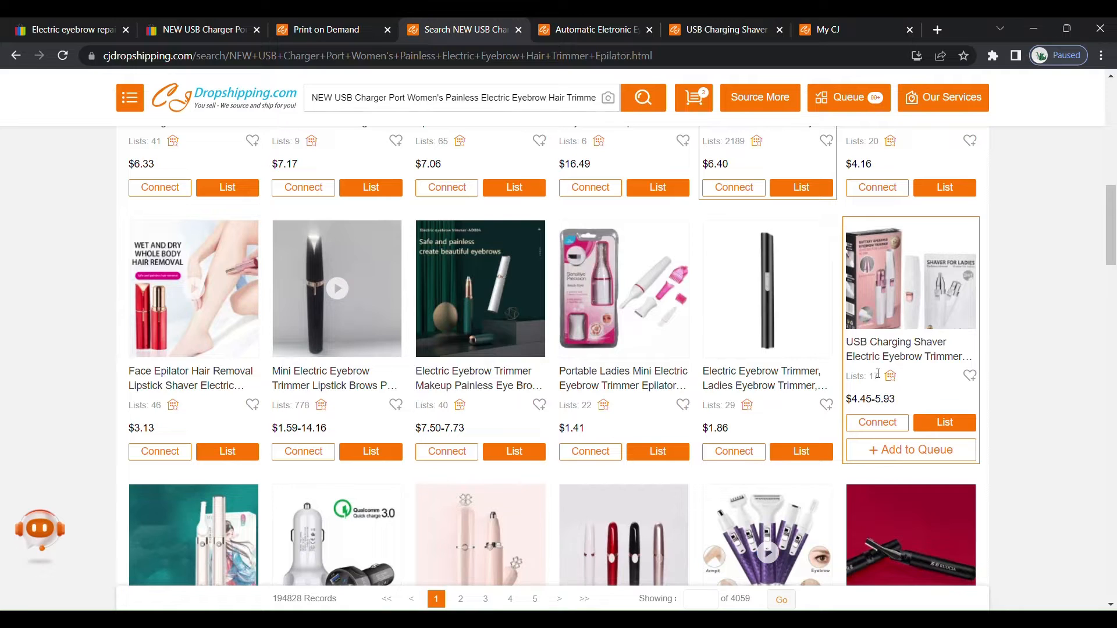
Examine the Automatic Eletronic Eyebrows product's price, shipping details and white variant image on CJ Dropshipping.
{"action": "left_click", "coordinate": [596, 30]}
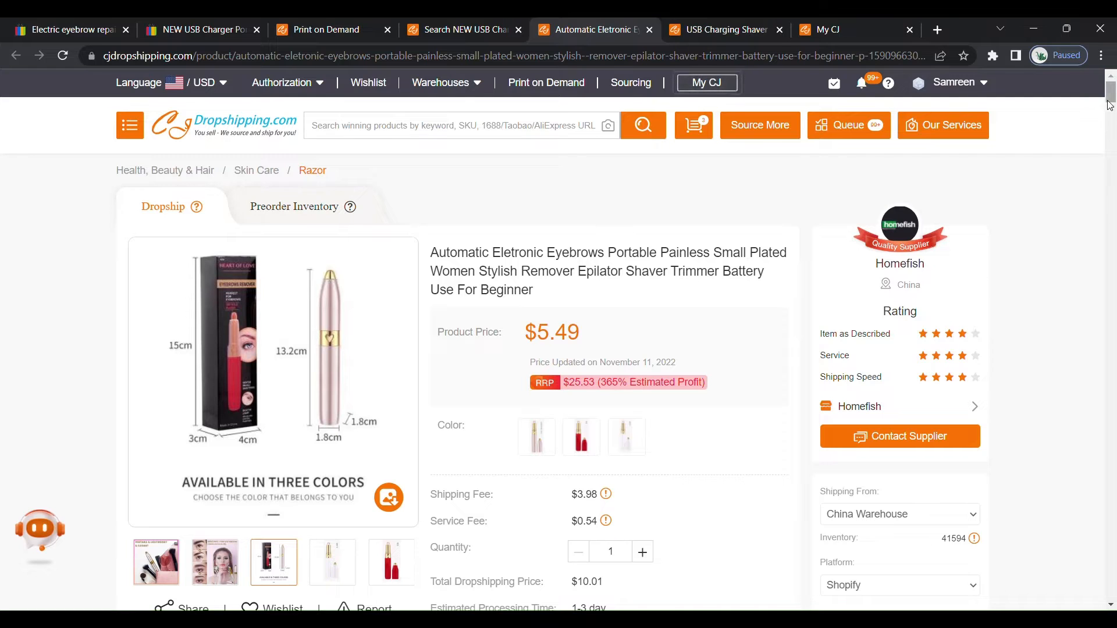
{"action": "left_click_drag", "start_coordinate": [1112, 94], "coordinate": [1115, 105]}
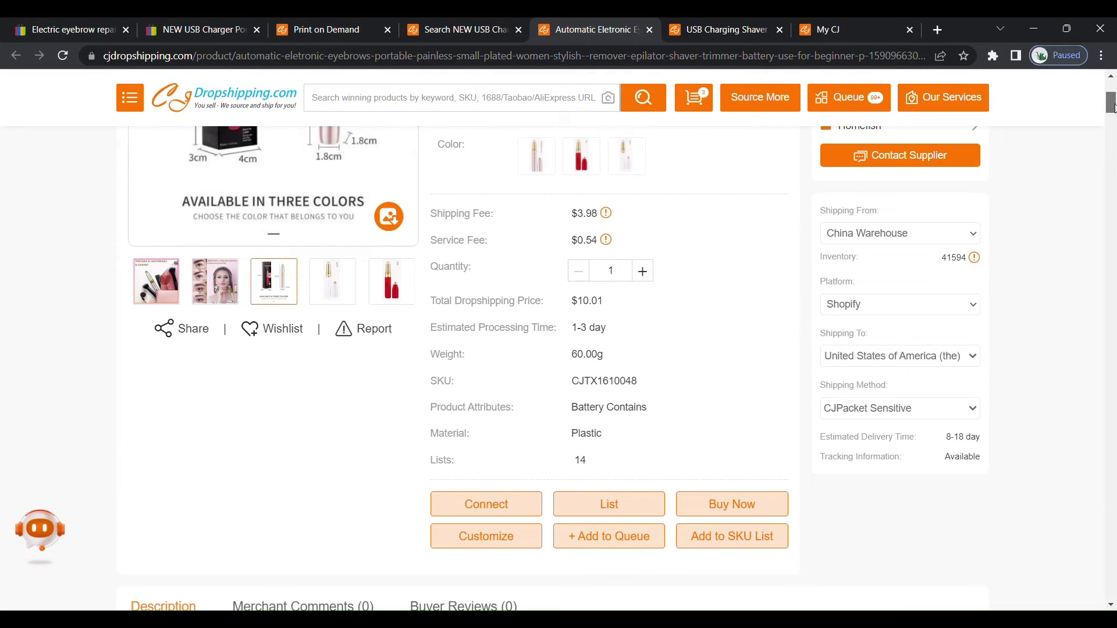
{"action": "left_click", "coordinate": [344, 282]}
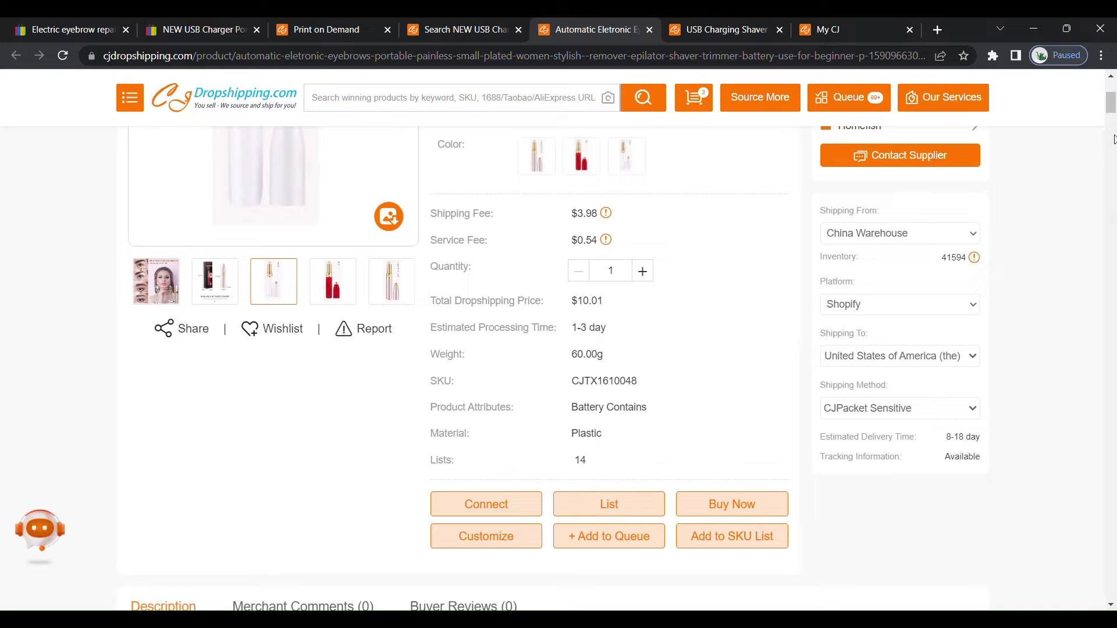
{"action": "scroll", "coordinate": [1114, 102], "scroll_direction": "up", "scroll_amount": 2}
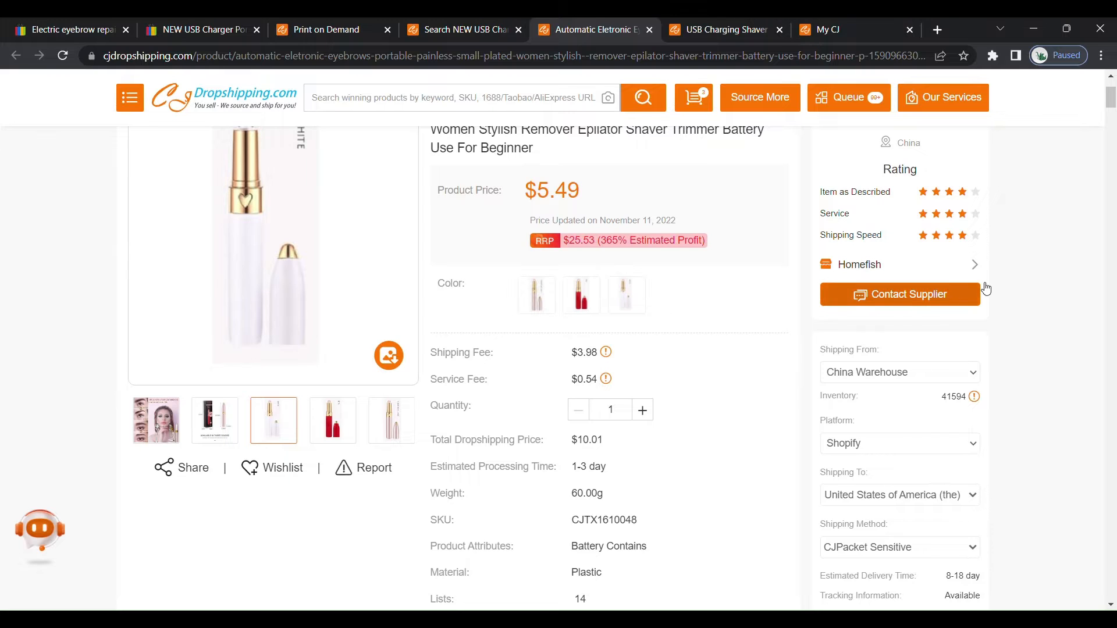
{"action": "left_click_drag", "start_coordinate": [1112, 104], "coordinate": [1112, 96]}
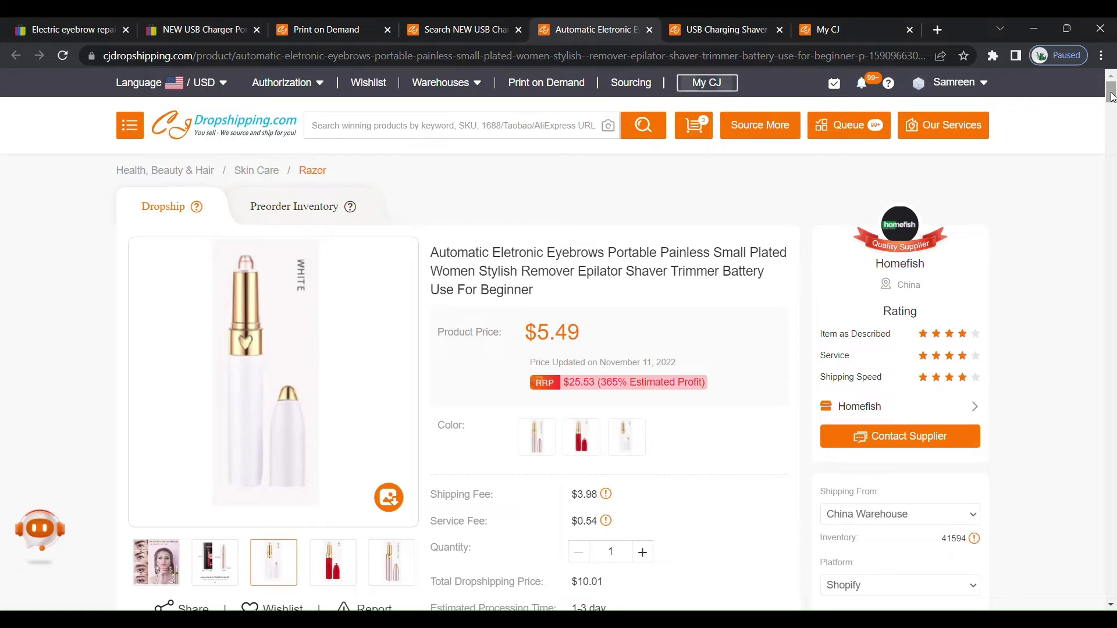
Return to the eBay trimmer listing, then review the prices and sales of competing eyebrow trimmers in the search results.
{"action": "left_click", "coordinate": [197, 30]}
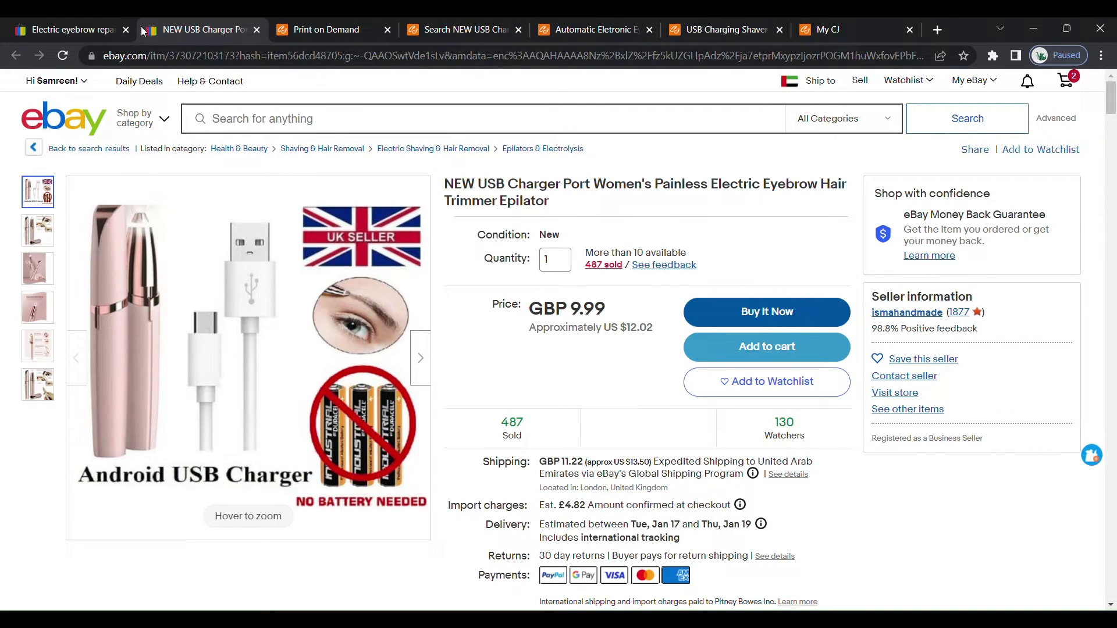
{"action": "left_click", "coordinate": [60, 33]}
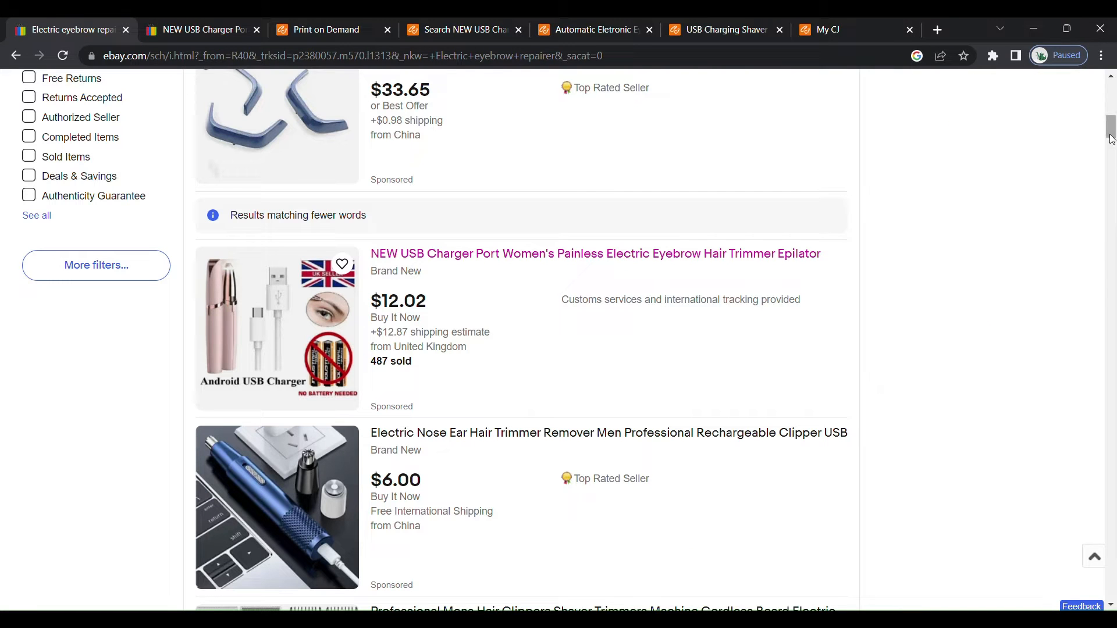
{"action": "left_click_drag", "start_coordinate": [1112, 132], "coordinate": [1112, 150]}
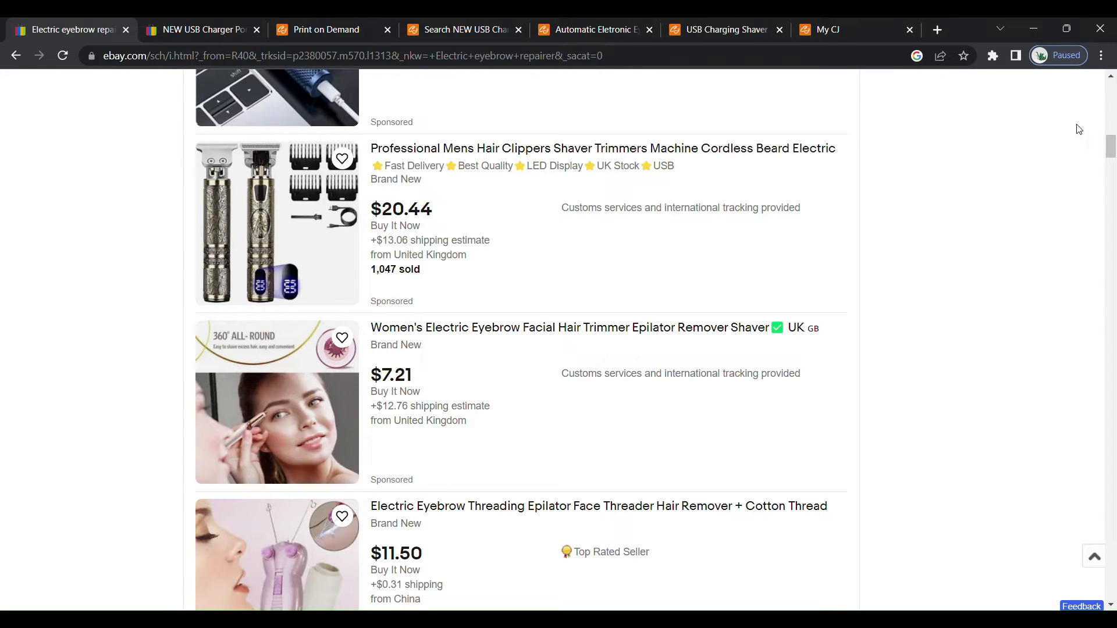
{"action": "left_click_drag", "start_coordinate": [1111, 151], "coordinate": [1110, 211]}
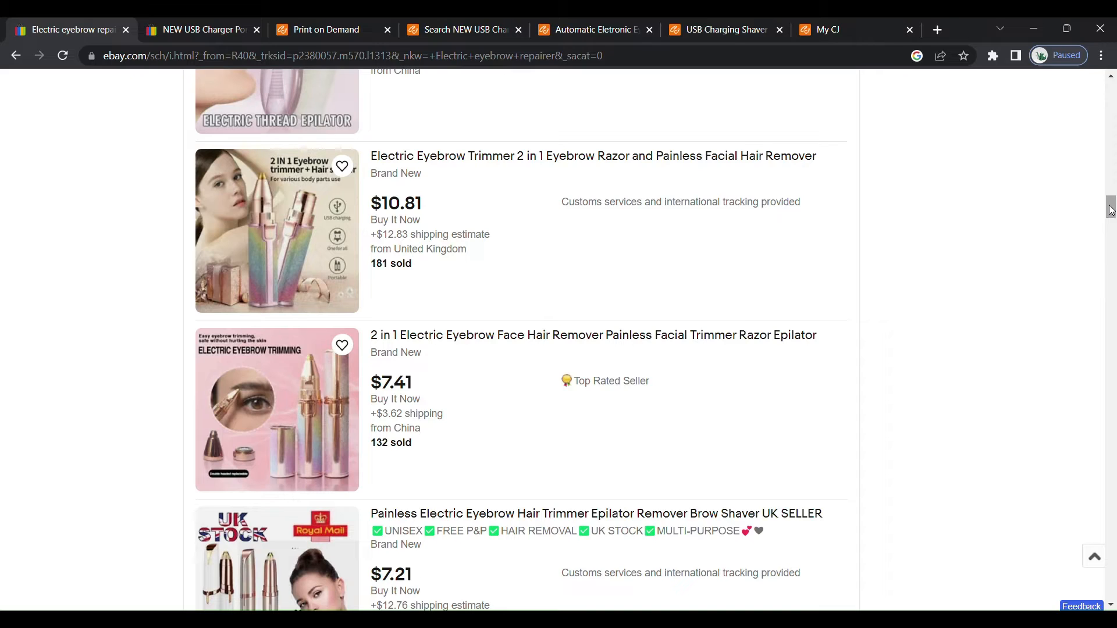
{"action": "left_click_drag", "start_coordinate": [1109, 205], "coordinate": [1109, 206]}
Open the USB Charging Shaver product page on CJ Dropshipping and set its shipping method to CJPacket Sensitive.
{"action": "left_click", "coordinate": [439, 29]}
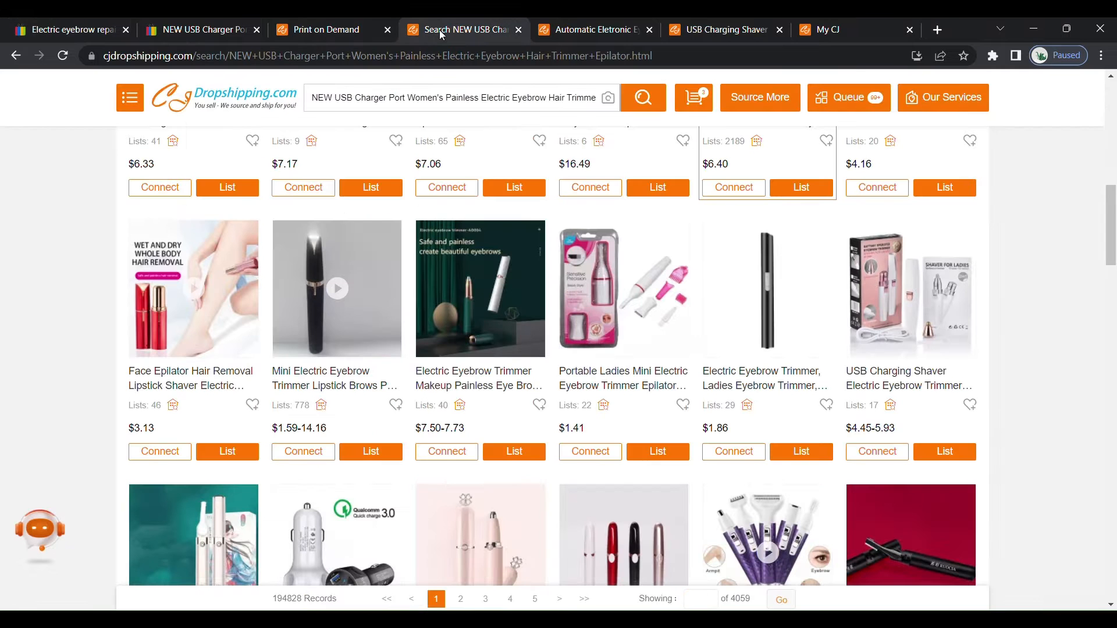
{"action": "left_click", "coordinate": [739, 33]}
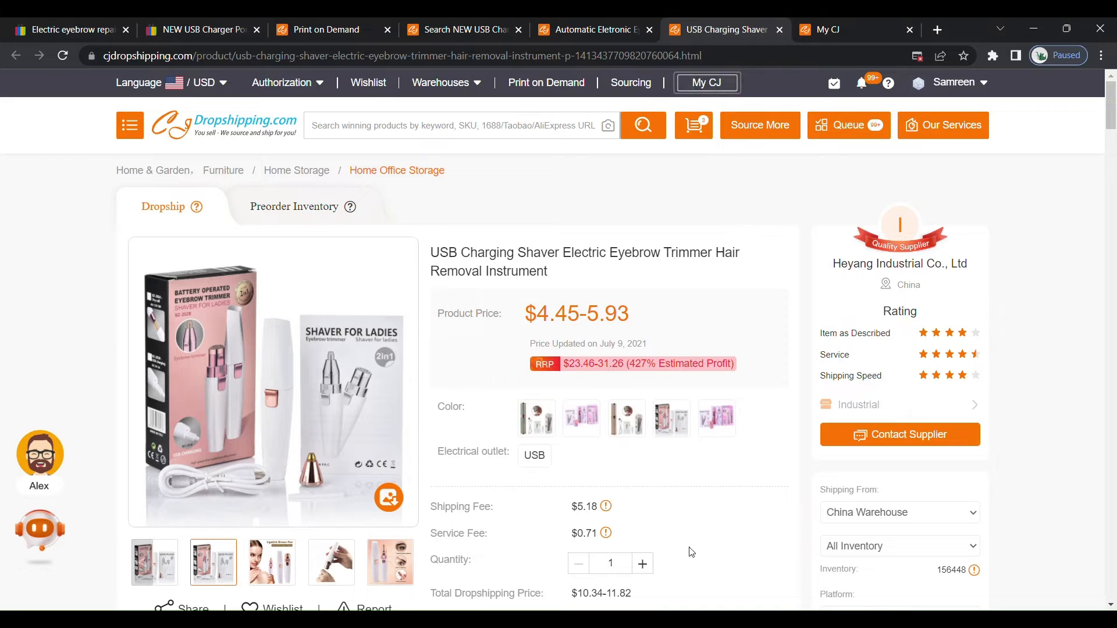
{"action": "scroll", "coordinate": [1114, 139], "scroll_direction": "down", "scroll_amount": 5}
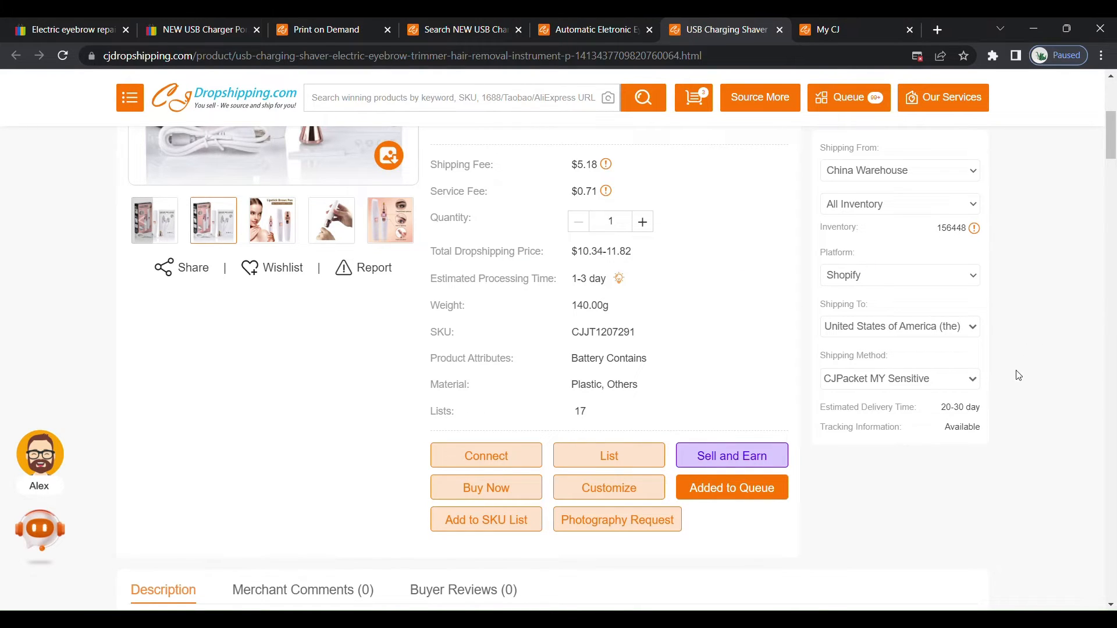
{"action": "left_click", "coordinate": [975, 384]}
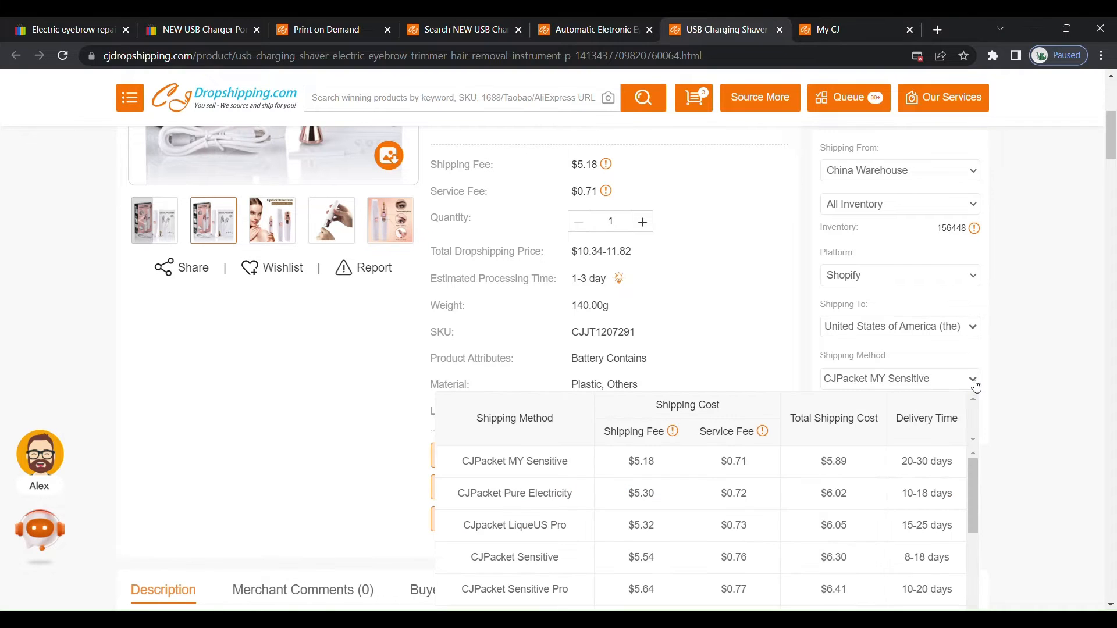
{"action": "left_click_drag", "start_coordinate": [969, 470], "coordinate": [972, 478]}
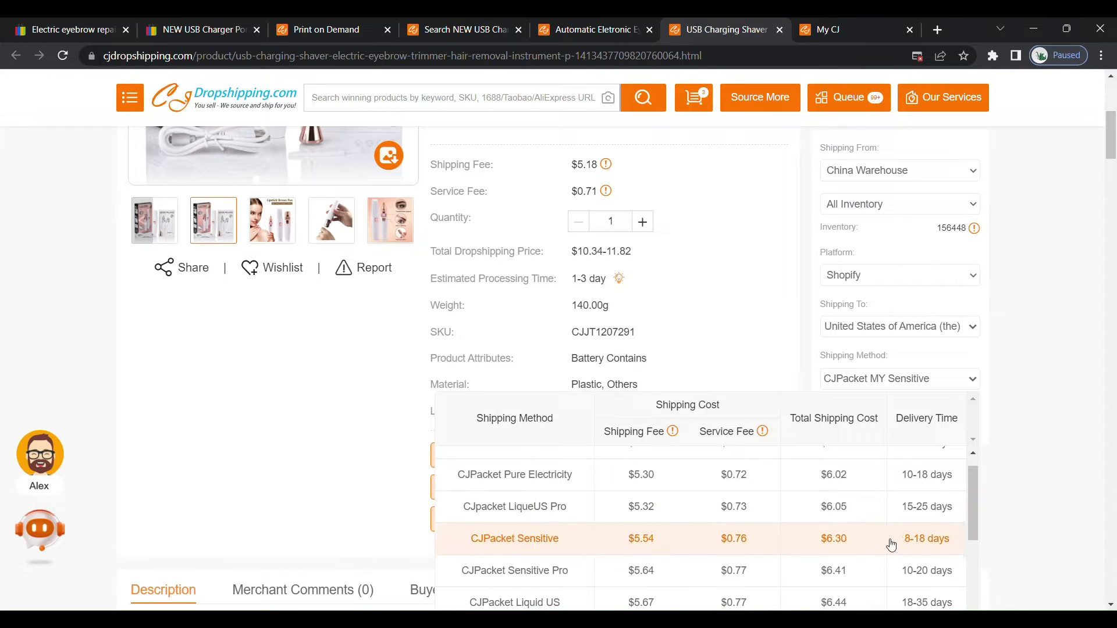
{"action": "left_click", "coordinate": [952, 544]}
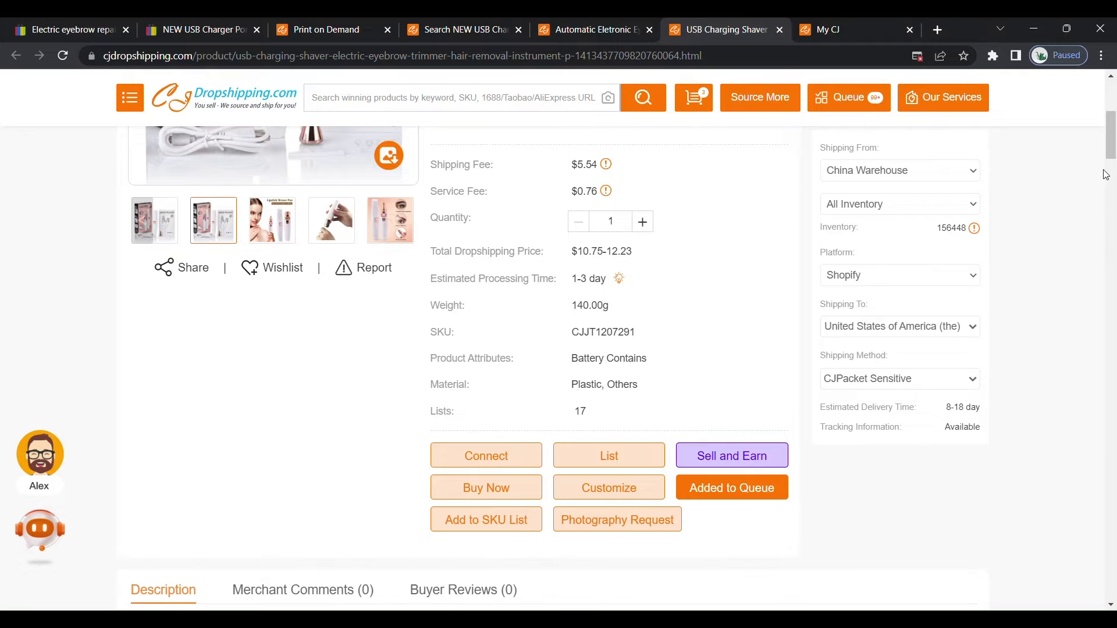
Review the USB Charging Shaver's shipping fee, total dropshipping price, product price and supplier rating.
{"action": "left_click_drag", "start_coordinate": [1113, 144], "coordinate": [1114, 135]}
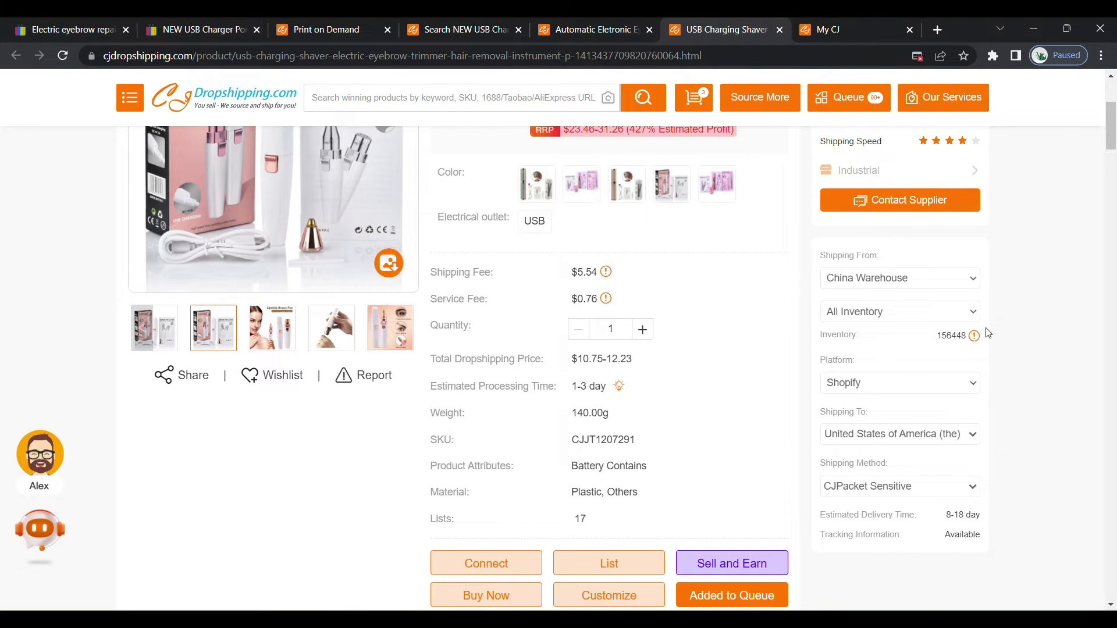
{"action": "left_click_drag", "start_coordinate": [1112, 115], "coordinate": [1114, 103]}
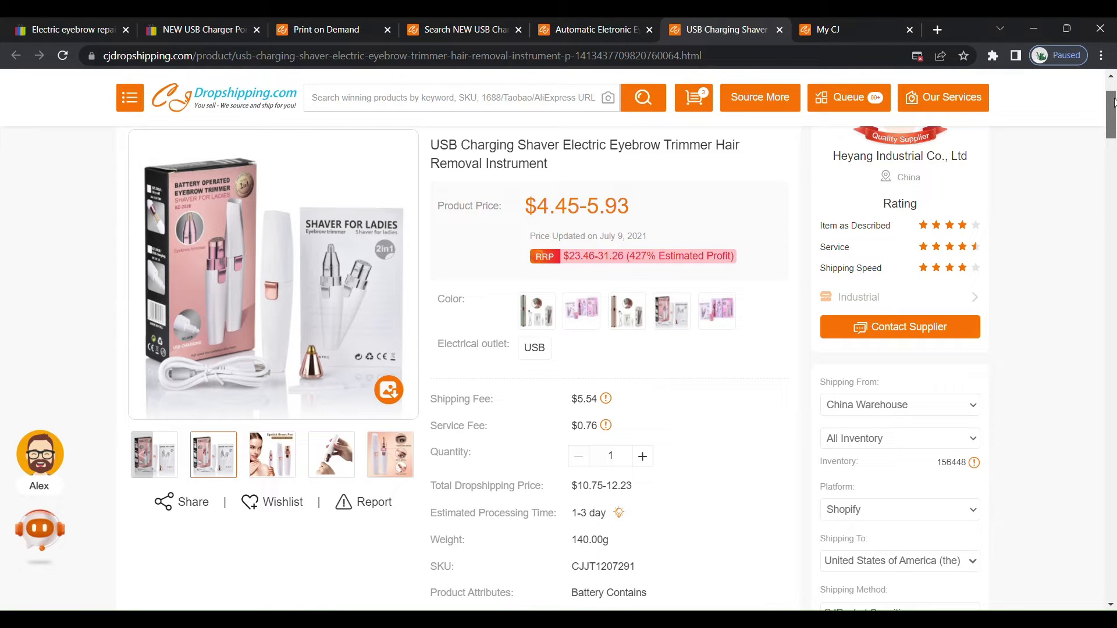
{"action": "left_click_drag", "start_coordinate": [1113, 102], "coordinate": [1113, 78]}
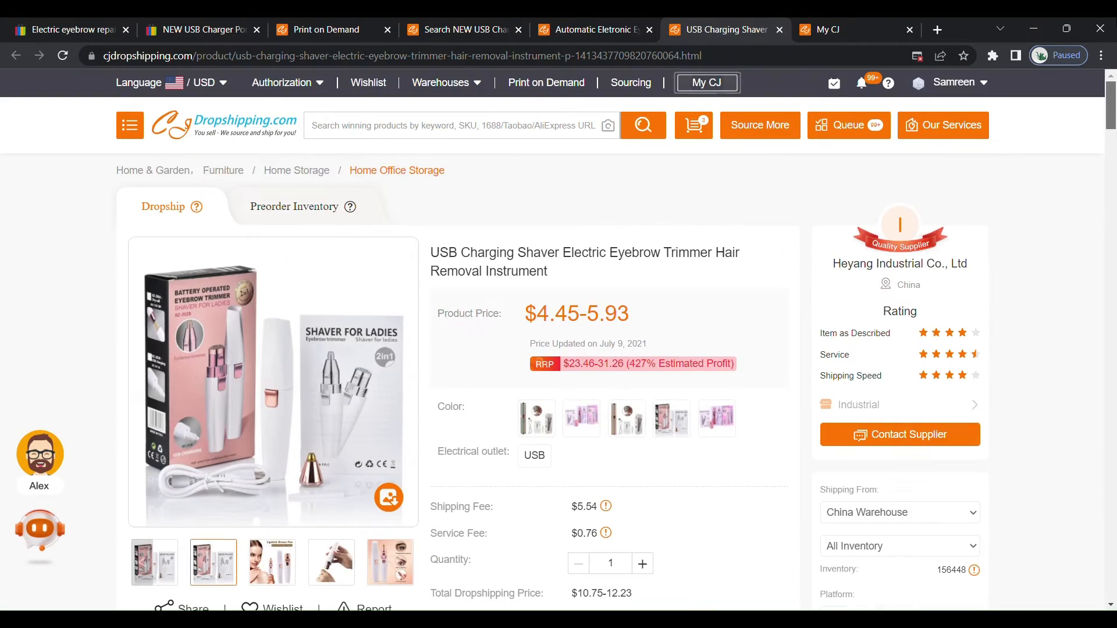
Go back to the eBay search results and open the "2 in 1 Electric Eyebrow Face Hair Remover Painless Facial Trimmer Razor Epilator" listing.
{"action": "left_click", "coordinate": [211, 28]}
{"action": "left_click", "coordinate": [119, 29]}
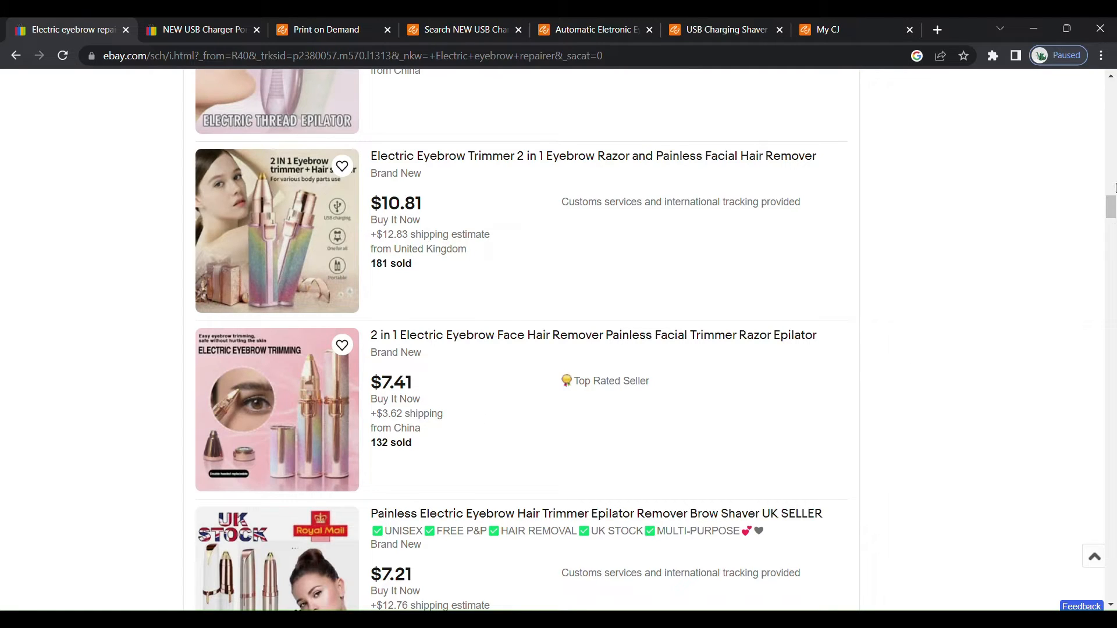
{"action": "left_click_drag", "start_coordinate": [1110, 201], "coordinate": [1110, 202]}
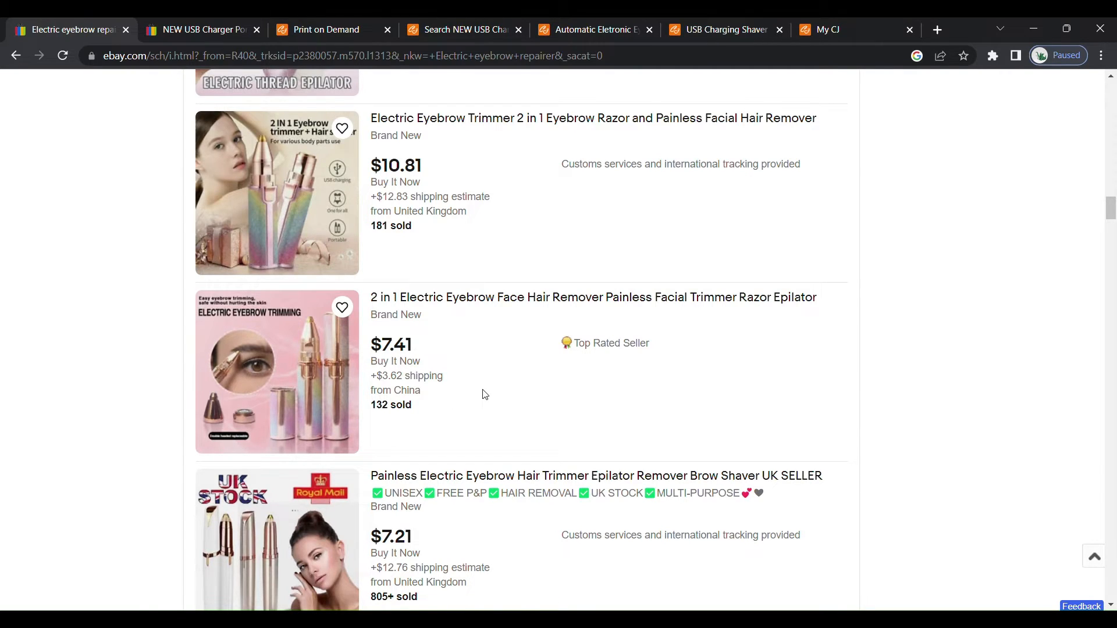
{"action": "left_click", "coordinate": [450, 299]}
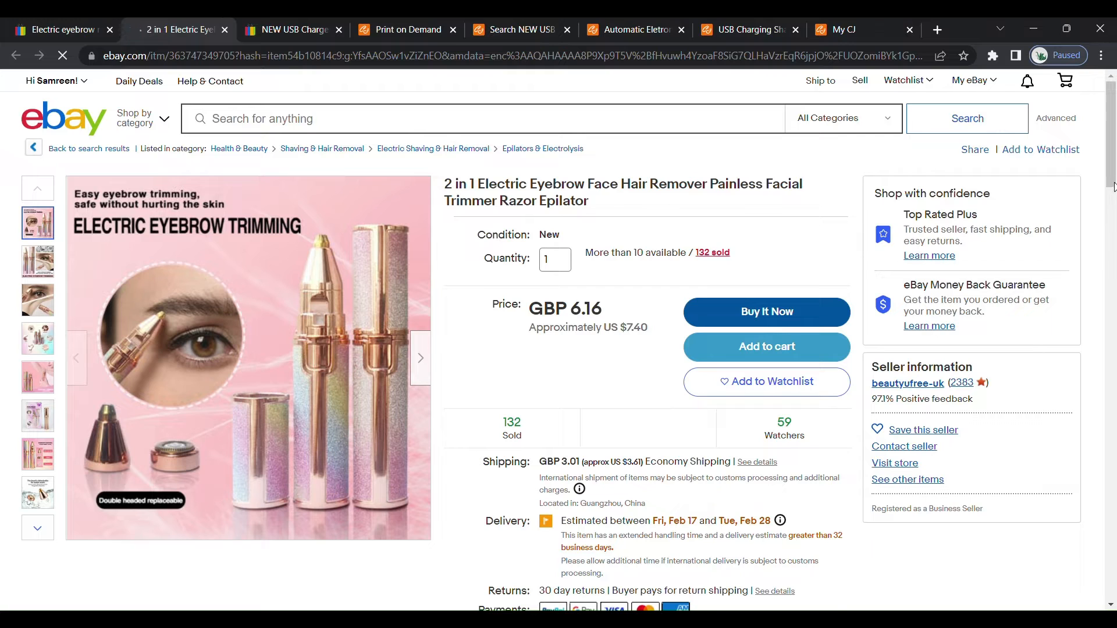
Examine the 2 in 1 eyebrow remover listing's price, sales, shipping and delivery details, and its similar sponsored items.
{"action": "scroll", "coordinate": [1112, 183], "scroll_direction": "down", "scroll_amount": 2}
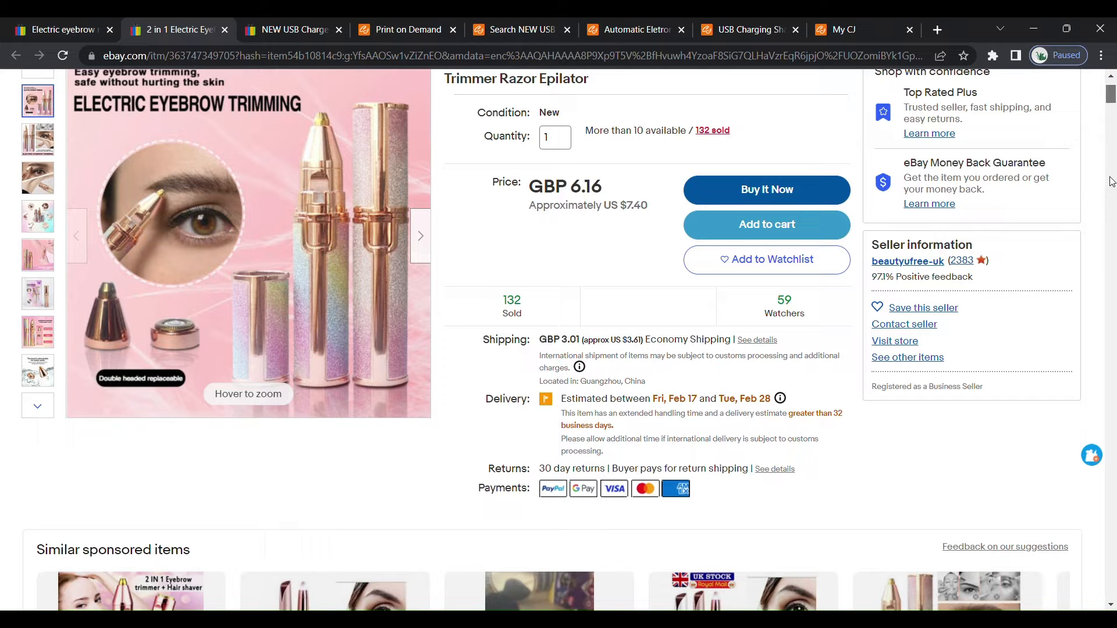
{"action": "scroll", "coordinate": [1111, 182], "scroll_direction": "down", "scroll_amount": 8}
{"action": "scroll", "coordinate": [1108, 182], "scroll_direction": "up", "scroll_amount": 8}
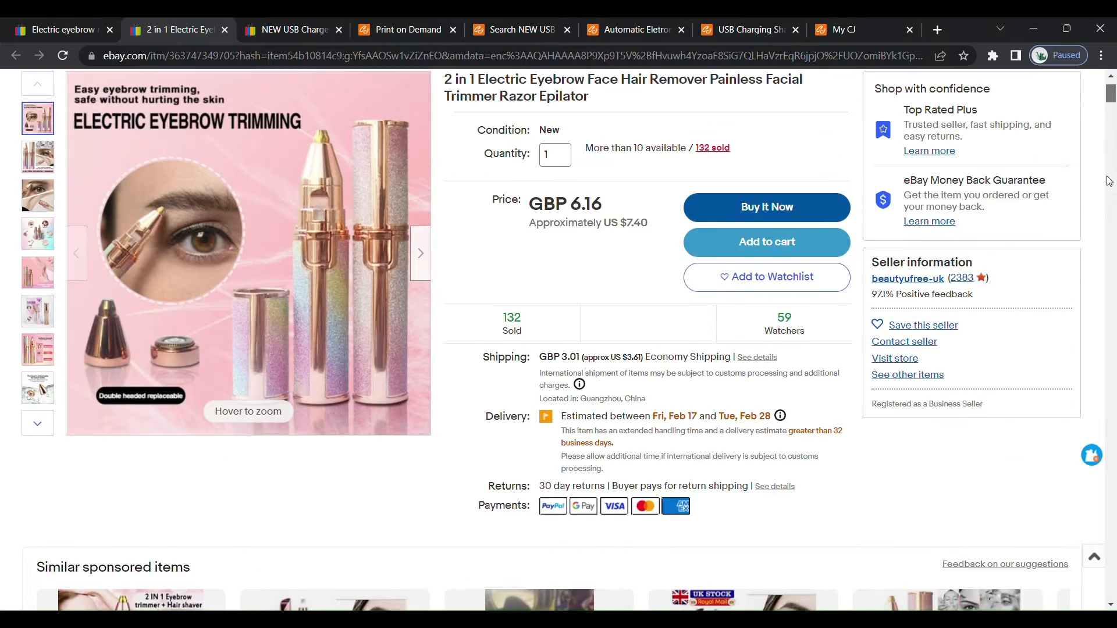
{"action": "scroll", "coordinate": [1109, 181], "scroll_direction": "up", "scroll_amount": 3}
{"action": "scroll", "coordinate": [1105, 190], "scroll_direction": "down", "scroll_amount": 15}
{"action": "scroll", "coordinate": [1101, 199], "scroll_direction": "up", "scroll_amount": 7}
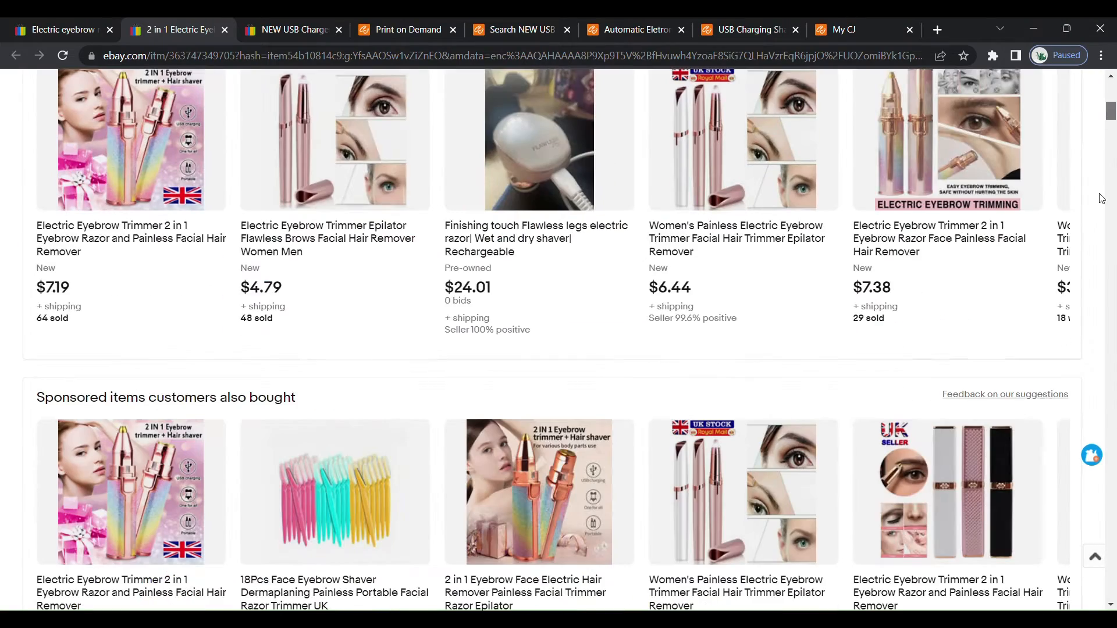
{"action": "scroll", "coordinate": [1099, 195], "scroll_direction": "up", "scroll_amount": 10}
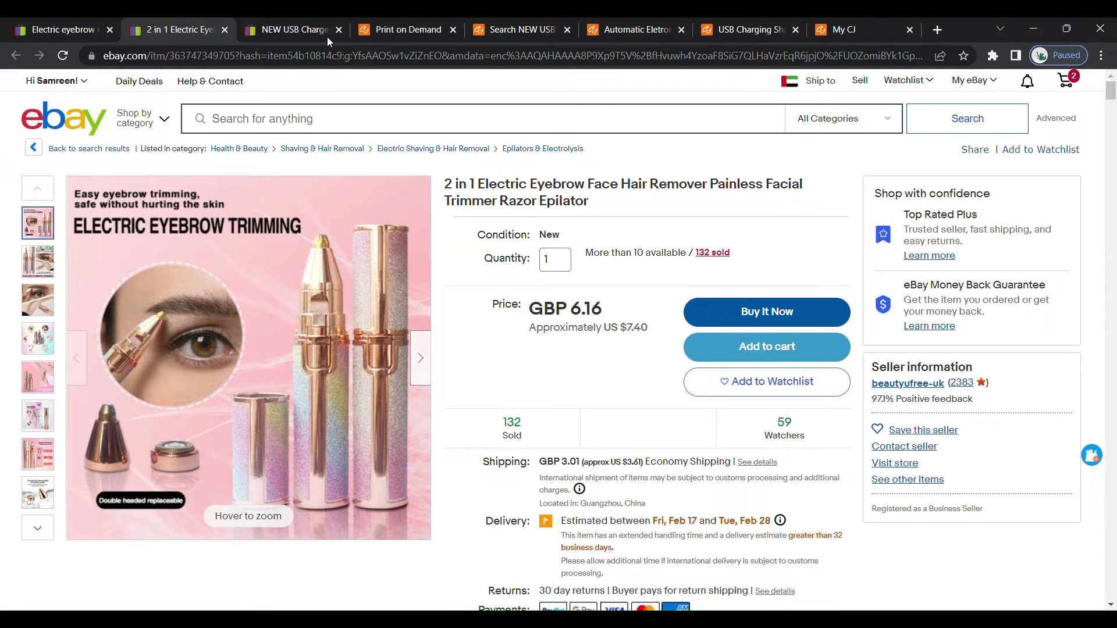
Review the price, shipping fee, total dropshipping price and supplier rating of the USB Charging Shaver on CJ Dropshipping.
{"action": "left_click", "coordinate": [623, 30]}
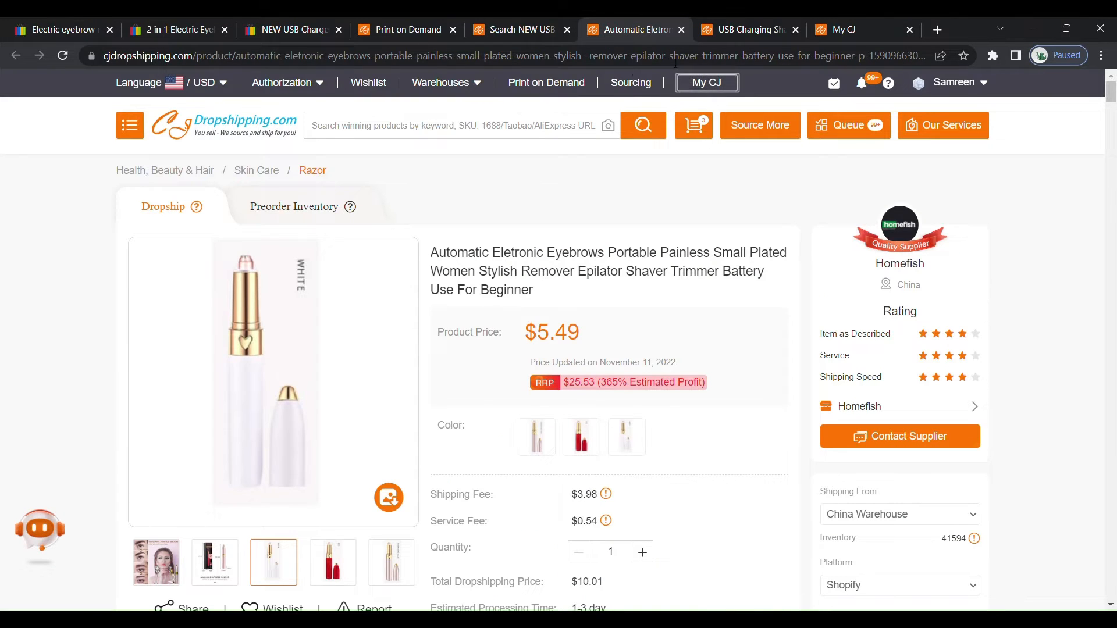
{"action": "left_click", "coordinate": [734, 34]}
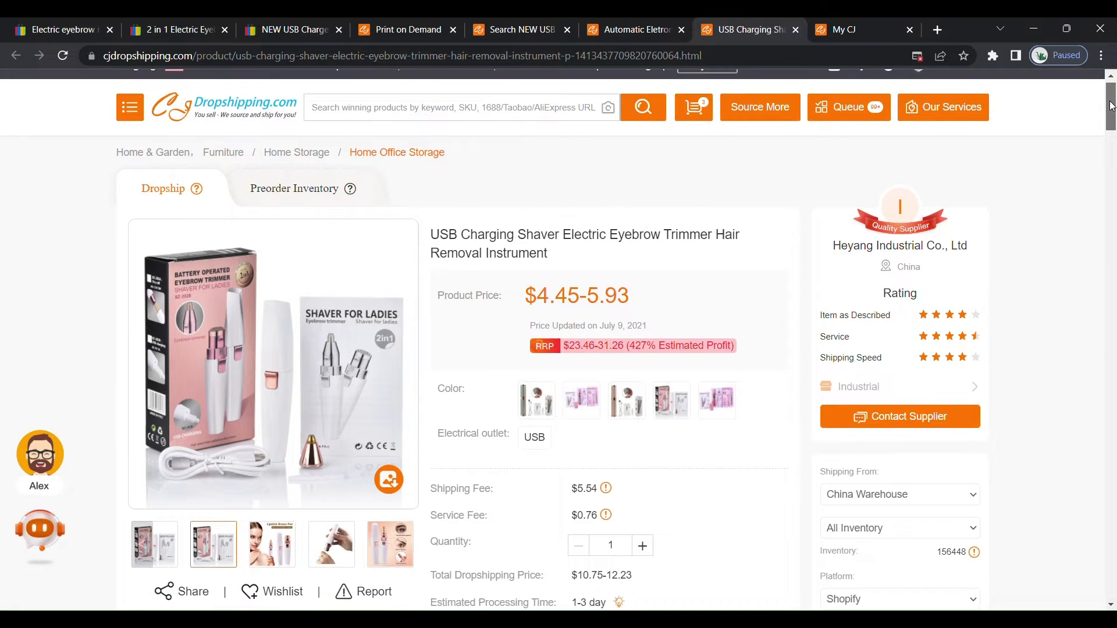
{"action": "scroll", "coordinate": [1112, 107], "scroll_direction": "down", "scroll_amount": 1}
{"action": "left_click_drag", "start_coordinate": [1111, 107], "coordinate": [1112, 108]}
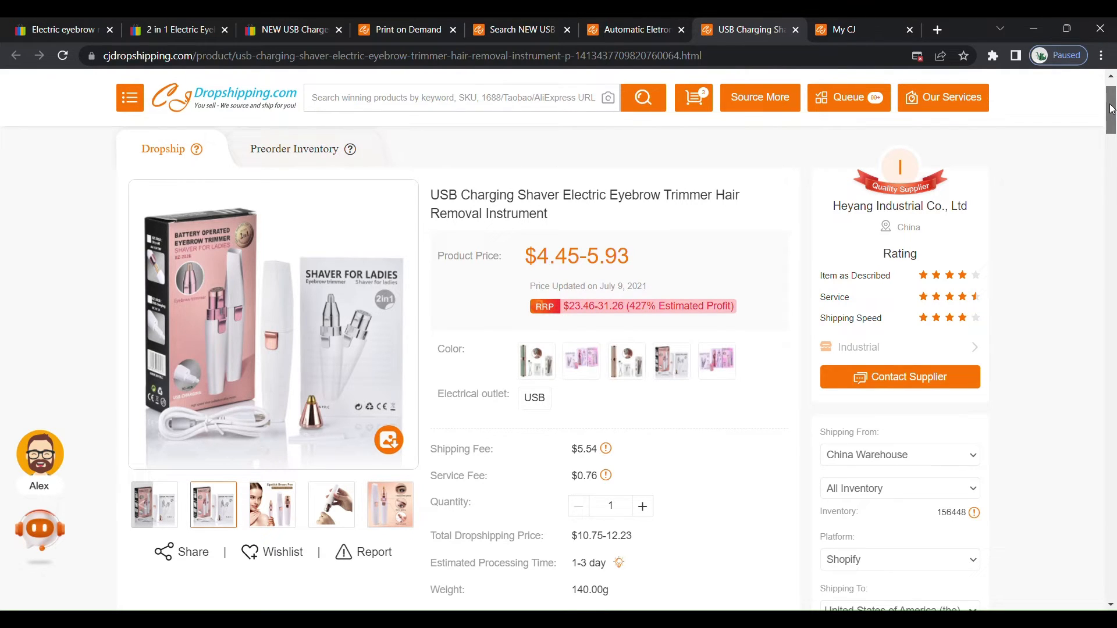
{"action": "left_click_drag", "start_coordinate": [1112, 109], "coordinate": [1113, 69]}
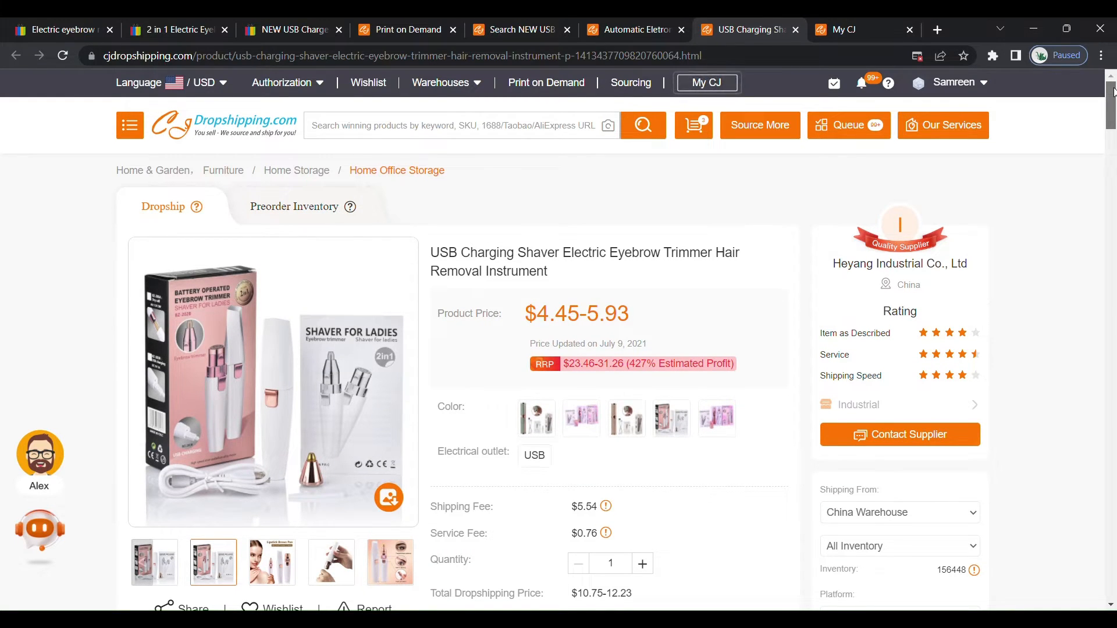
{"action": "scroll", "coordinate": [1114, 99], "scroll_direction": "down", "scroll_amount": 1}
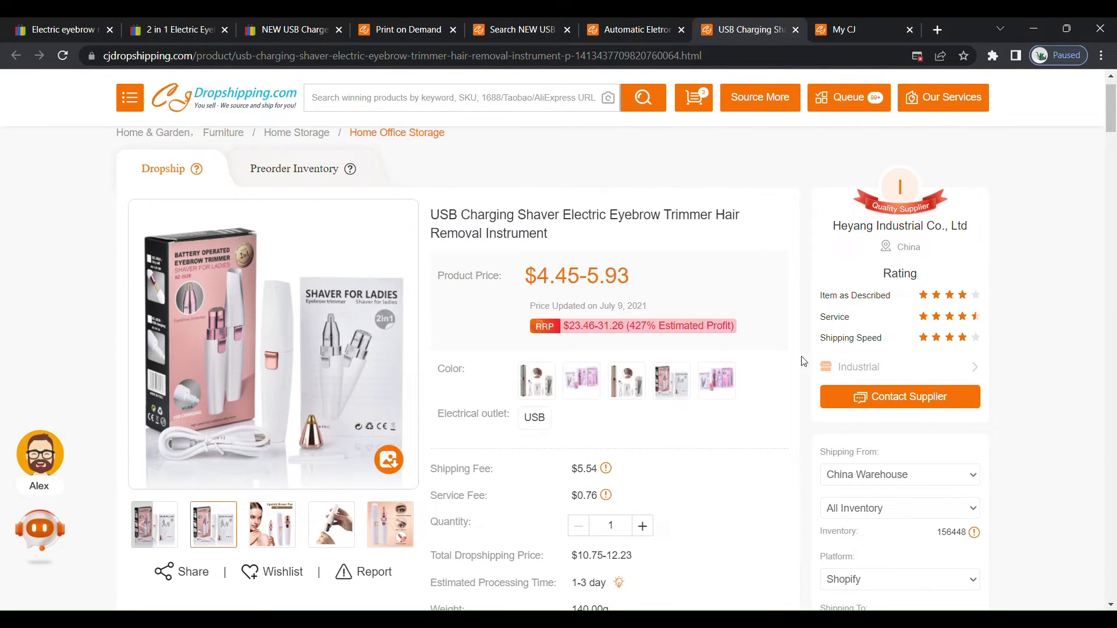
{"action": "scroll", "coordinate": [1113, 122], "scroll_direction": "up", "scroll_amount": 1}
{"action": "scroll", "coordinate": [1113, 123], "scroll_direction": "up", "scroll_amount": 1}
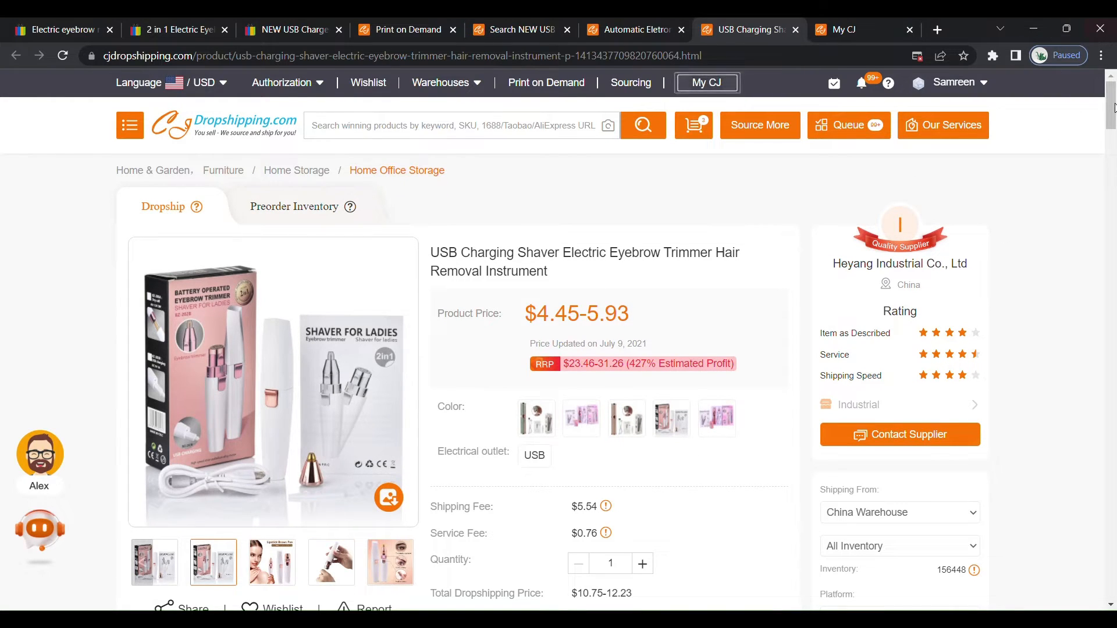
{"action": "left_click_drag", "start_coordinate": [1111, 129], "coordinate": [1059, 229]}
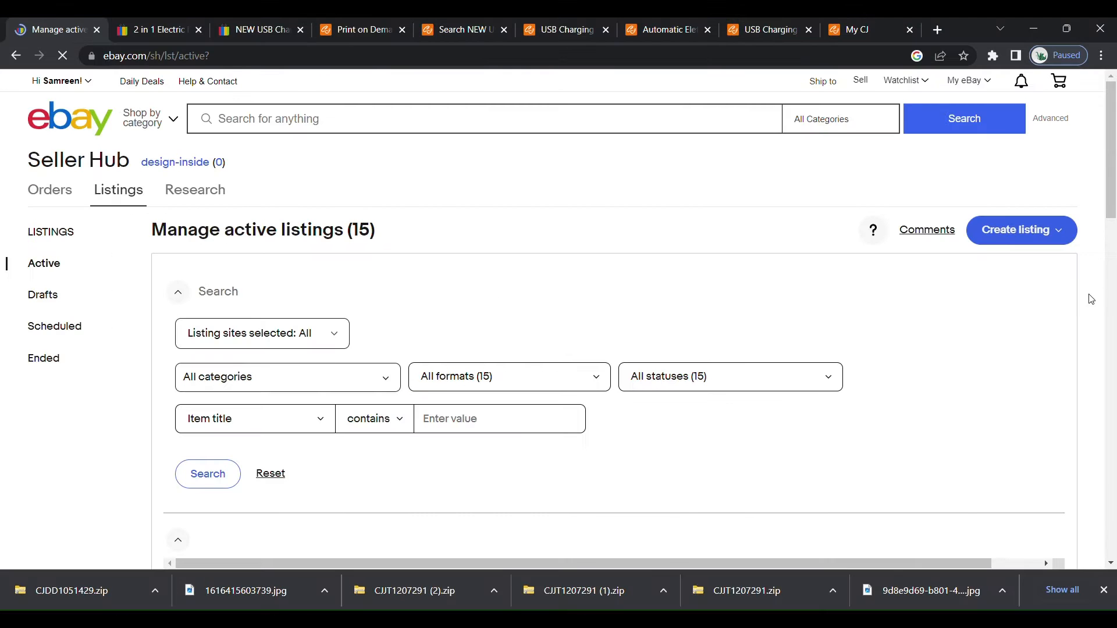
Start a new single listing in eBay Seller Hub, using the electric eyebrow trimmer title as the item being sold.
{"action": "left_click", "coordinate": [1013, 236]}
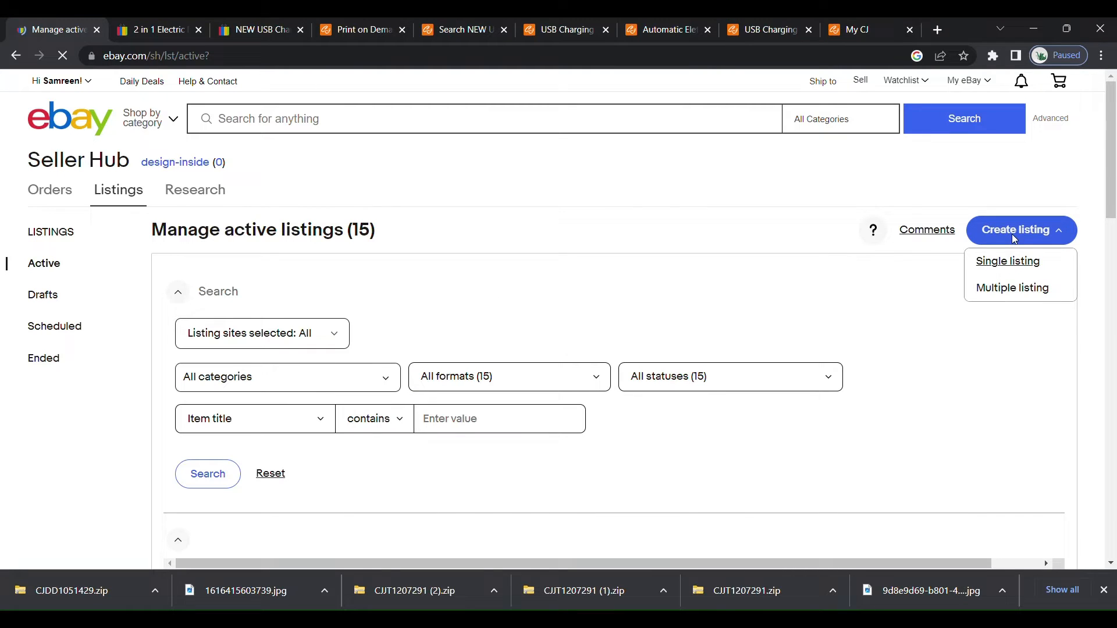
{"action": "left_click", "coordinate": [1009, 265]}
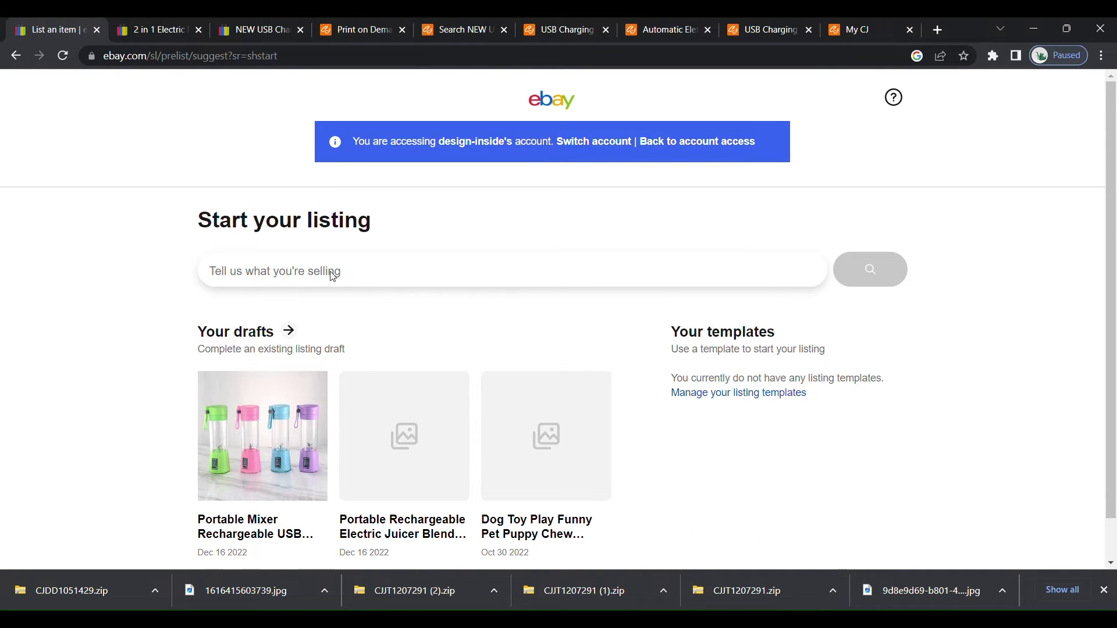
{"action": "key", "text": "ctrl+v"}
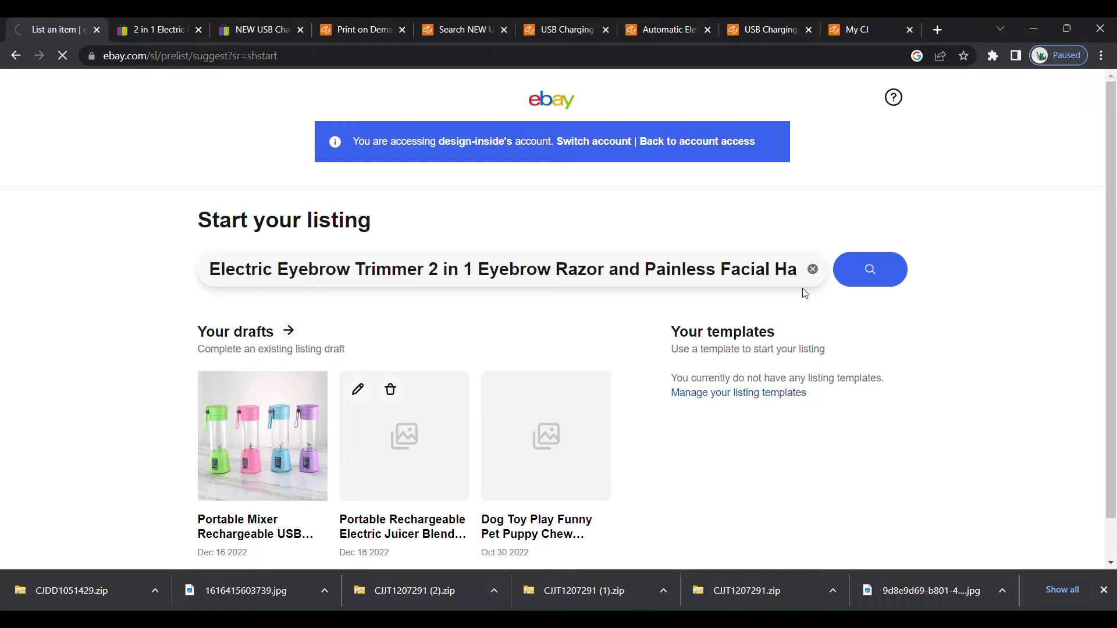
{"action": "left_click", "coordinate": [871, 271]}
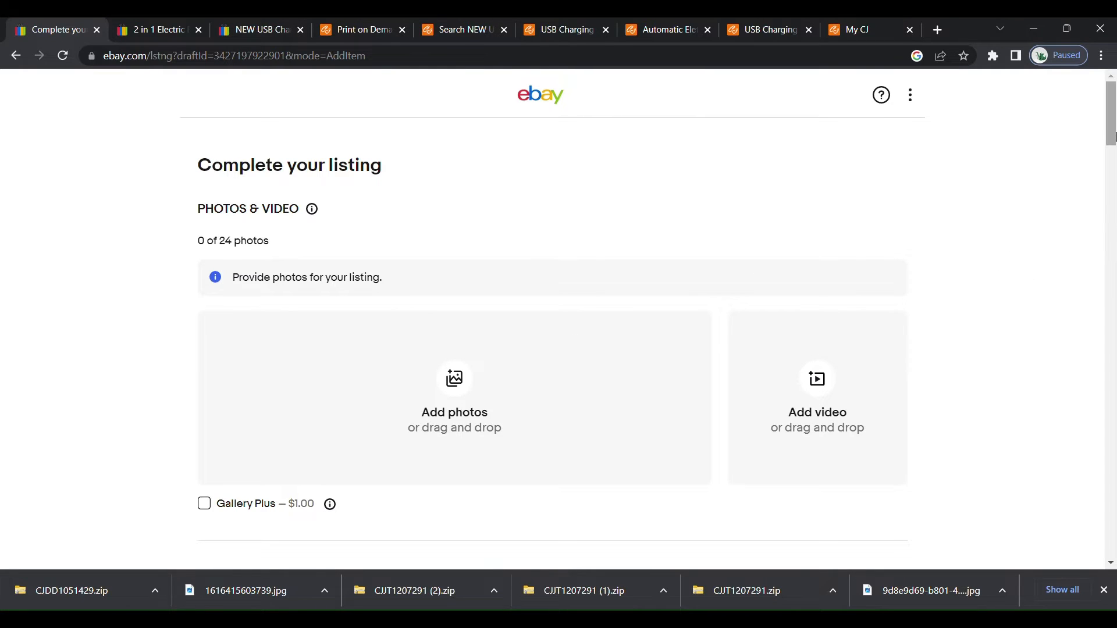
Upload nine product photos of the white eyebrow trimmer to the listing.
{"action": "mouse_move", "coordinate": [1113, 114]}
{"action": "left_mouse_down"}
{"action": "mouse_move", "coordinate": [1108, 391]}
{"action": "mouse_move", "coordinate": [1115, 107]}
{"action": "mouse_move", "coordinate": [1115, 123]}
{"action": "left_mouse_up"}
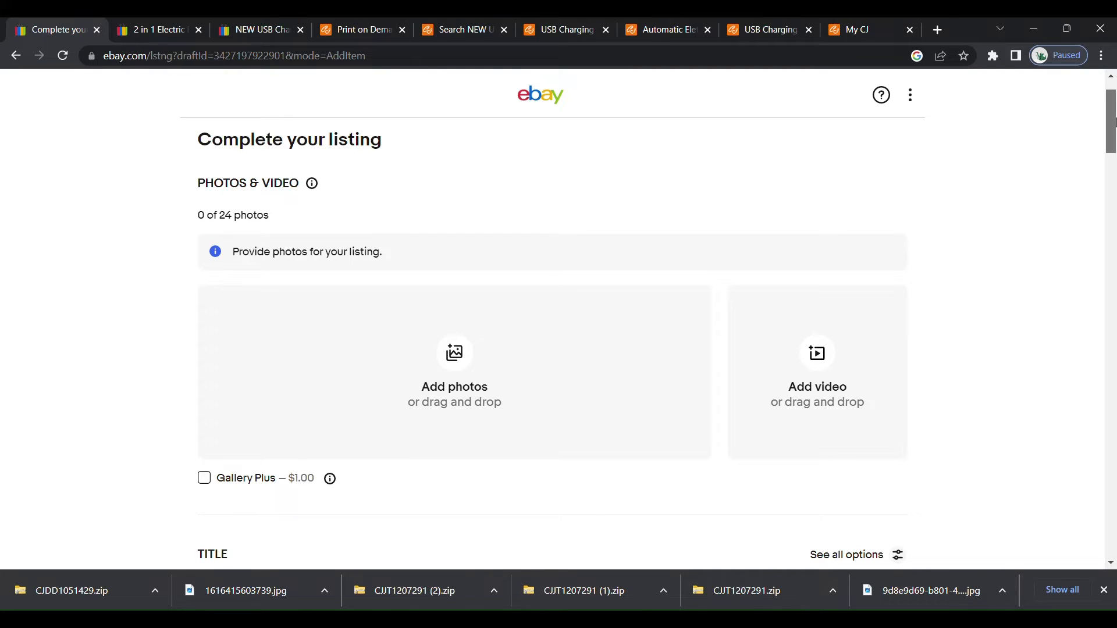
{"action": "left_click", "coordinate": [455, 353]}
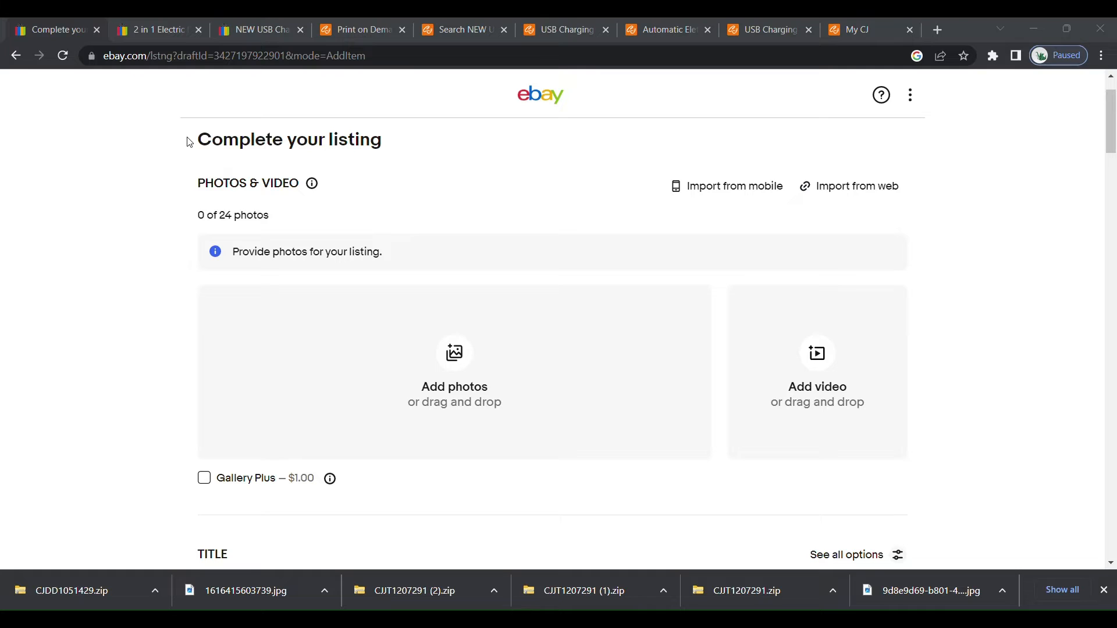
{"action": "left_click", "coordinate": [495, 378]}
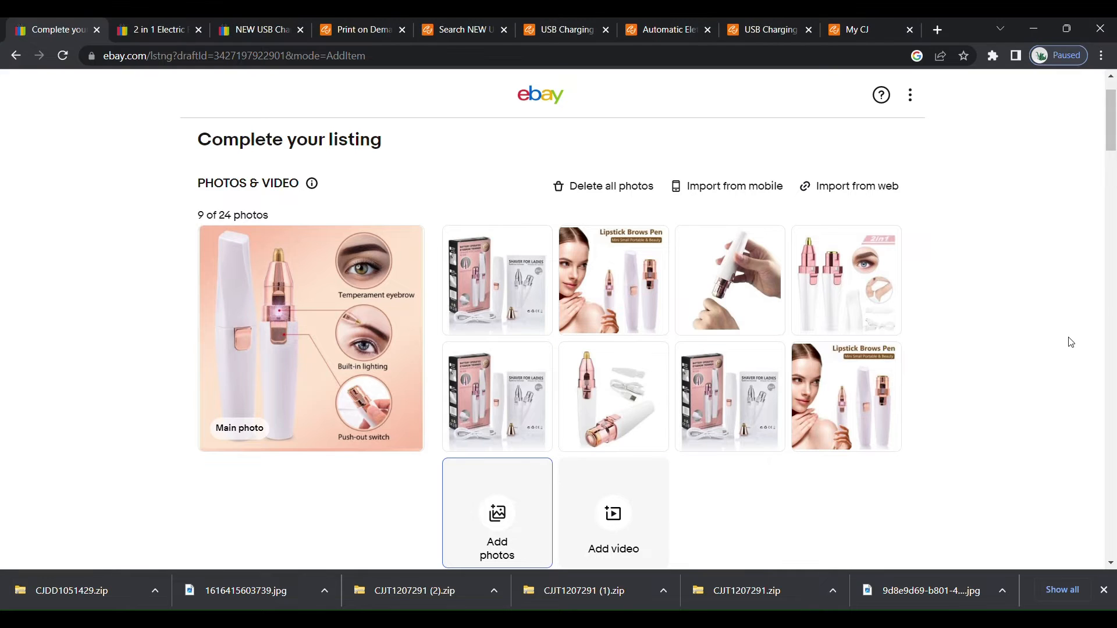
Replace the item title with "Electric Eyebrow Trimmer 2 in 1 Eyebrow Razor and Painless Facial Hair Remover".
{"action": "scroll", "coordinate": [1111, 163], "scroll_direction": "down", "scroll_amount": 4}
{"action": "left_click_drag", "start_coordinate": [1111, 174], "coordinate": [1111, 187]}
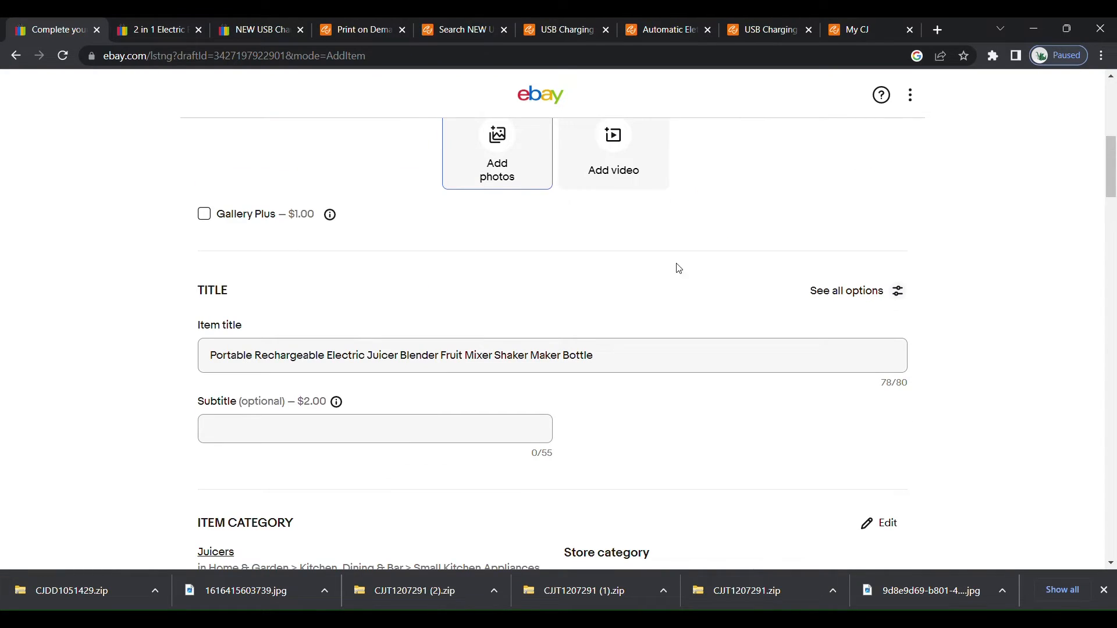
{"action": "left_click_drag", "start_coordinate": [623, 359], "coordinate": [182, 345]}
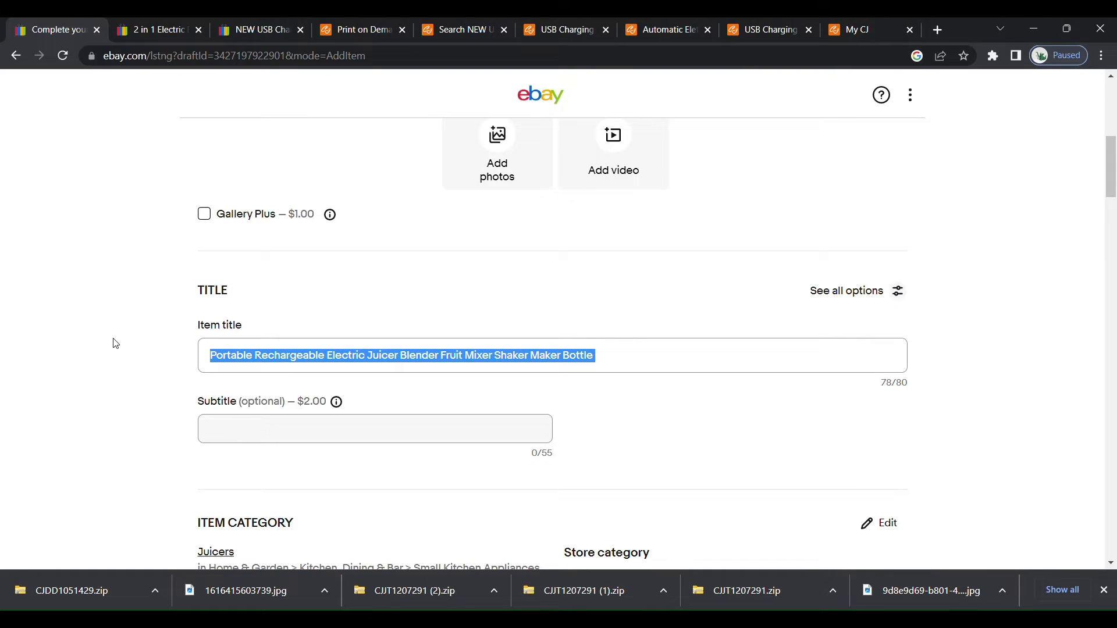
{"action": "key", "text": "BackSpace"}
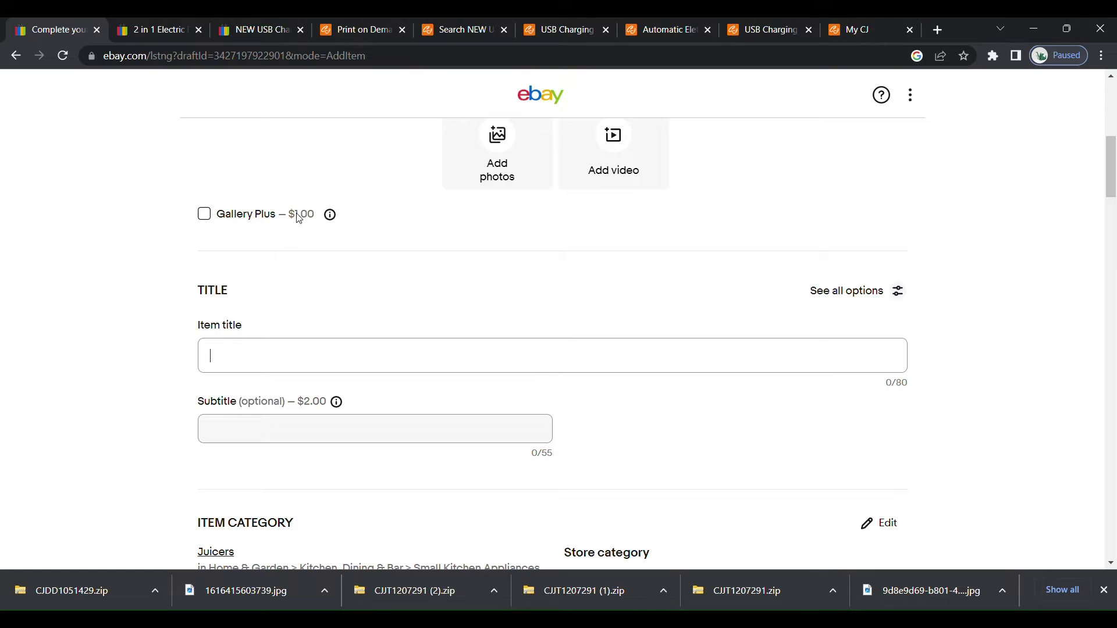
{"action": "type", "text": "Electric Eyebrow Trimmer 2 in 1 Eyebrow Razor and Painless Facial Hair Remover"}
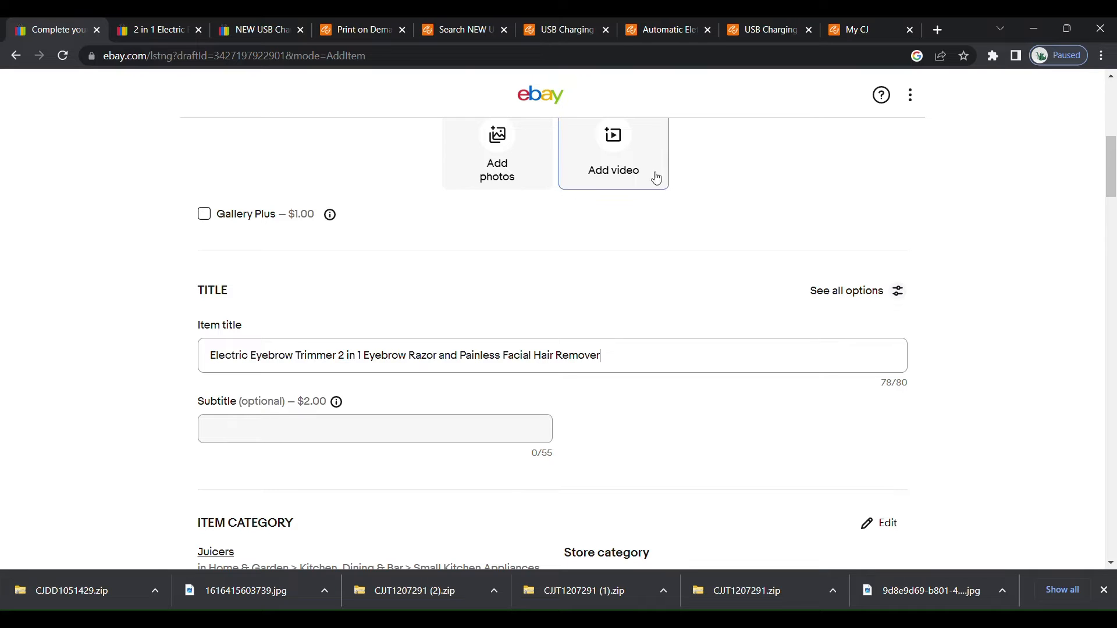
Compare the listing title with the USB Charging Lipstick Shaver product title on CJ Dropshipping, and return to the eBay listing form.
{"action": "left_click", "coordinate": [556, 32]}
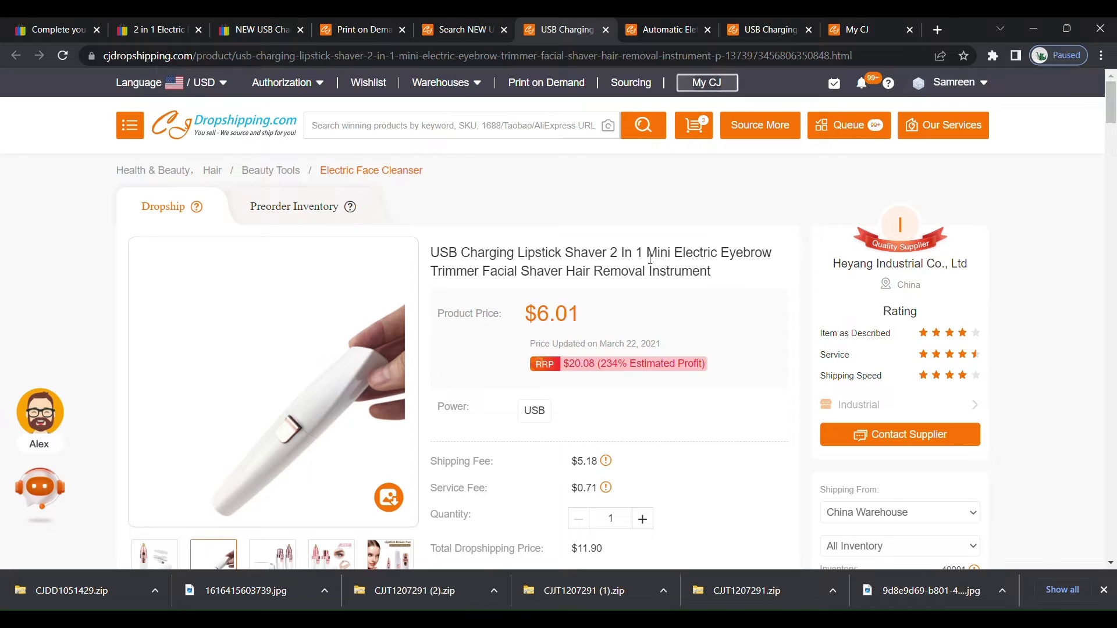
{"action": "left_click_drag", "start_coordinate": [650, 257], "coordinate": [734, 281]}
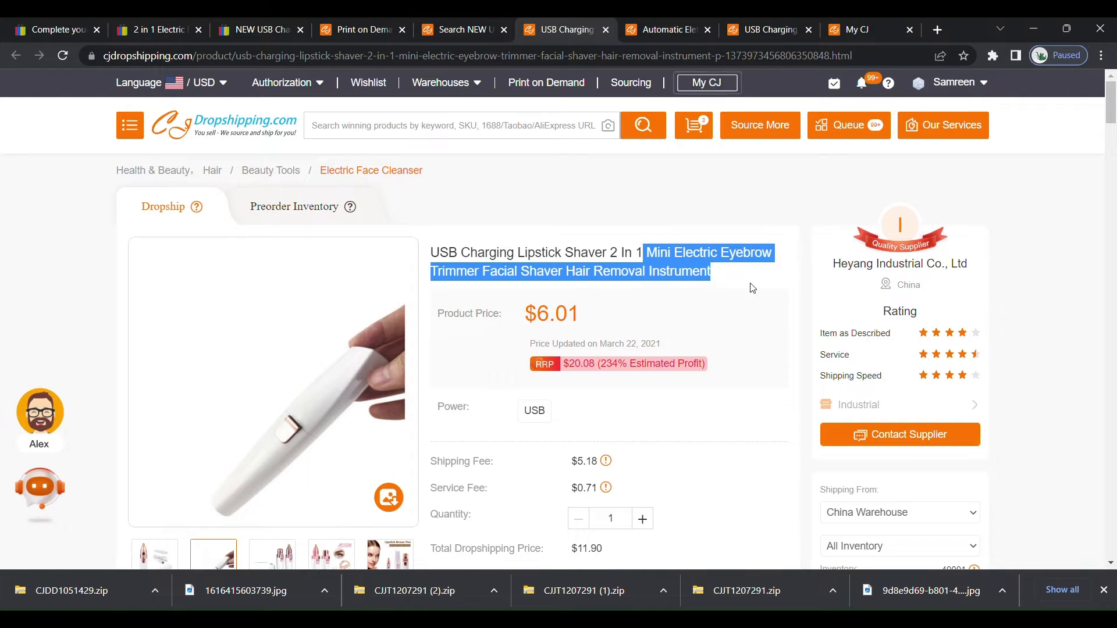
{"action": "left_click", "coordinate": [77, 30]}
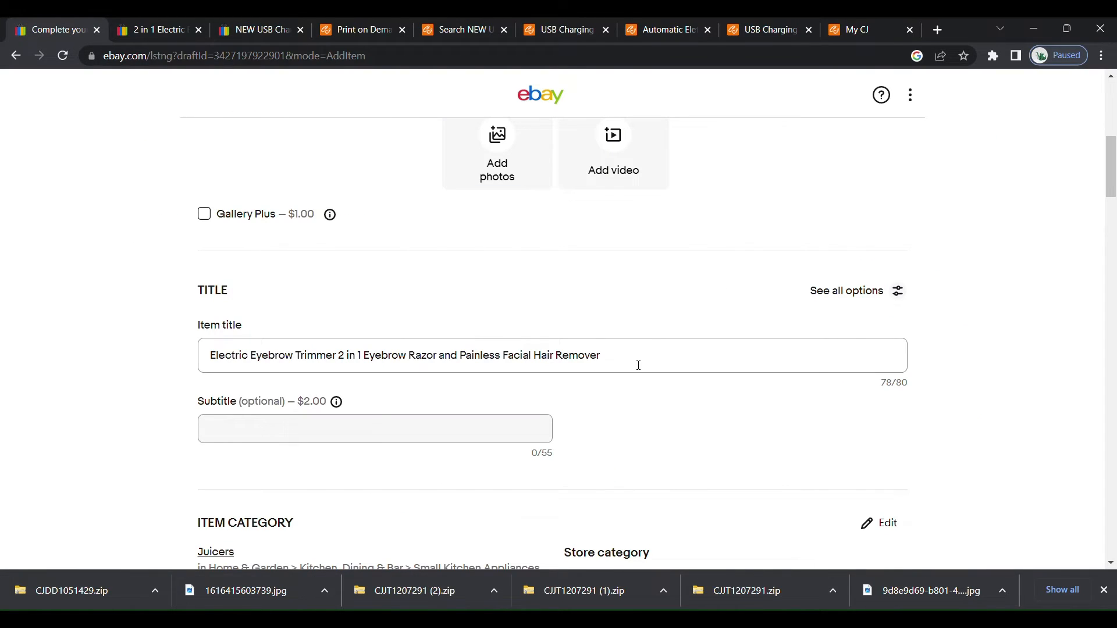
{"action": "left_click_drag", "start_coordinate": [639, 366], "coordinate": [487, 378]}
{"action": "left_click", "coordinate": [552, 30]}
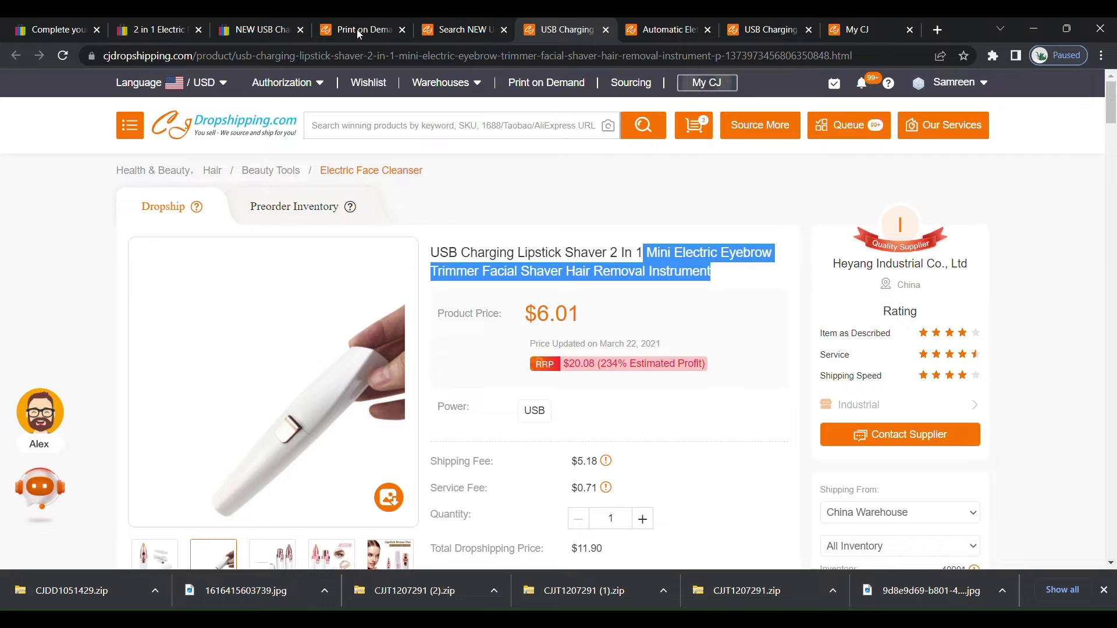
{"action": "left_click", "coordinate": [59, 33]}
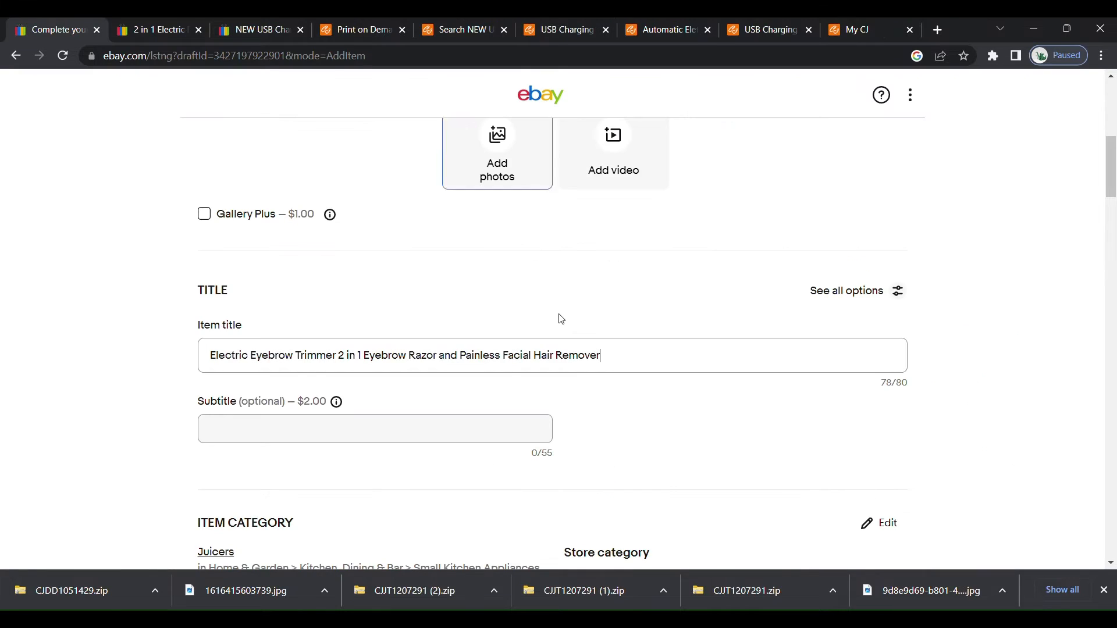
Try ending the item title with "Removal", and restore the last word to "Remover".
{"action": "left_click", "coordinate": [606, 363]}
{"action": "key", "text": "BackSpace"}
{"action": "type", "text": "al"}
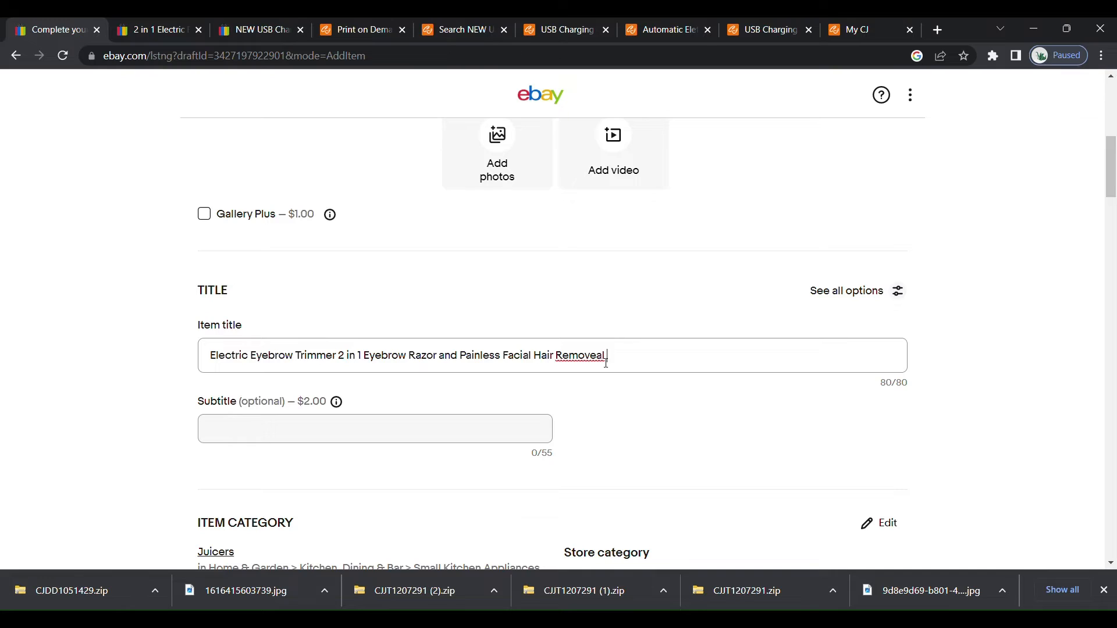
{"action": "double_click", "coordinate": [586, 362]}
{"action": "type", "text": "Removal"}
{"action": "key", "text": "BackSpace"}
{"action": "type", "text": "r"}
{"action": "double_click", "coordinate": [596, 359]}
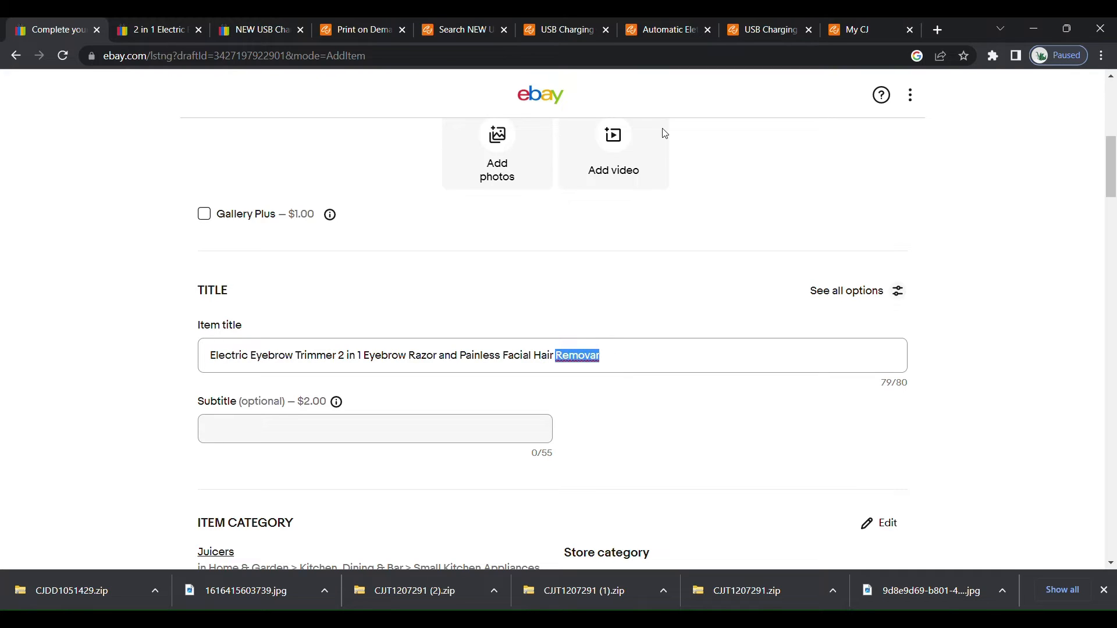
{"action": "type", "text": "Remover"}
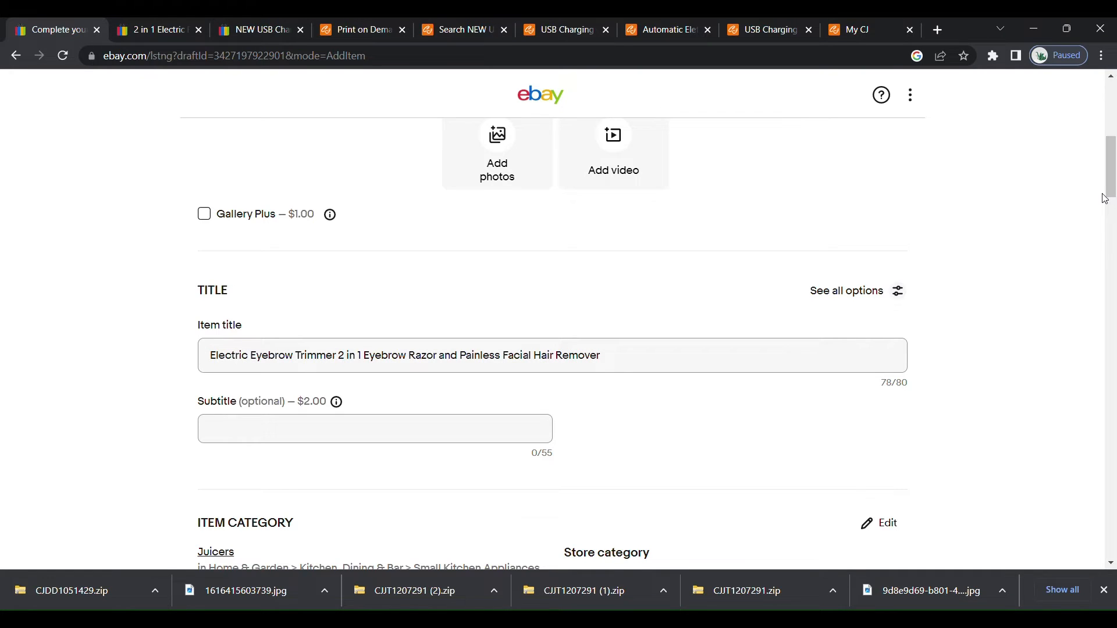
Set the brand in the required item specifics to Unbranded.
{"action": "left_click_drag", "start_coordinate": [1112, 188], "coordinate": [1112, 215]}
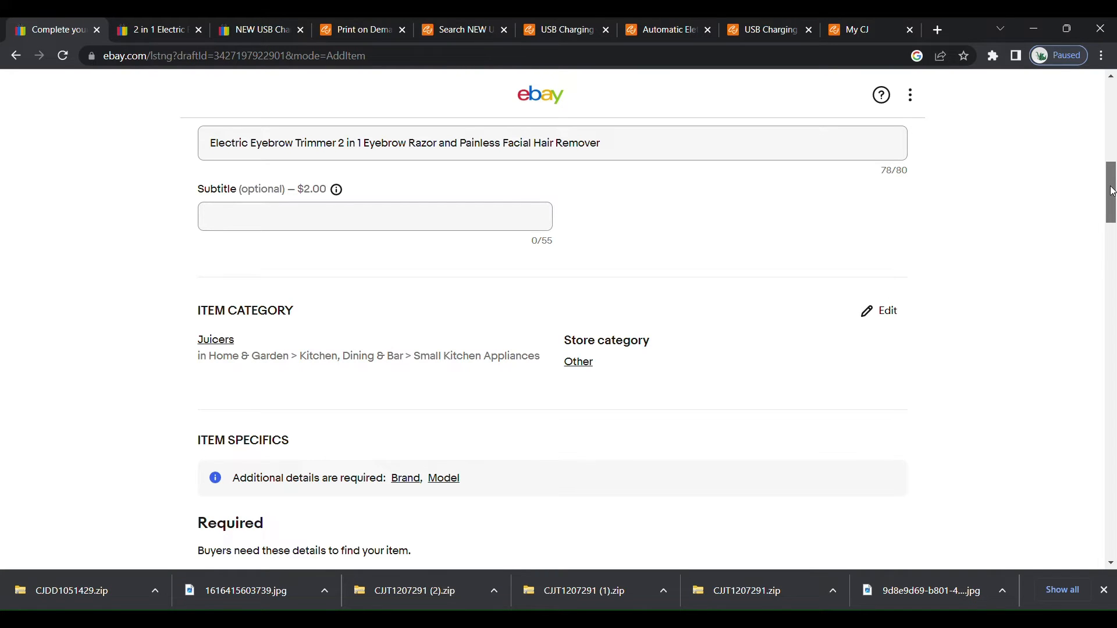
{"action": "left_click_drag", "start_coordinate": [1113, 191], "coordinate": [1109, 238]}
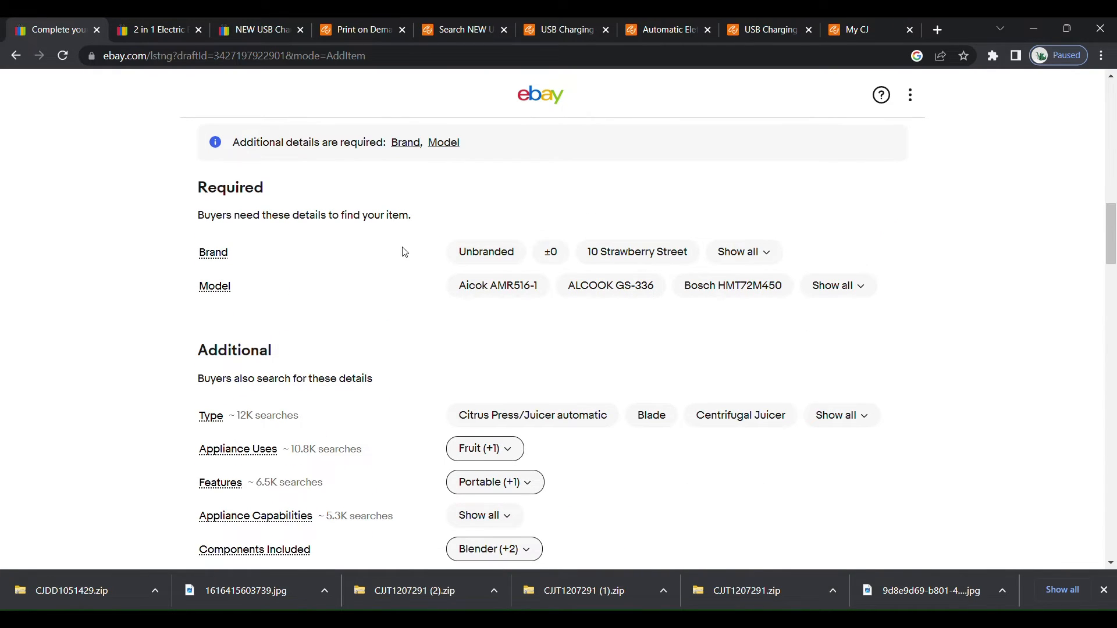
{"action": "left_click", "coordinate": [486, 254]}
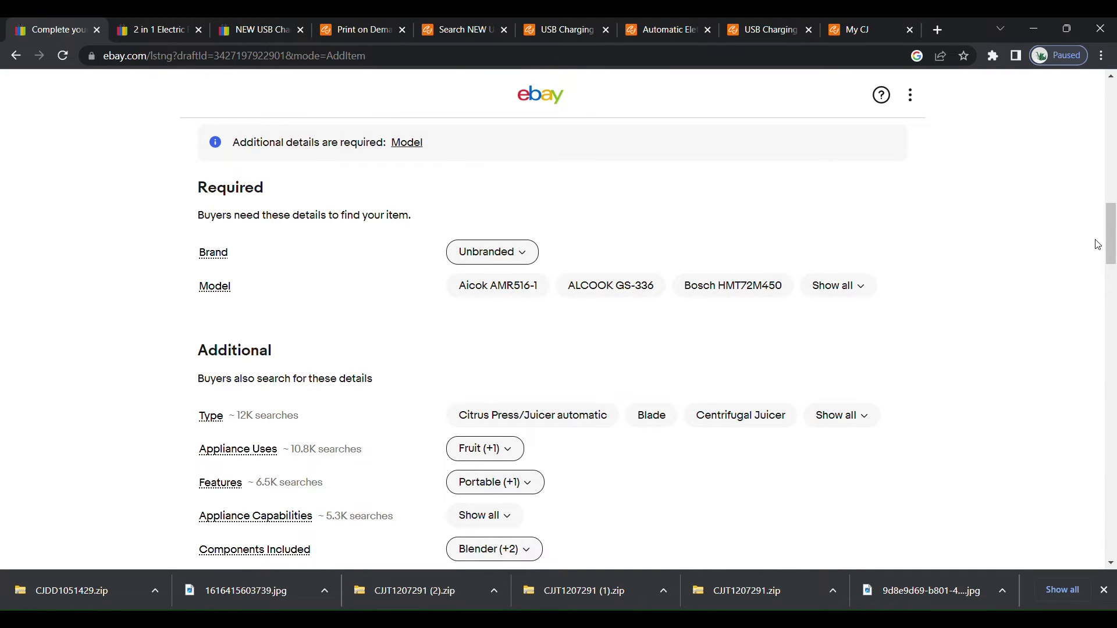
Clear the leftover juicer values in the additional item specifics, including Components Included, and set the color to White.
{"action": "left_click_drag", "start_coordinate": [1110, 230], "coordinate": [1111, 250]}
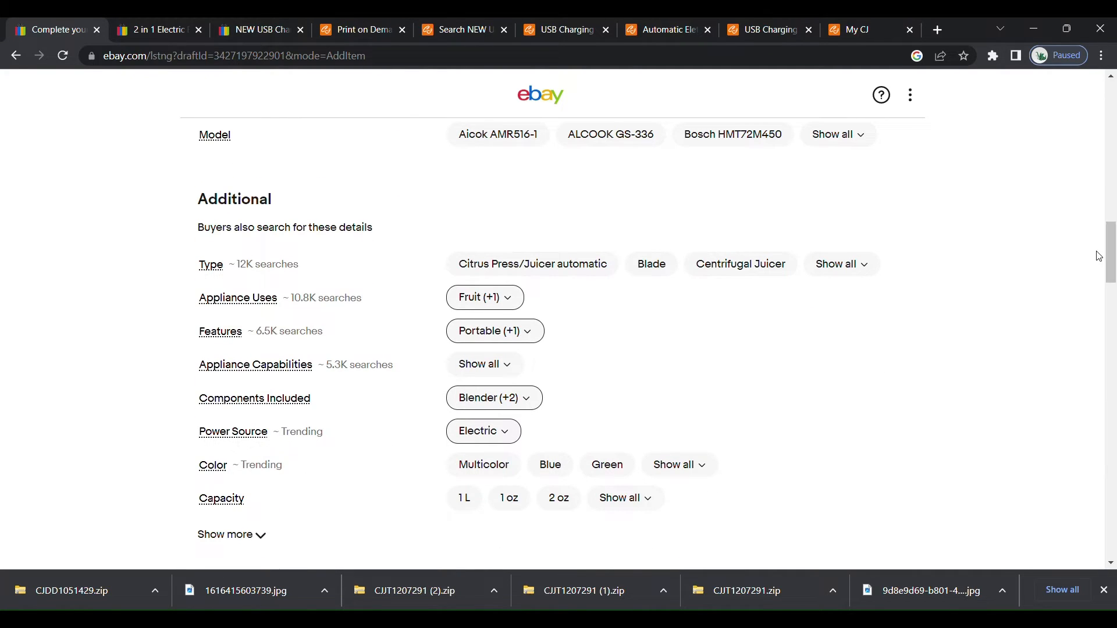
{"action": "left_click", "coordinate": [521, 300]}
{"action": "scroll", "coordinate": [679, 249], "scroll_direction": "down", "scroll_amount": 4}
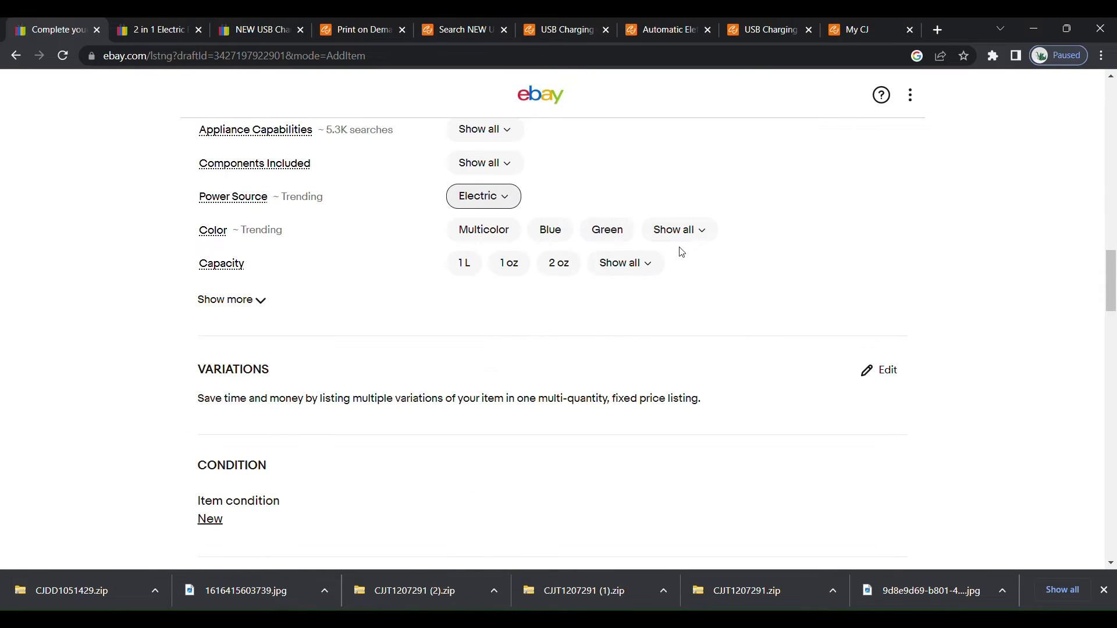
{"action": "left_click", "coordinate": [707, 228]}
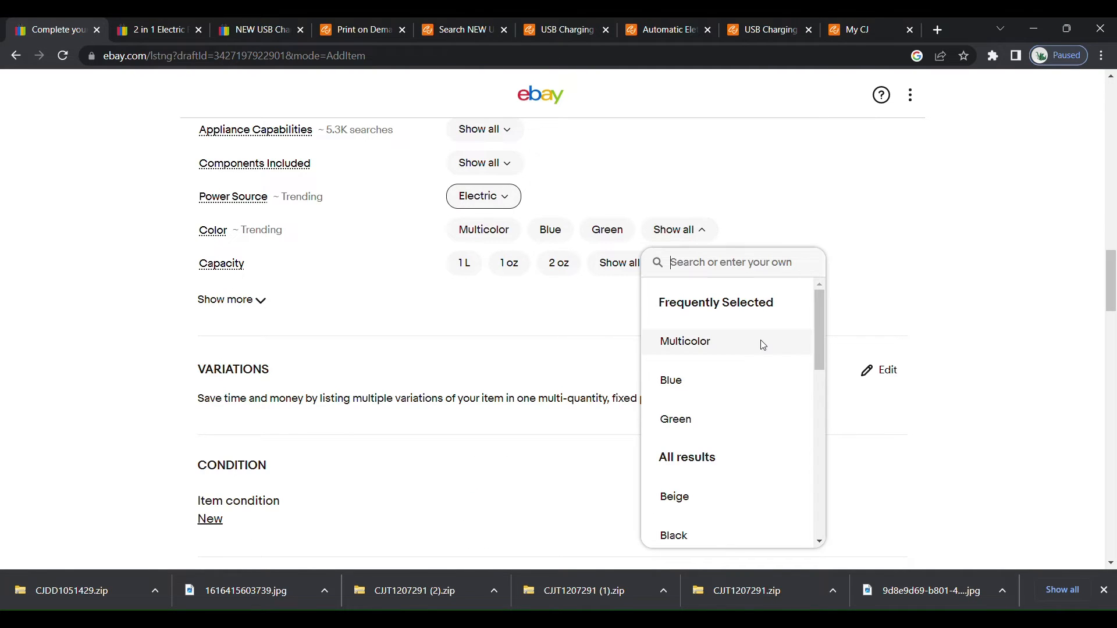
{"action": "left_click_drag", "start_coordinate": [819, 318], "coordinate": [820, 484]}
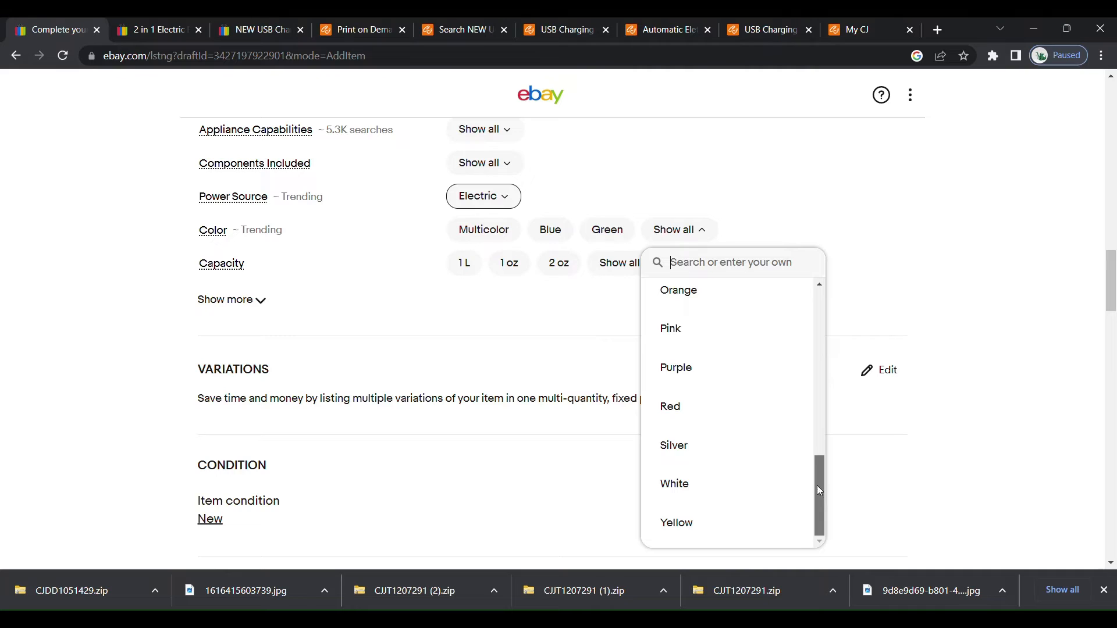
{"action": "left_click", "coordinate": [709, 488]}
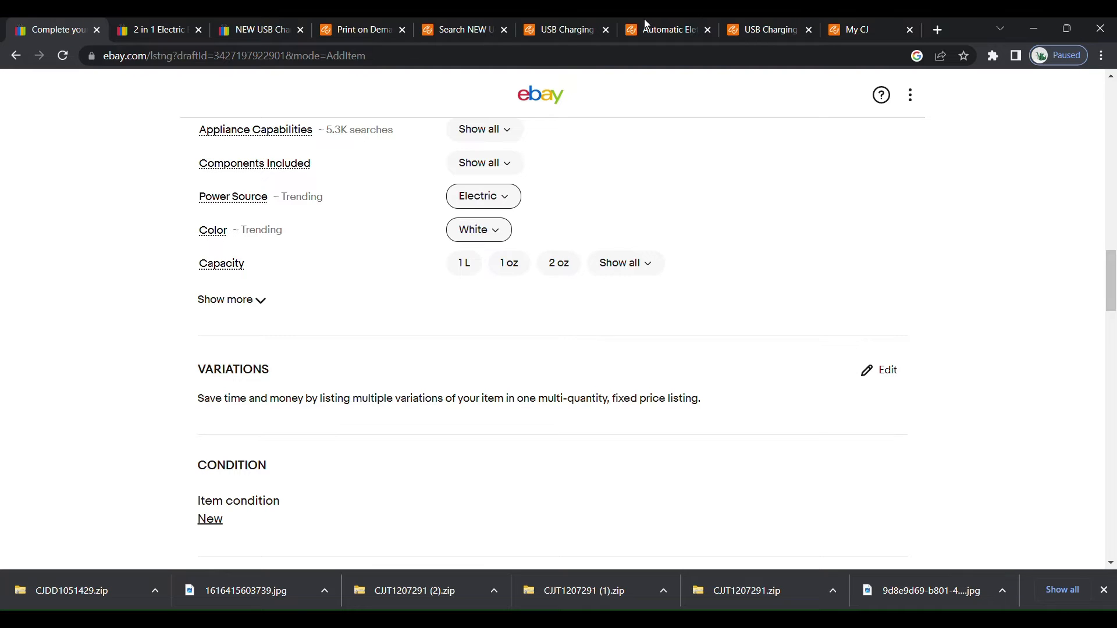
Look up the model of the USB Charging Lipstick Shaver in its CJ Dropshipping description, and return to the eBay listing form.
{"action": "left_click", "coordinate": [683, 23]}
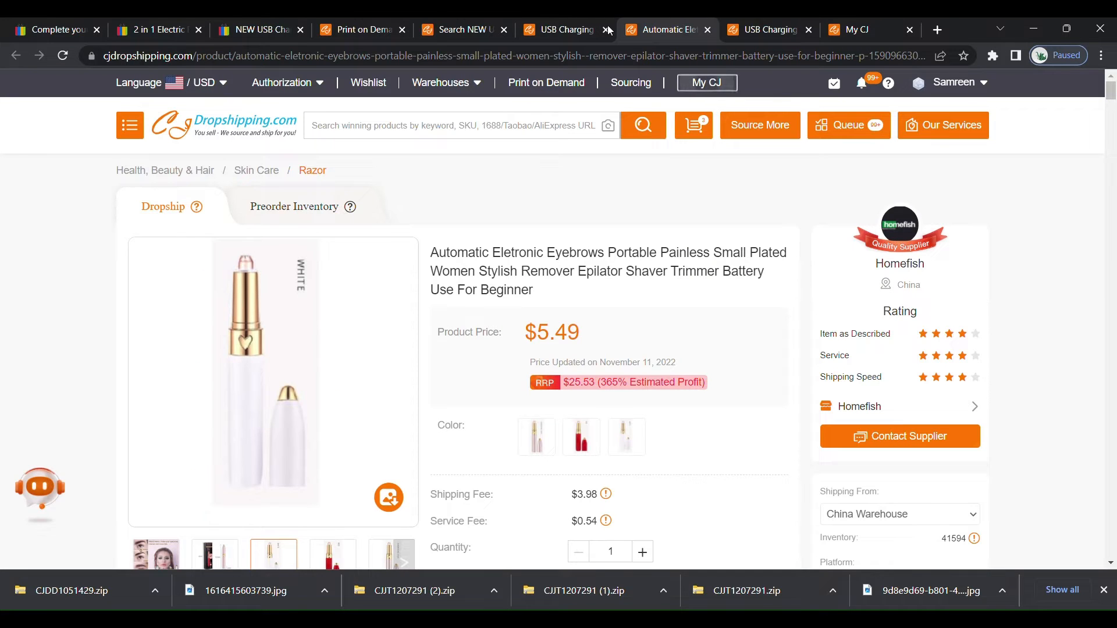
{"action": "left_click", "coordinate": [575, 26]}
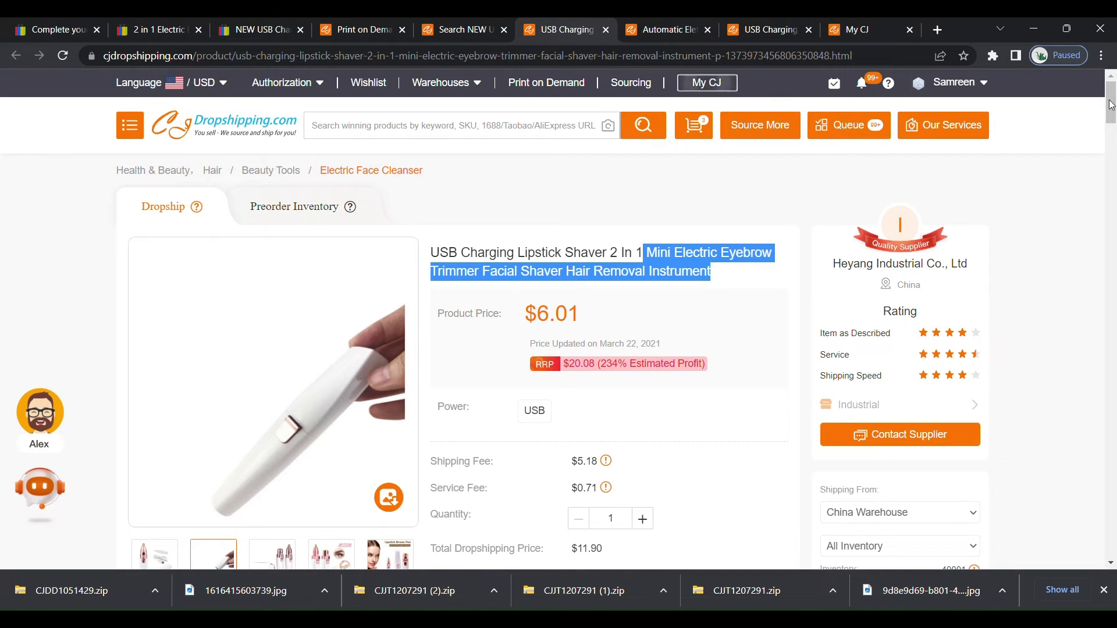
{"action": "left_click_drag", "start_coordinate": [1111, 106], "coordinate": [1112, 165]}
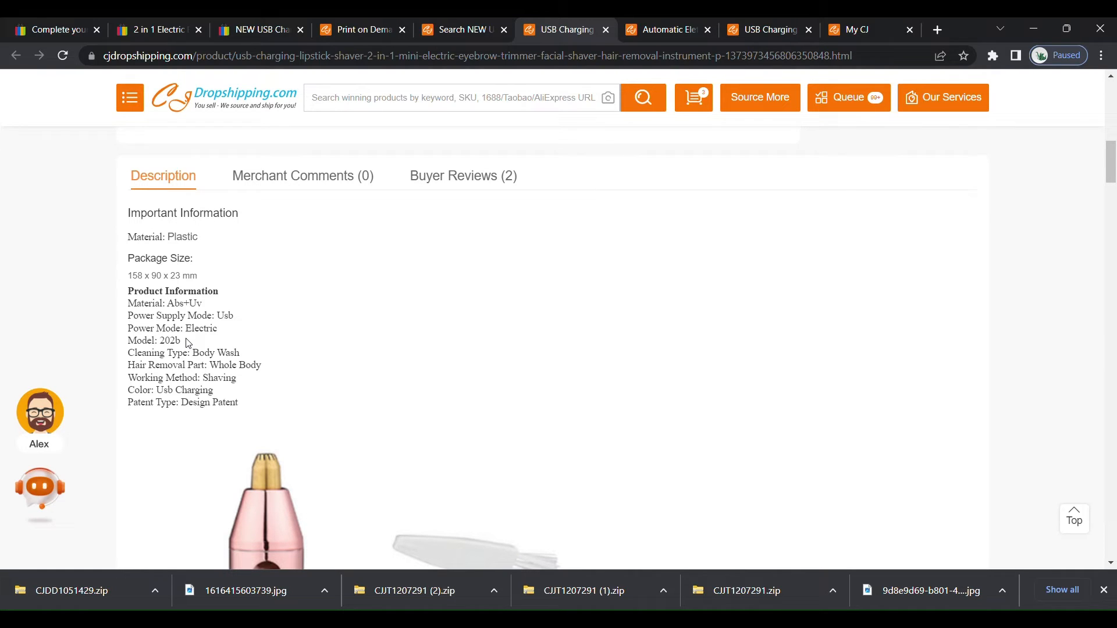
{"action": "left_click_drag", "start_coordinate": [187, 343], "coordinate": [159, 342]}
{"action": "left_click", "coordinate": [162, 31]}
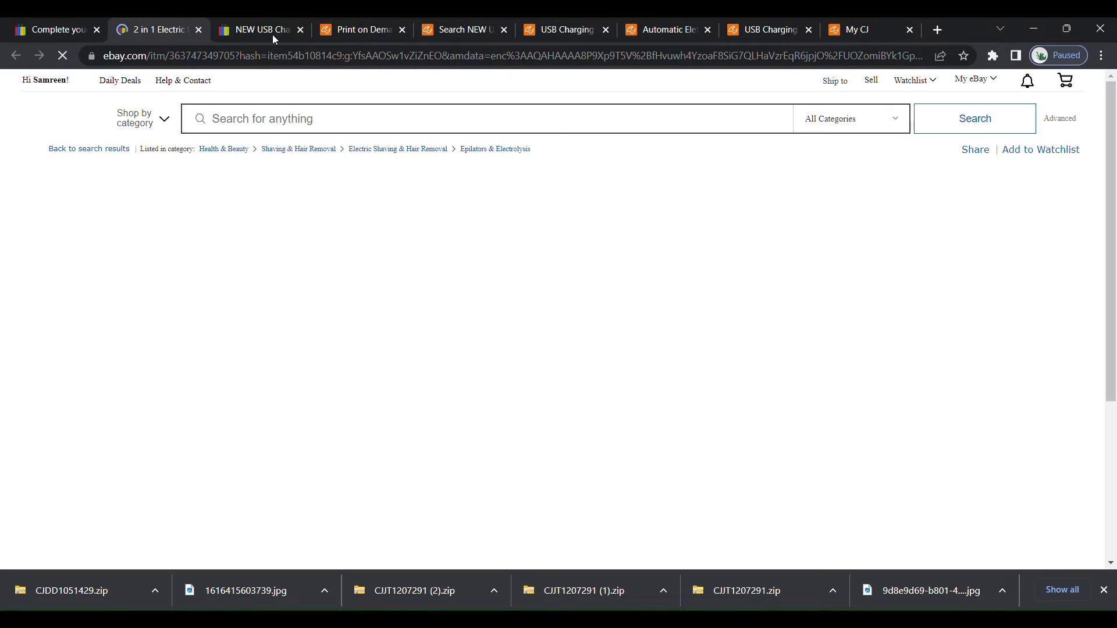
{"action": "left_click", "coordinate": [272, 32]}
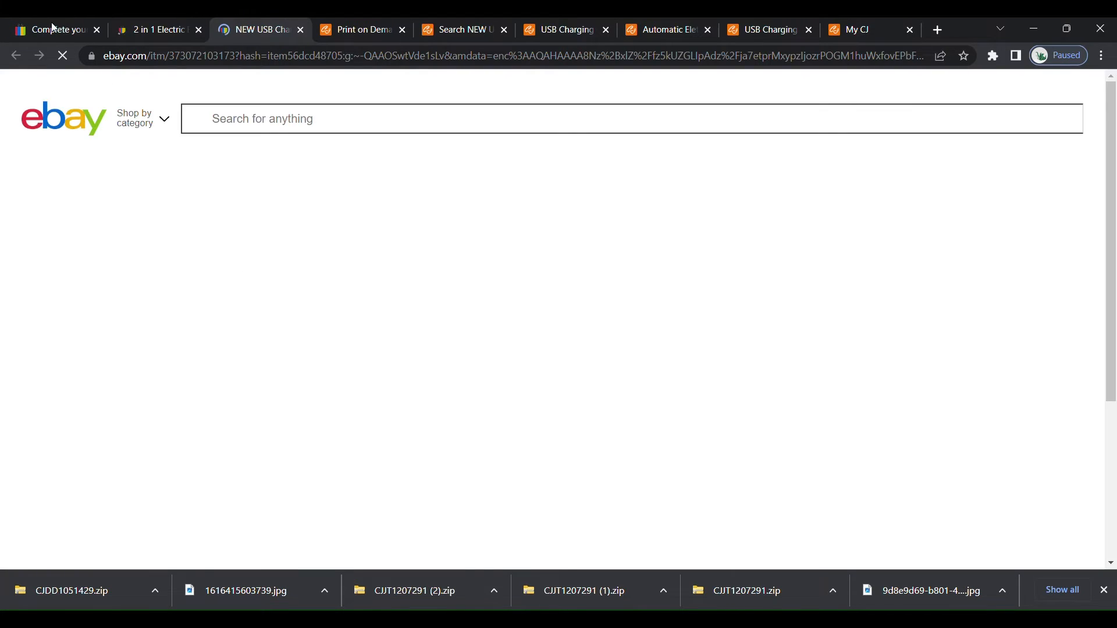
{"action": "left_click", "coordinate": [53, 29]}
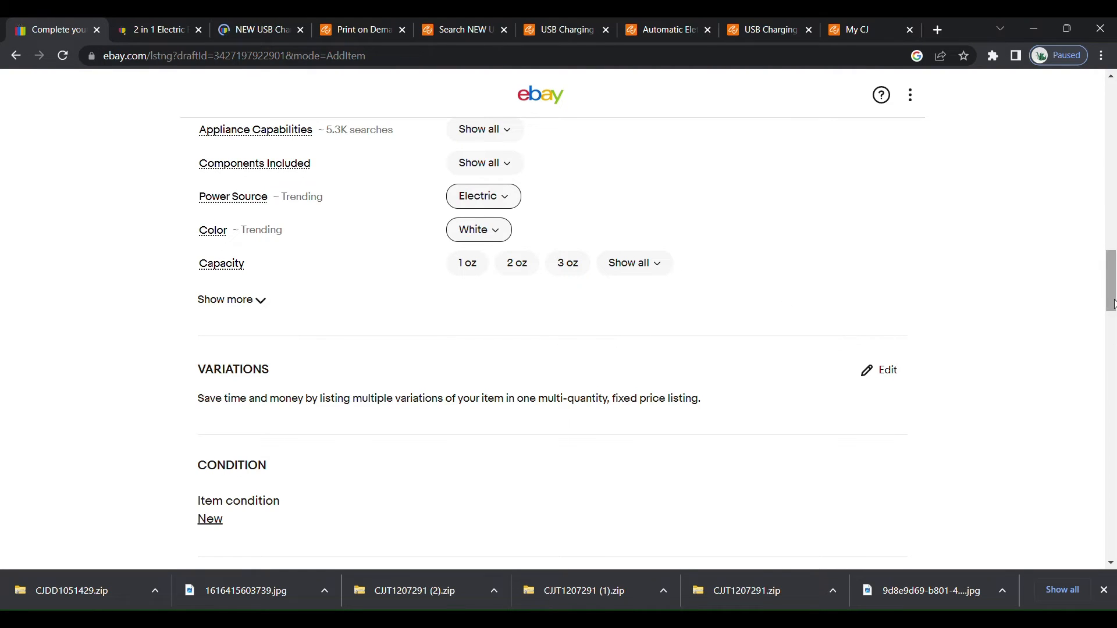
Review the available Model choices in the required item specifics without selecting one.
{"action": "left_click_drag", "start_coordinate": [1114, 303], "coordinate": [1114, 256]}
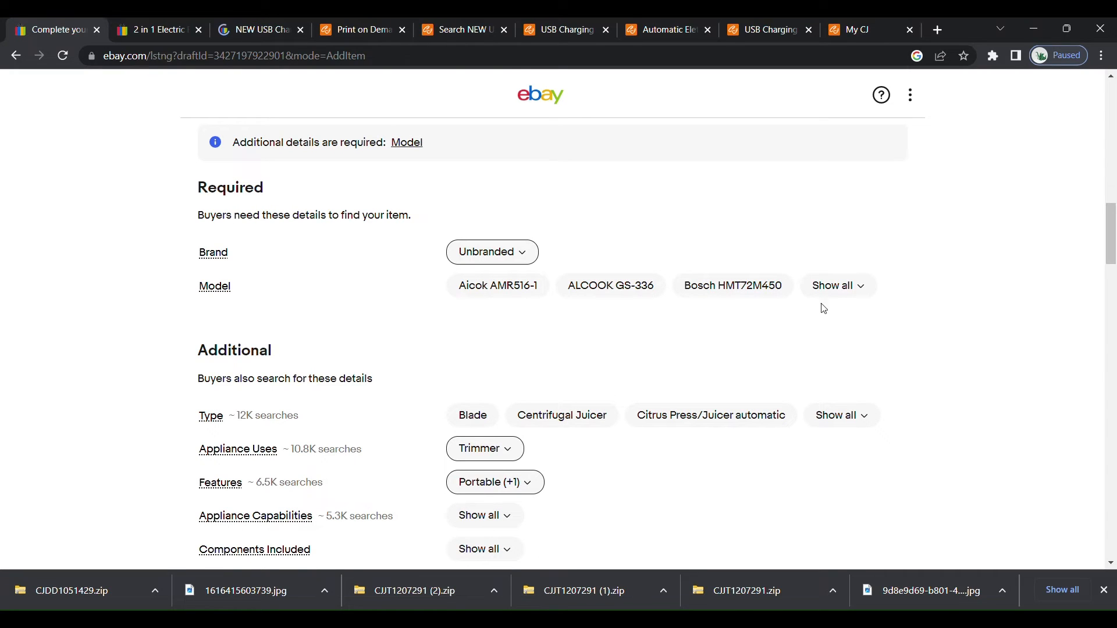
{"action": "left_click", "coordinate": [863, 287]}
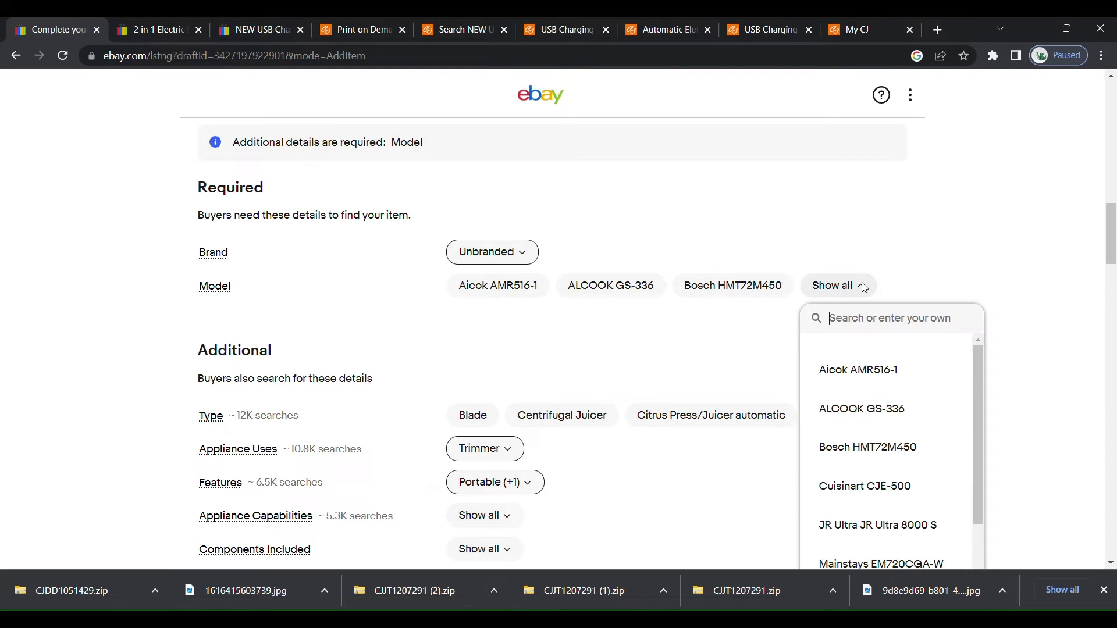
{"action": "left_click_drag", "start_coordinate": [971, 372], "coordinate": [996, 379]}
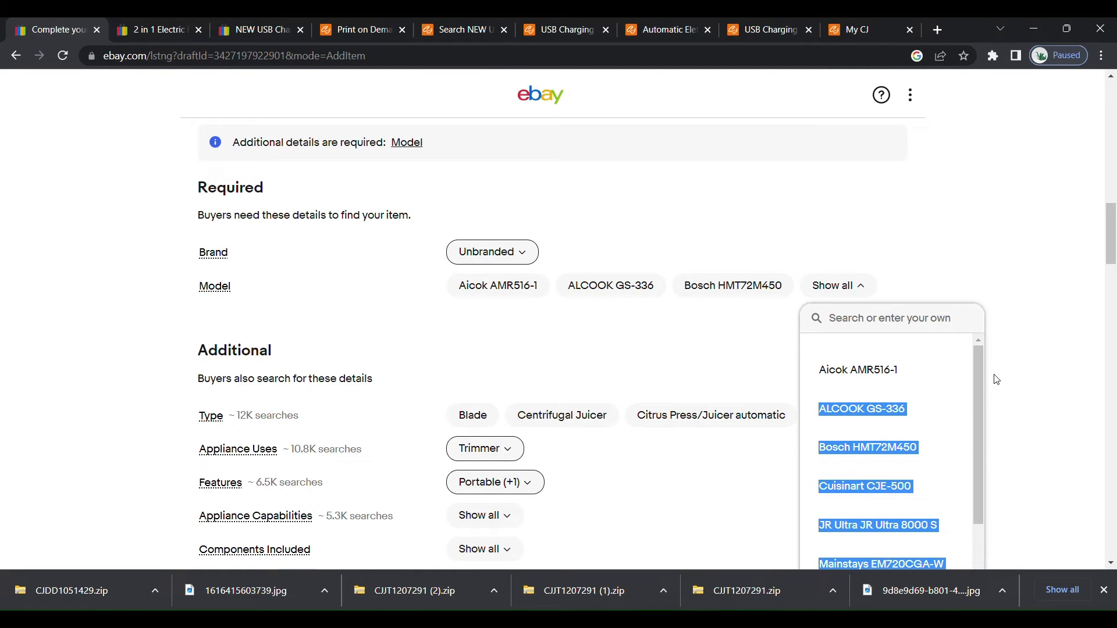
{"action": "left_click", "coordinate": [996, 276]}
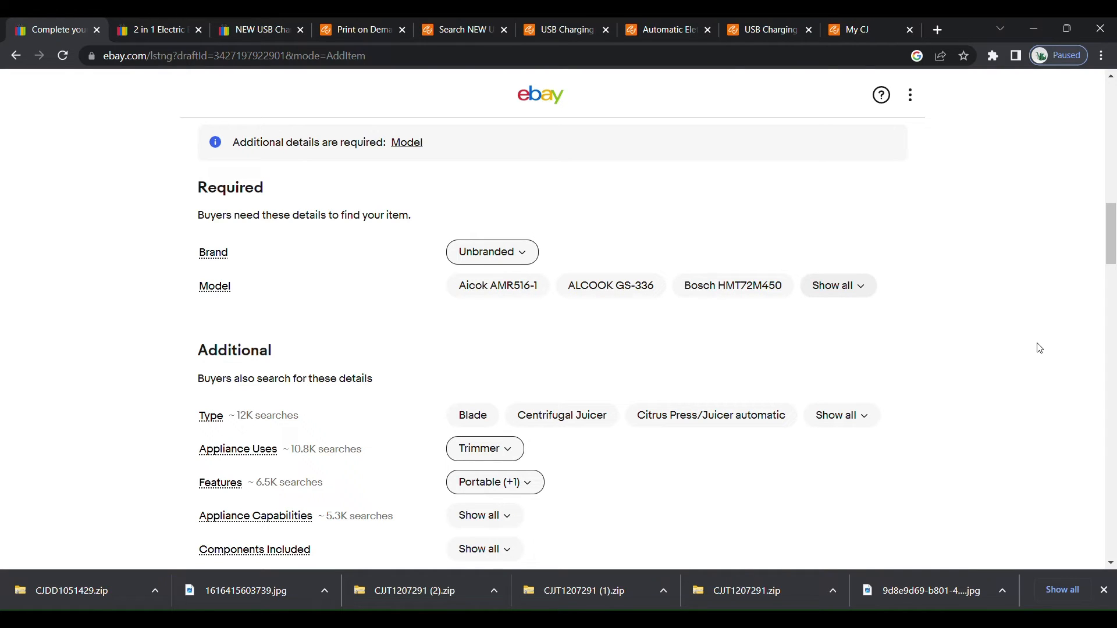
Copy the Important Information and Product Information text from the USB Charging Lipstick Shaver description on CJ Dropshipping.
{"action": "left_click_drag", "start_coordinate": [1112, 234], "coordinate": [1115, 336]}
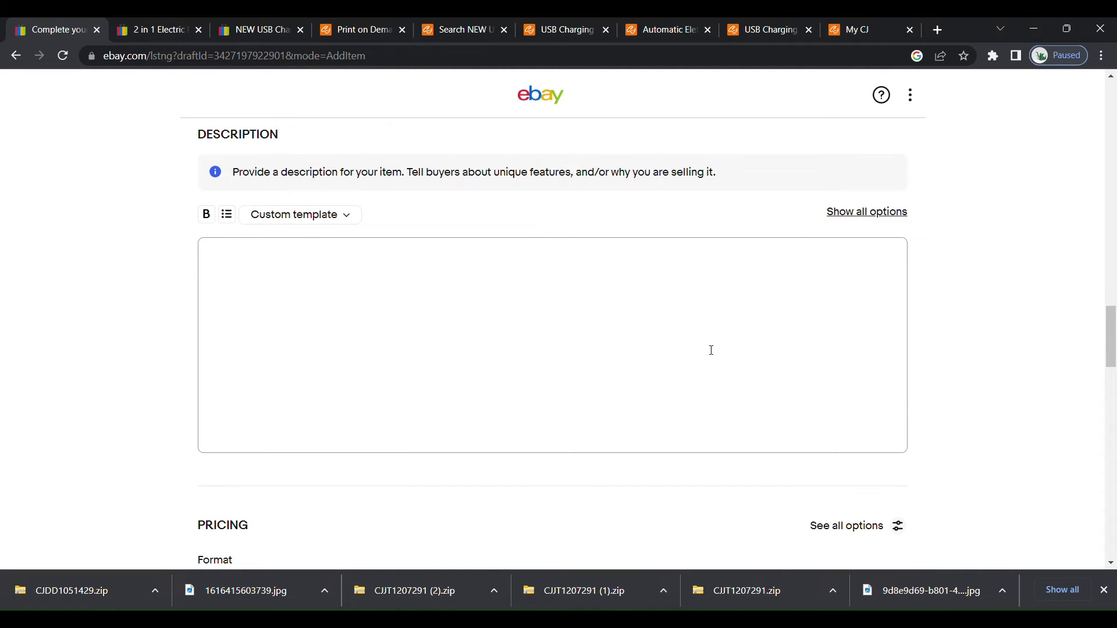
{"action": "left_click", "coordinate": [261, 244]}
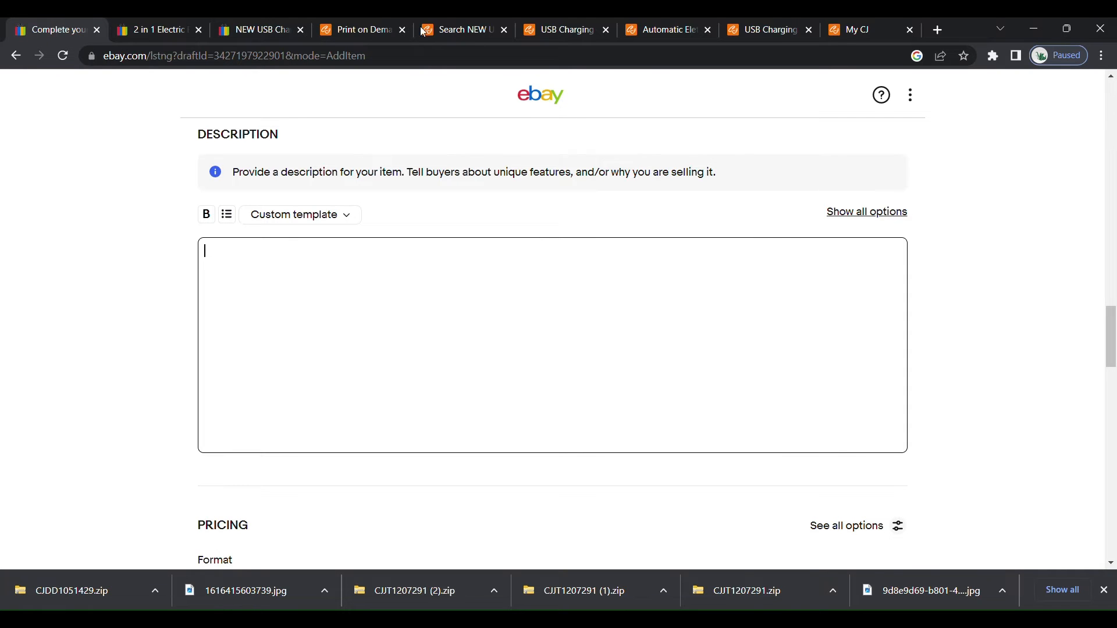
{"action": "left_click", "coordinate": [470, 31]}
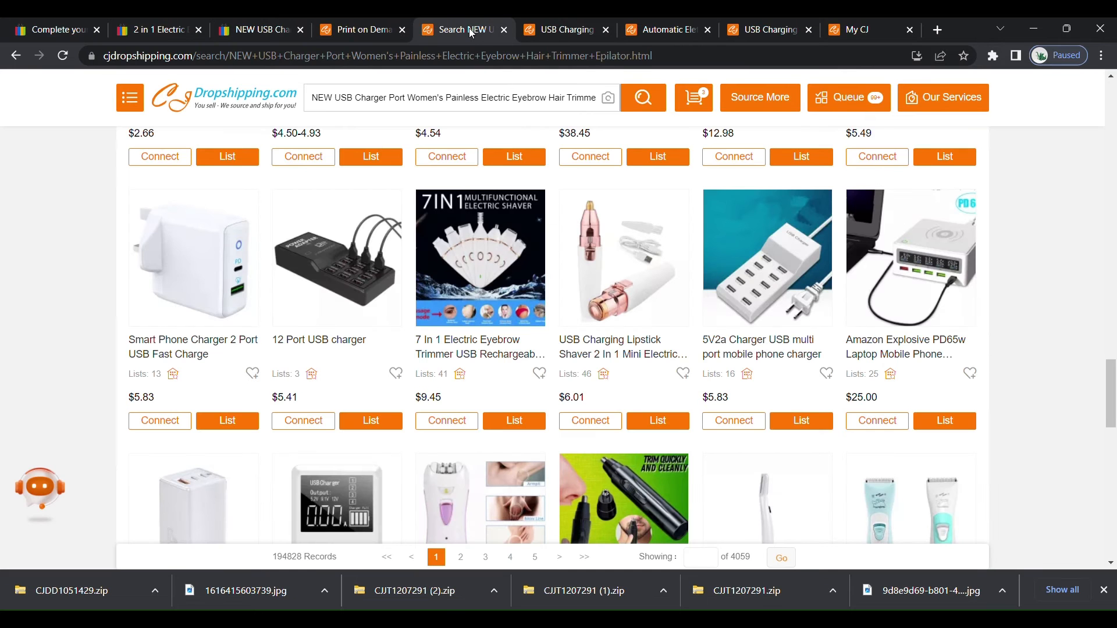
{"action": "left_click", "coordinate": [540, 29]}
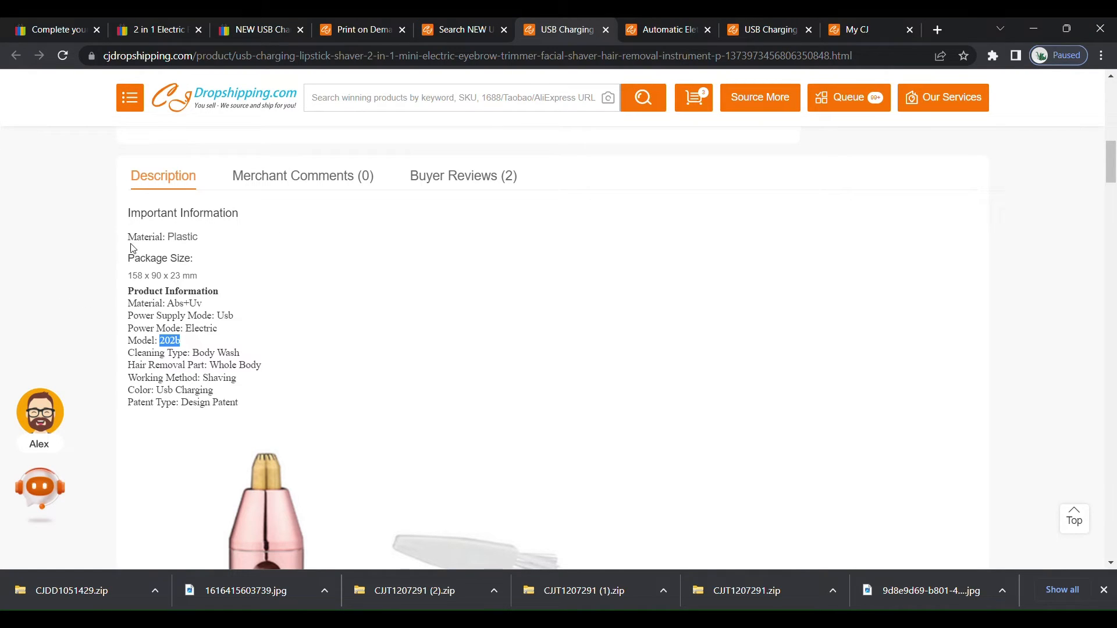
{"action": "left_click_drag", "start_coordinate": [130, 214], "coordinate": [328, 444]}
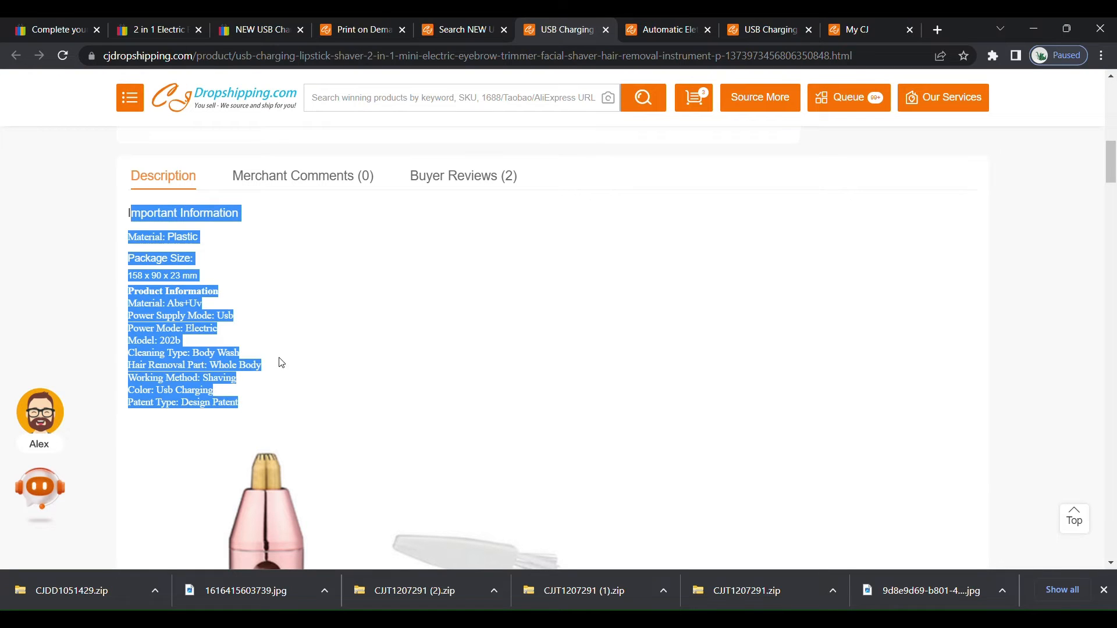
{"action": "left_click", "coordinate": [317, 227]}
{"action": "left_click_drag", "start_coordinate": [124, 215], "coordinate": [266, 412]}
{"action": "key", "text": "ctrl+c"}
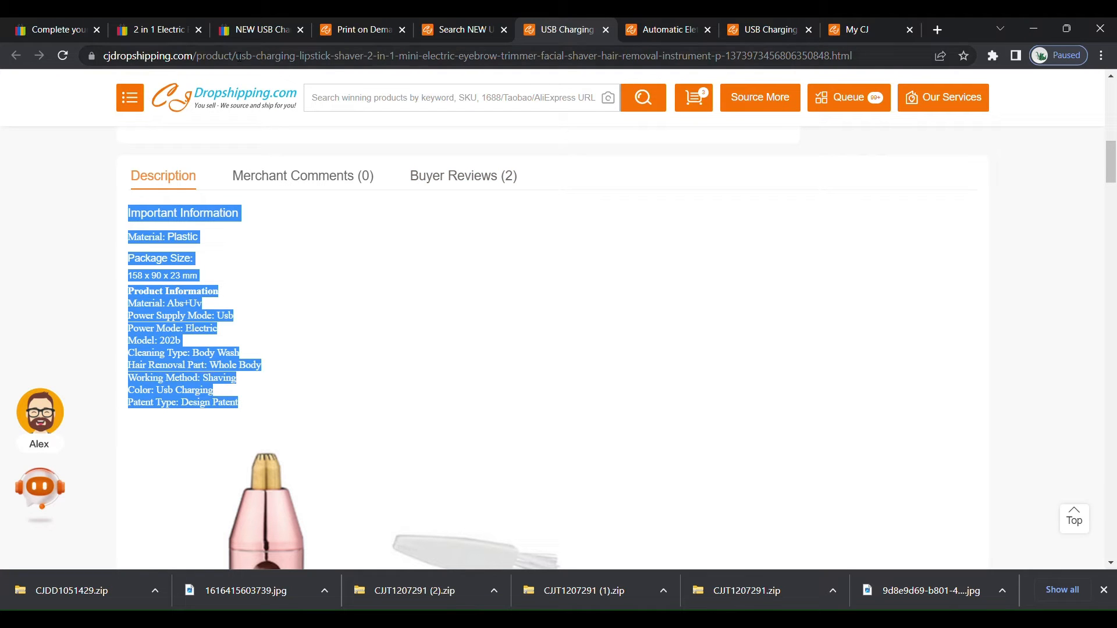
Return to the eBay listing form and paste the copied product information into the item description.
{"action": "left_click", "coordinate": [257, 33]}
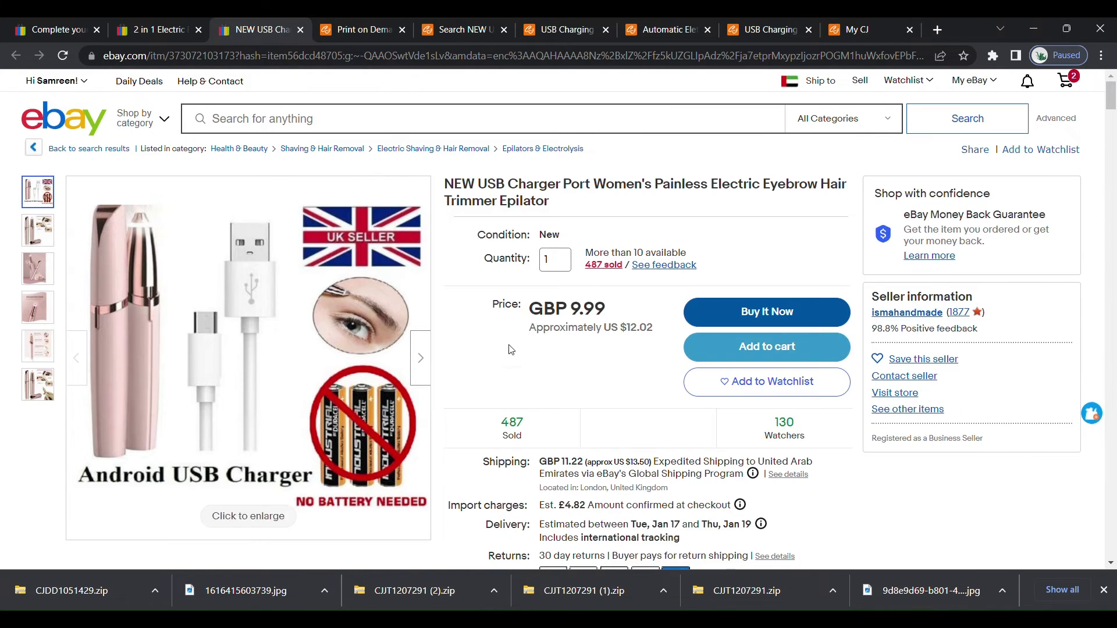
{"action": "left_click", "coordinate": [363, 39]}
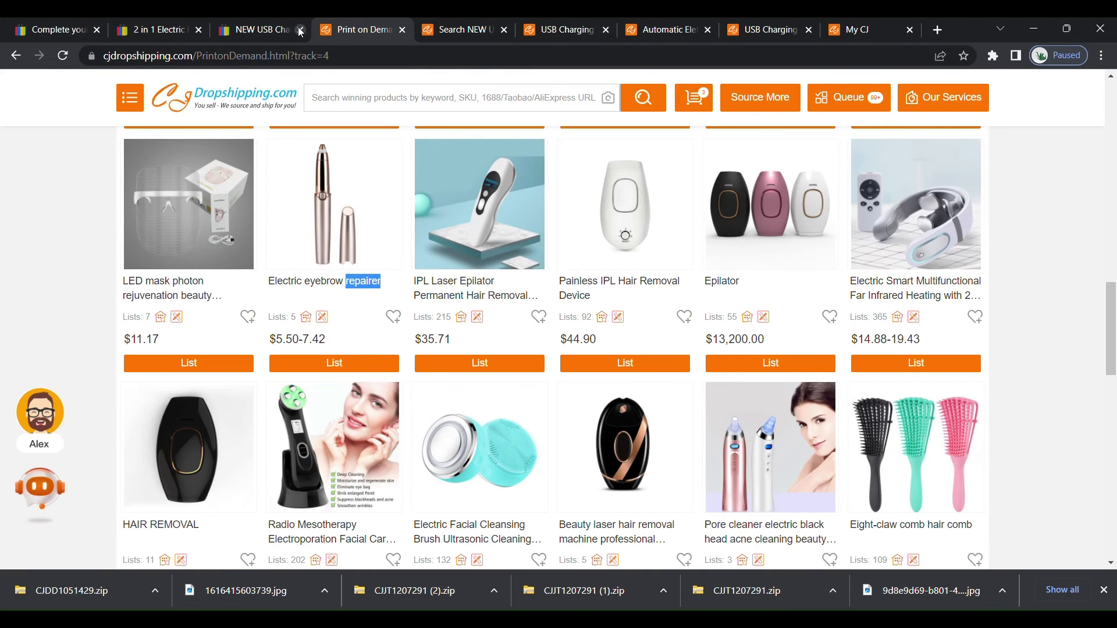
{"action": "left_click", "coordinate": [51, 33]}
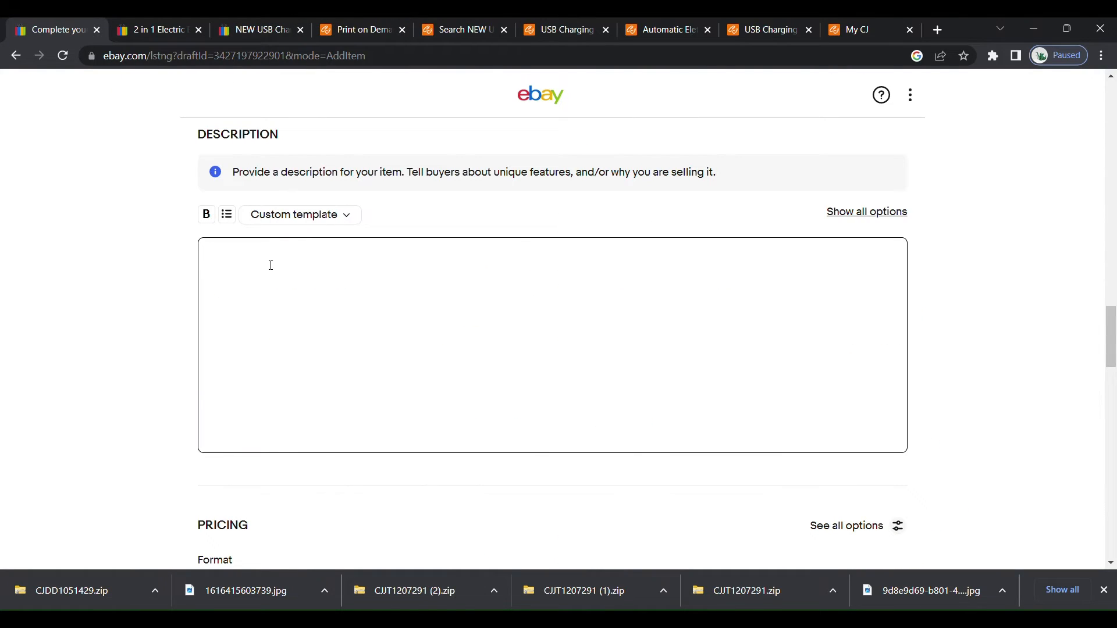
{"action": "left_click", "coordinate": [303, 373]}
{"action": "key", "text": "ctrl+v"}
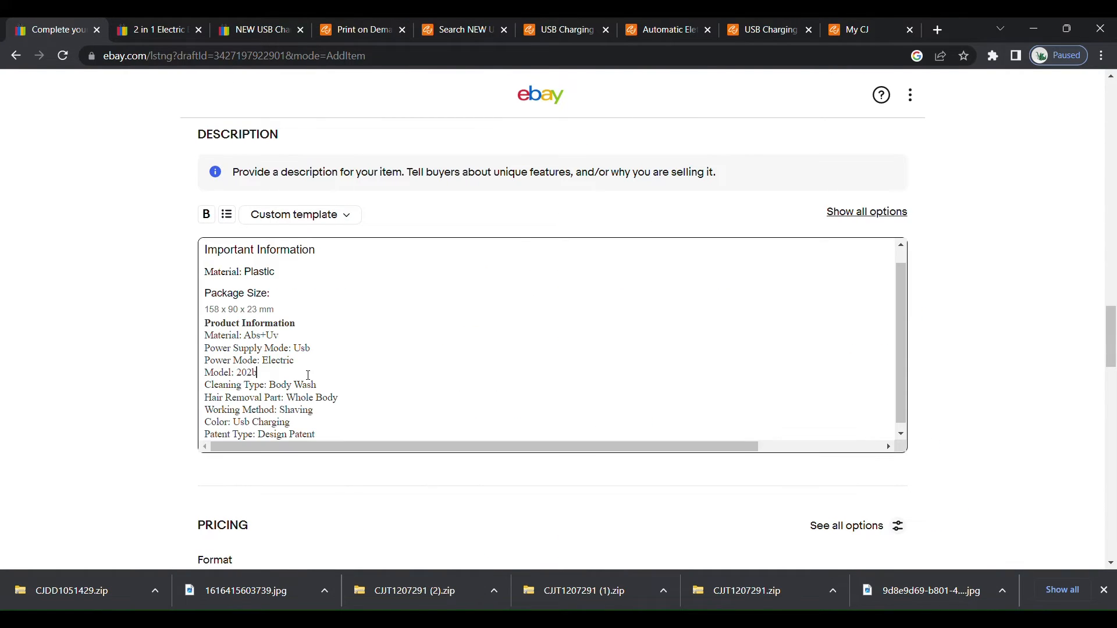
Delete the word "Important" from the "Important Information" heading in the description, and re-enter it.
{"action": "double_click", "coordinate": [208, 251]}
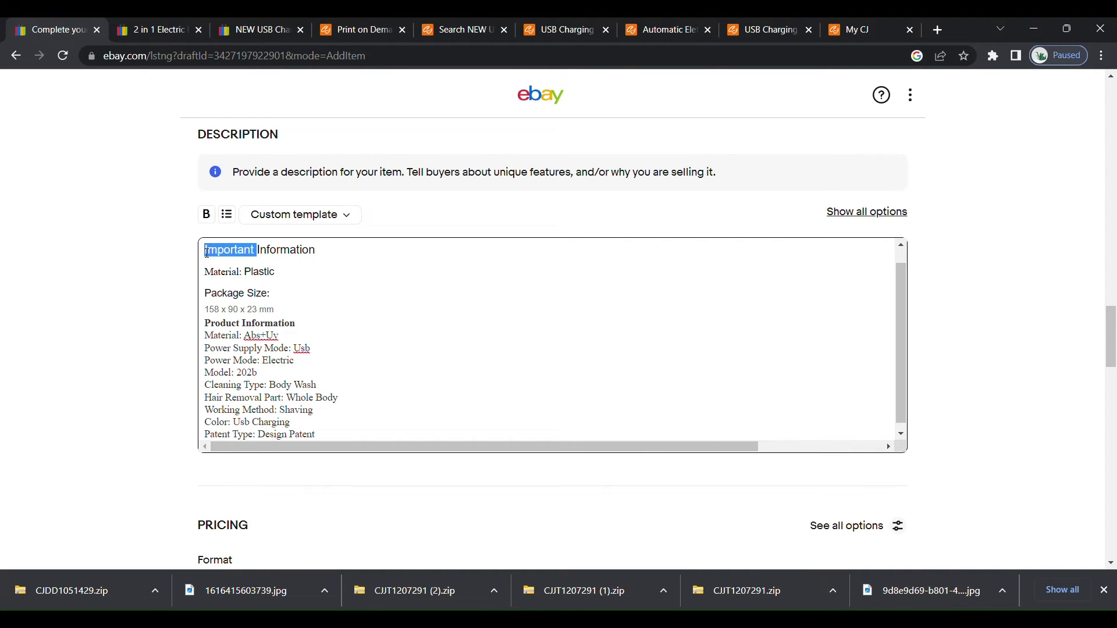
{"action": "key", "text": "BackSpace"}
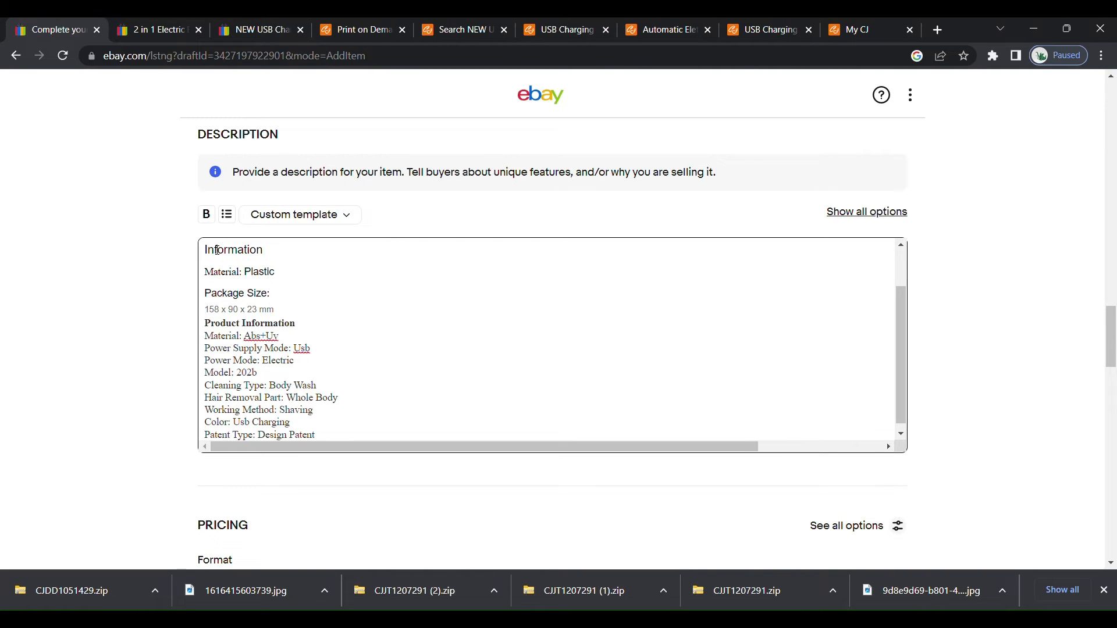
{"action": "type", "text": "Im"}
{"action": "key", "text": "BackSpace"}
{"action": "type", "text": "mportant"}
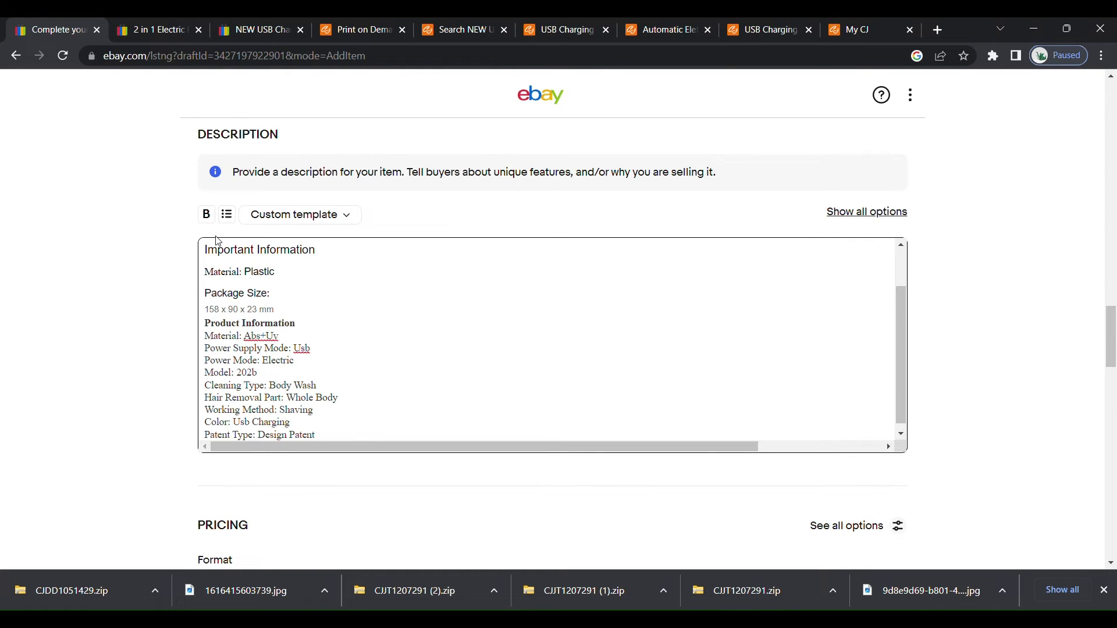
Remove the surplus blank lines above the "Important Information" heading in the item description.
{"action": "left_click", "coordinate": [208, 257]}
{"action": "left_click_drag", "start_coordinate": [901, 357], "coordinate": [906, 315]}
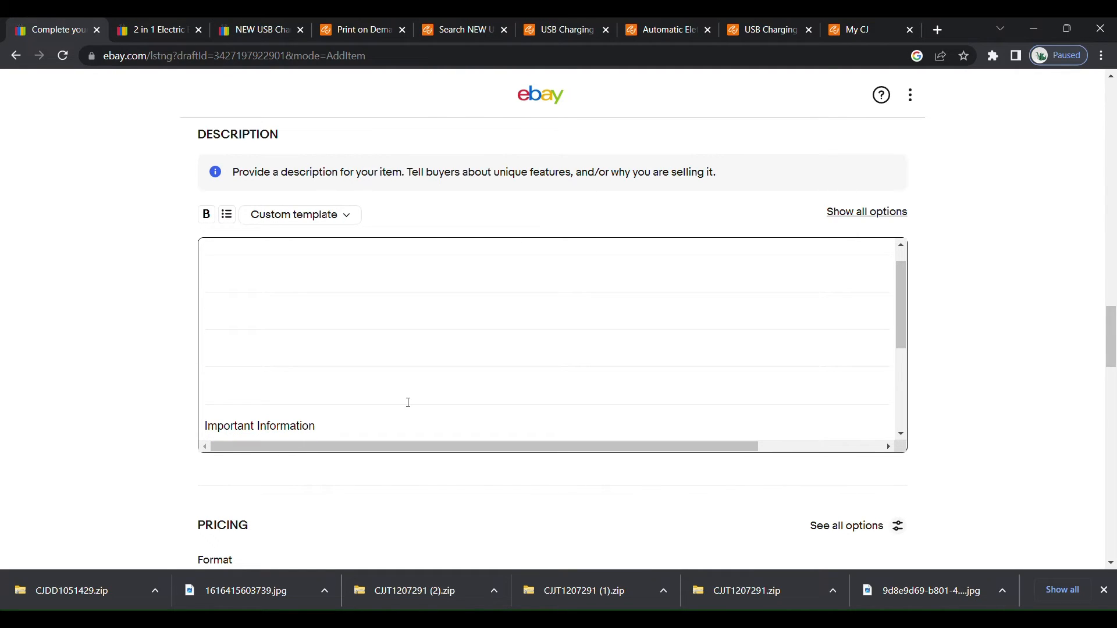
{"action": "left_click", "coordinate": [303, 384]}
{"action": "key", "text": "BackSpace"}
{"action": "key", "text": "BackSpace"}
{"action": "key", "text": "BackSpace"}
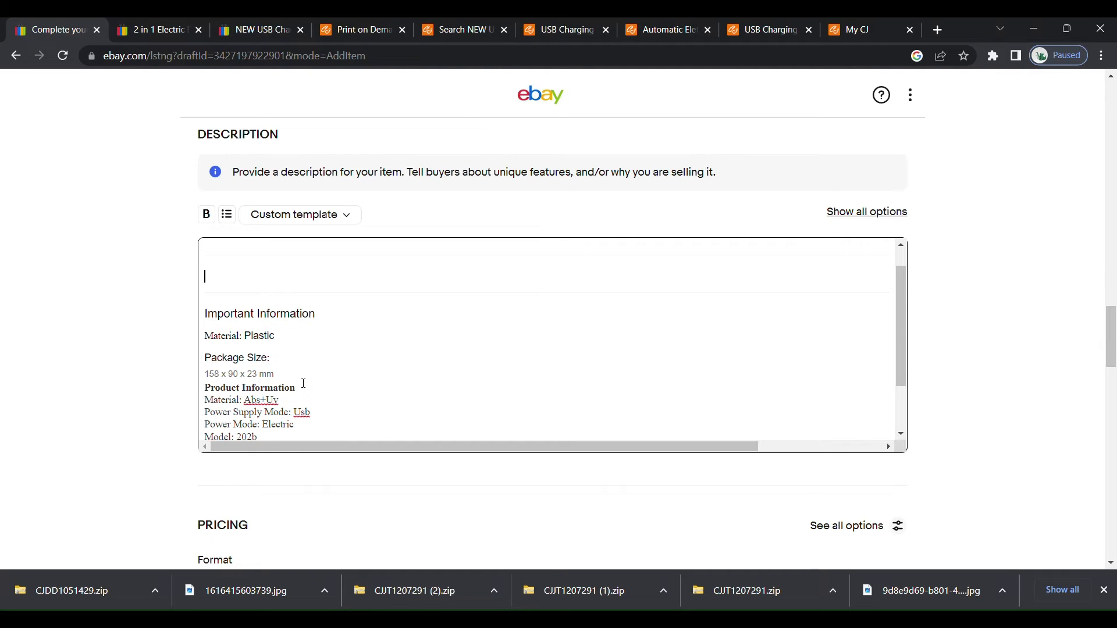
Copy the Automatic Eletronic Eyebrows product title from CJ Dropshipping and paste it above "Important Information" in the eBay description.
{"action": "left_click", "coordinate": [687, 28]}
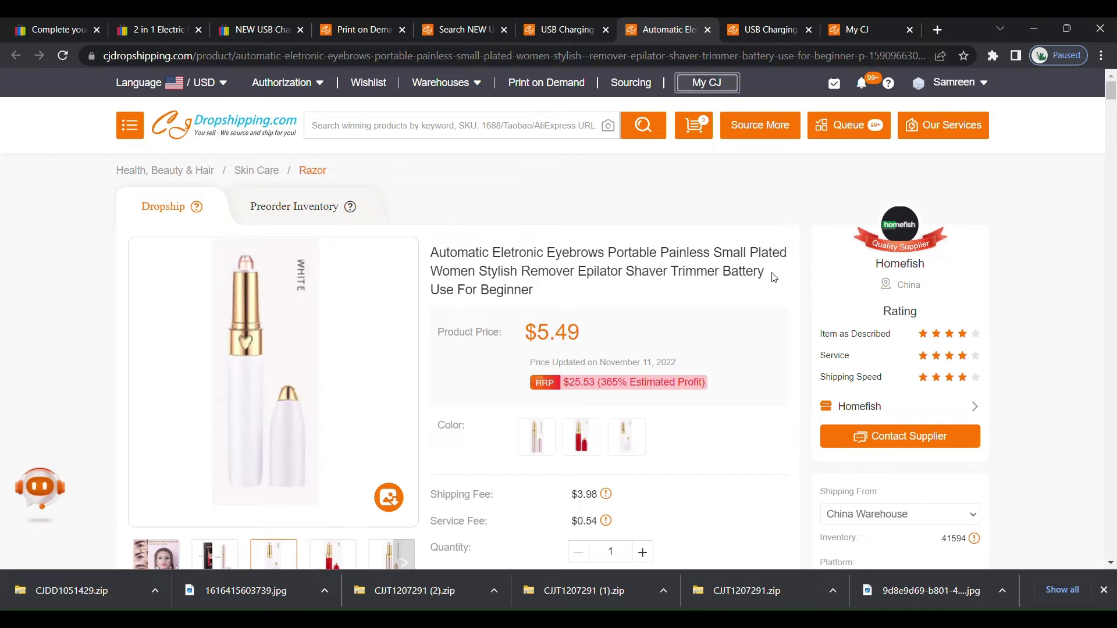
{"action": "left_click_drag", "start_coordinate": [534, 291], "coordinate": [432, 254]}
{"action": "key", "text": "ctrl+c"}
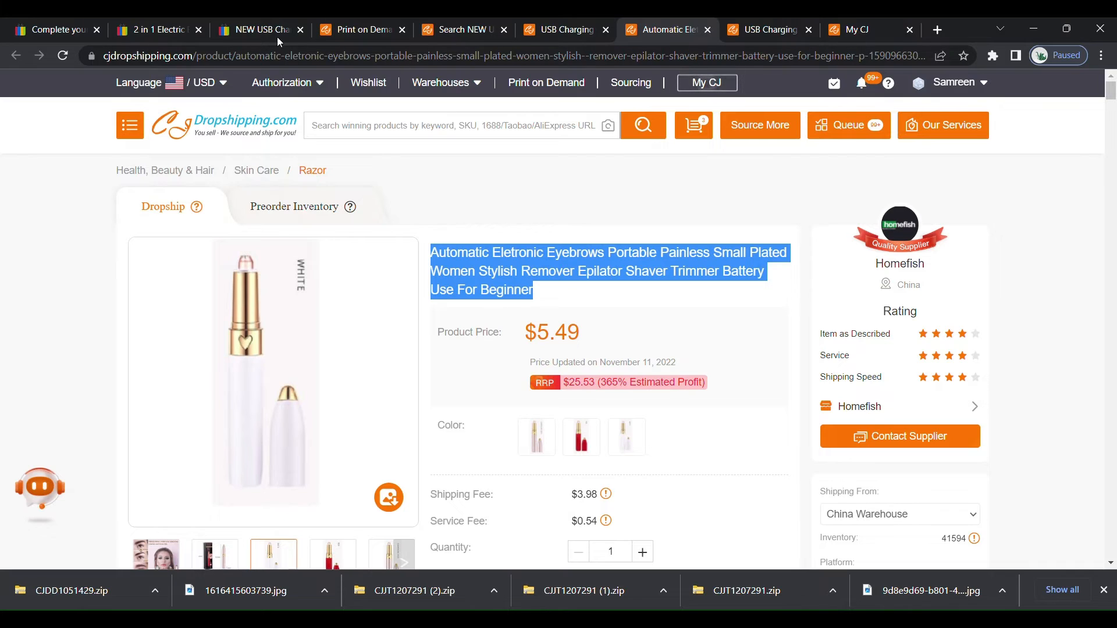
{"action": "left_click", "coordinate": [74, 29]}
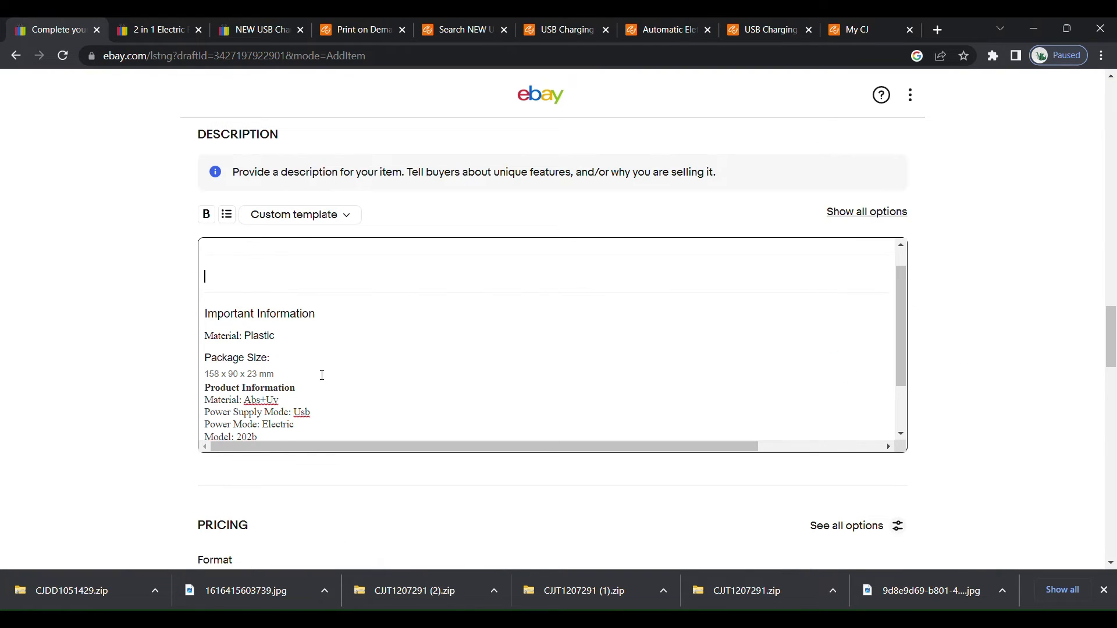
{"action": "key", "text": "ctrl+v"}
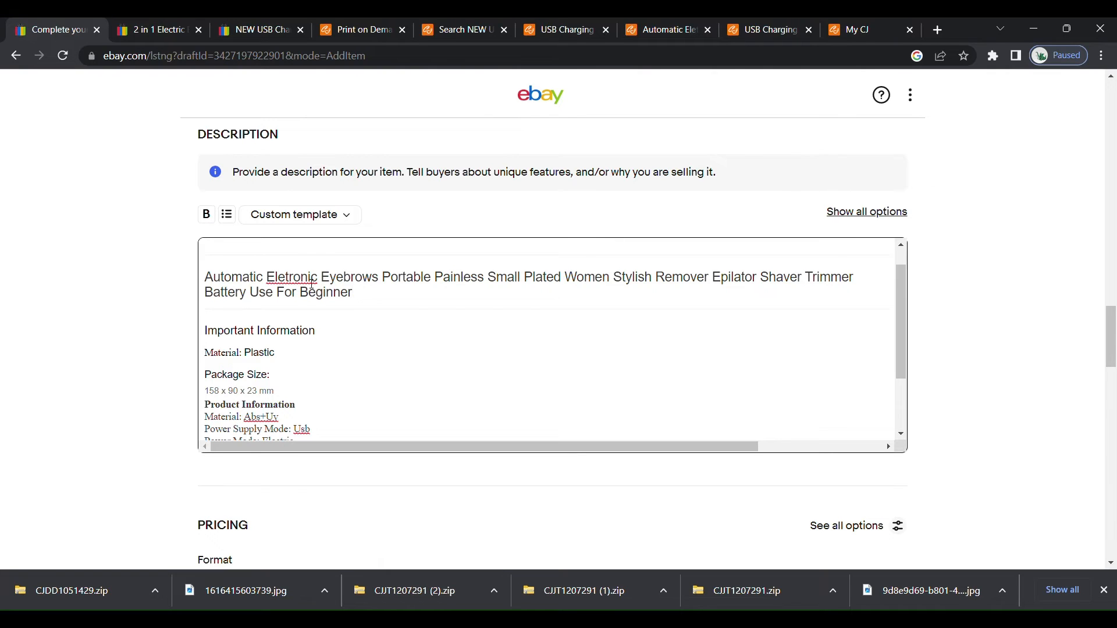
Correct the misspelled "Eletronic" to "Electronic" in the product title inside the description.
{"action": "double_click", "coordinate": [312, 284]}
{"action": "type", "text": "Electronic"}
{"action": "left_click", "coordinate": [359, 294]}
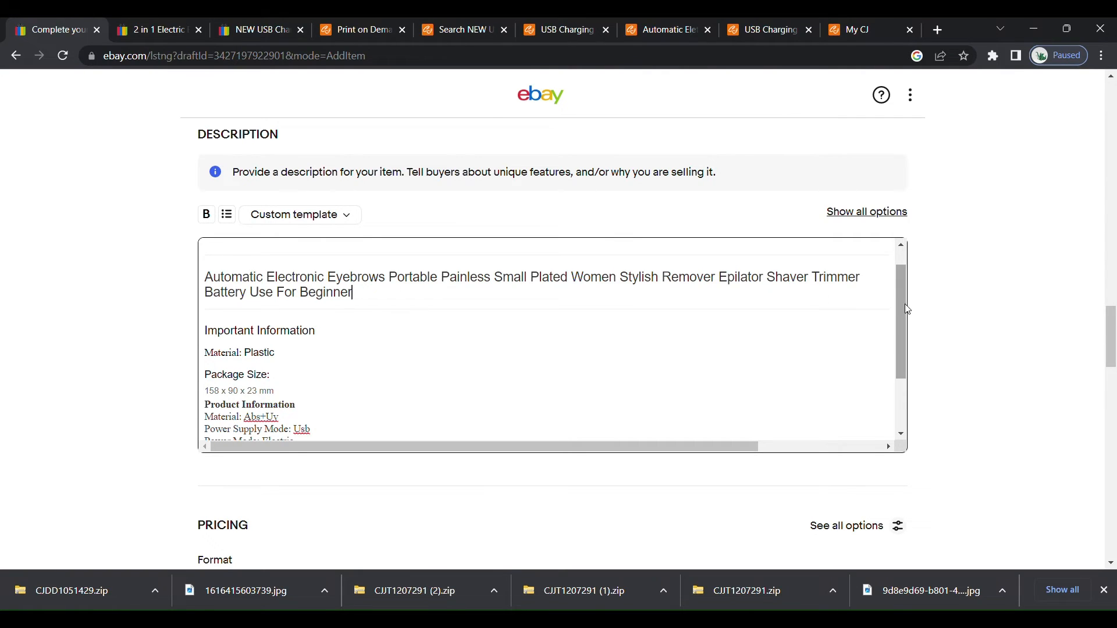
Try adding blank lines above the product title in the description, and remove them again.
{"action": "scroll", "coordinate": [906, 310], "scroll_direction": "down", "scroll_amount": 1}
{"action": "scroll", "coordinate": [906, 310], "scroll_direction": "up", "scroll_amount": 1}
{"action": "scroll", "coordinate": [907, 309], "scroll_direction": "up", "scroll_amount": 1}
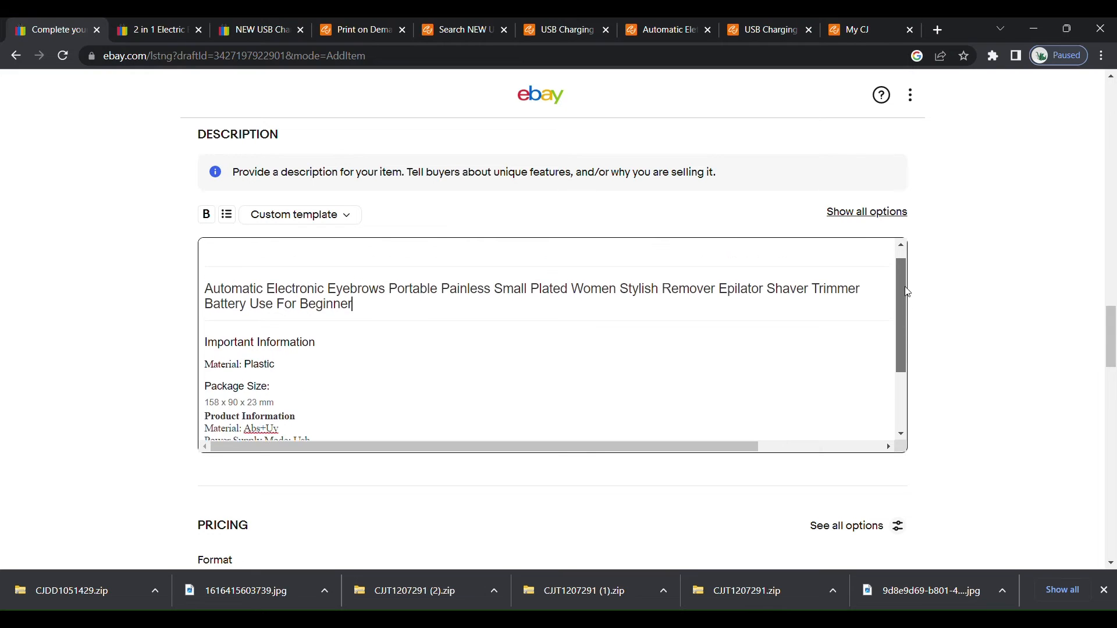
{"action": "left_click", "coordinate": [214, 294]}
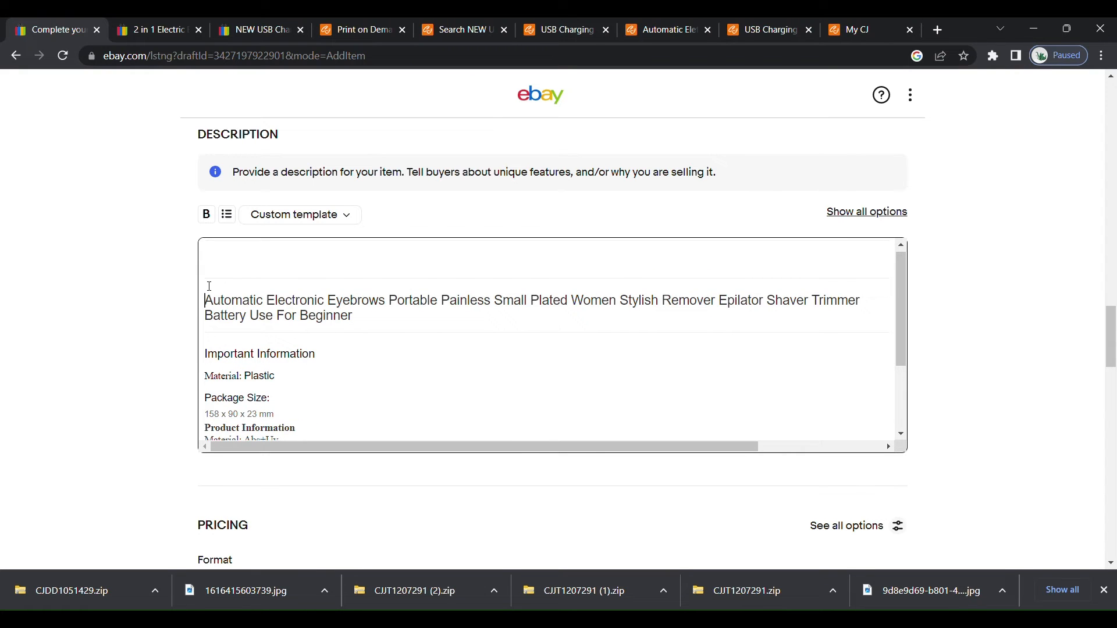
{"action": "key", "text": "Return"}
{"action": "key", "text": "Return"}
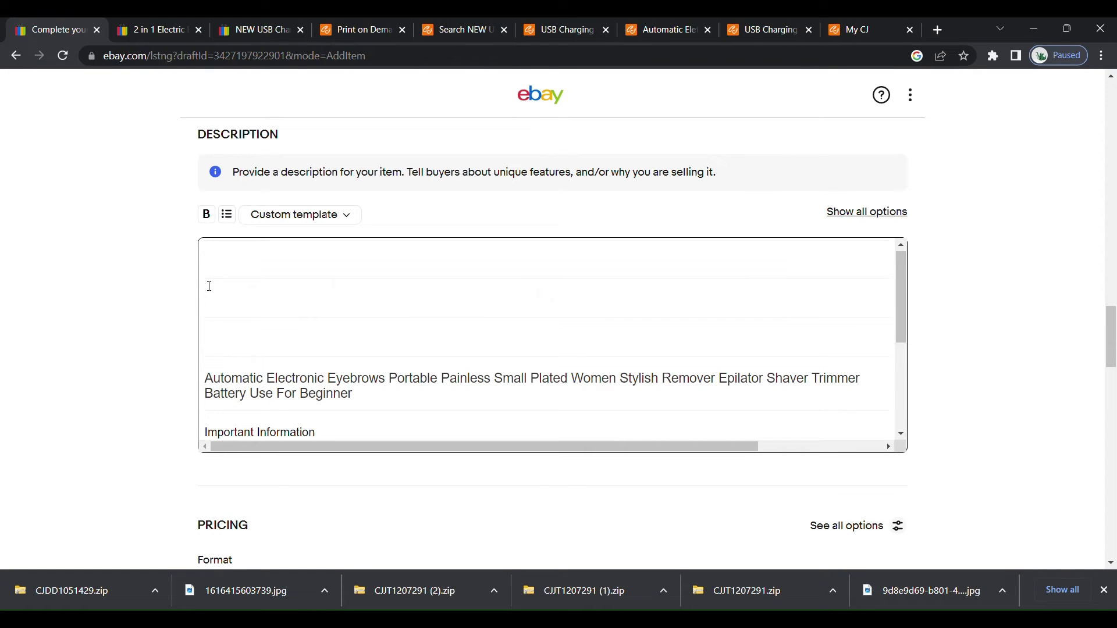
{"action": "key", "text": "BackSpace"}
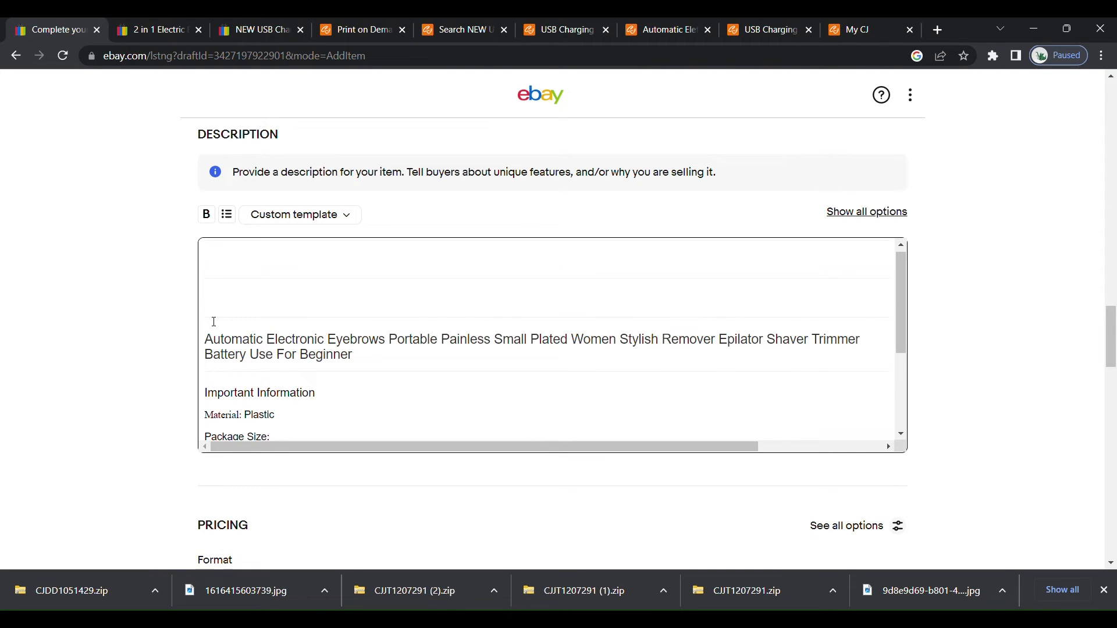
{"action": "key", "text": "Delete"}
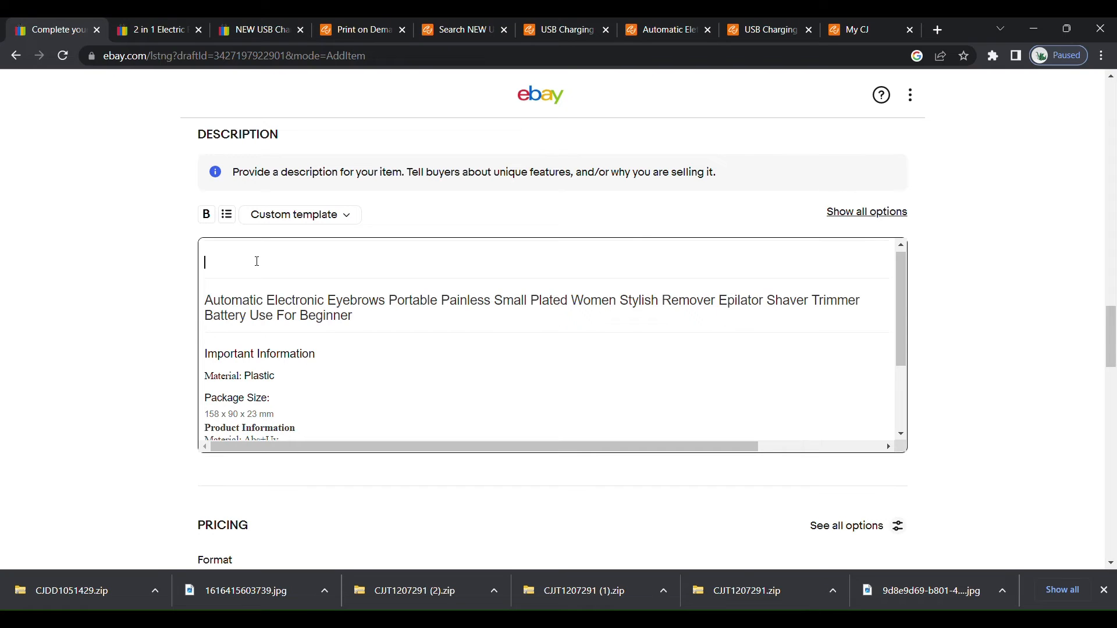
{"action": "left_click", "coordinate": [269, 295]}
{"action": "key", "text": "BackSpace"}
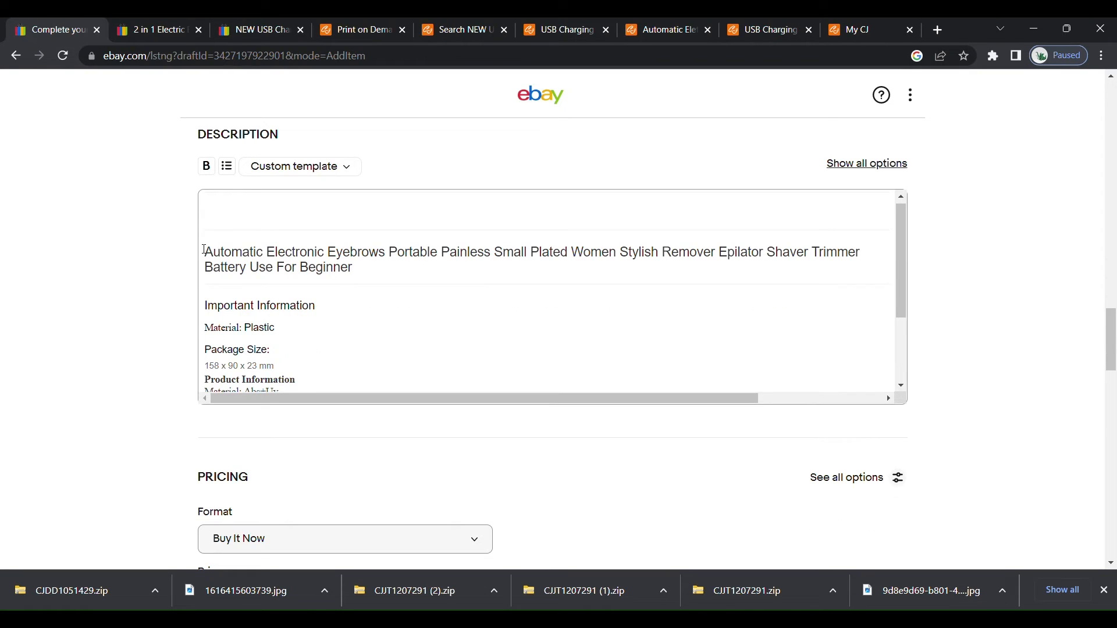
Remove the blank space above the product title in the item description and make the title bold.
{"action": "left_click", "coordinate": [208, 256]}
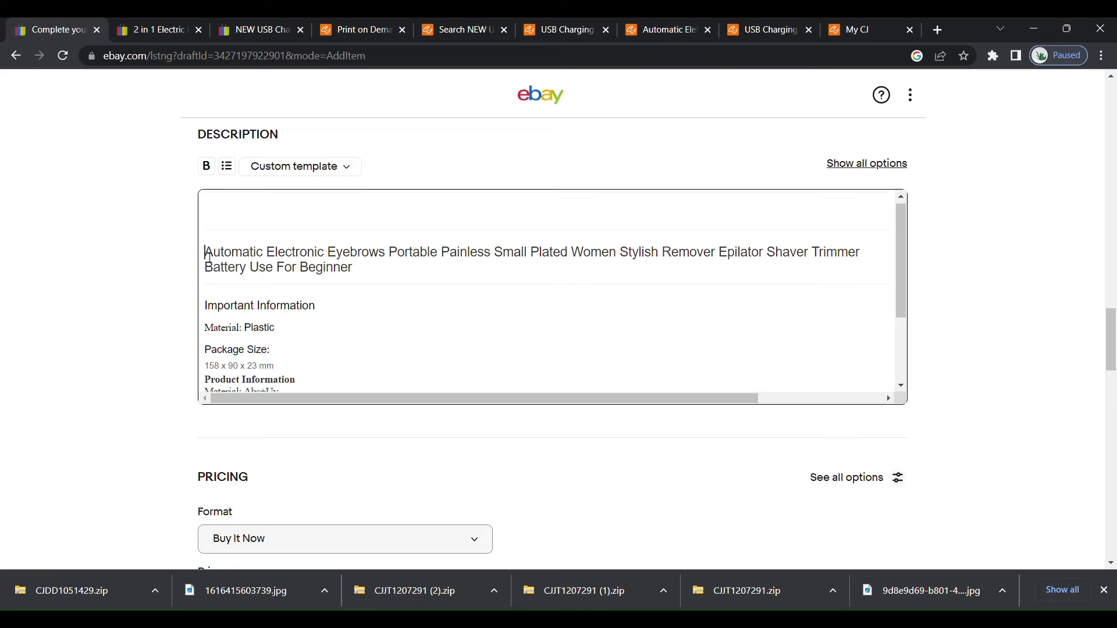
{"action": "key", "text": "BackSpace"}
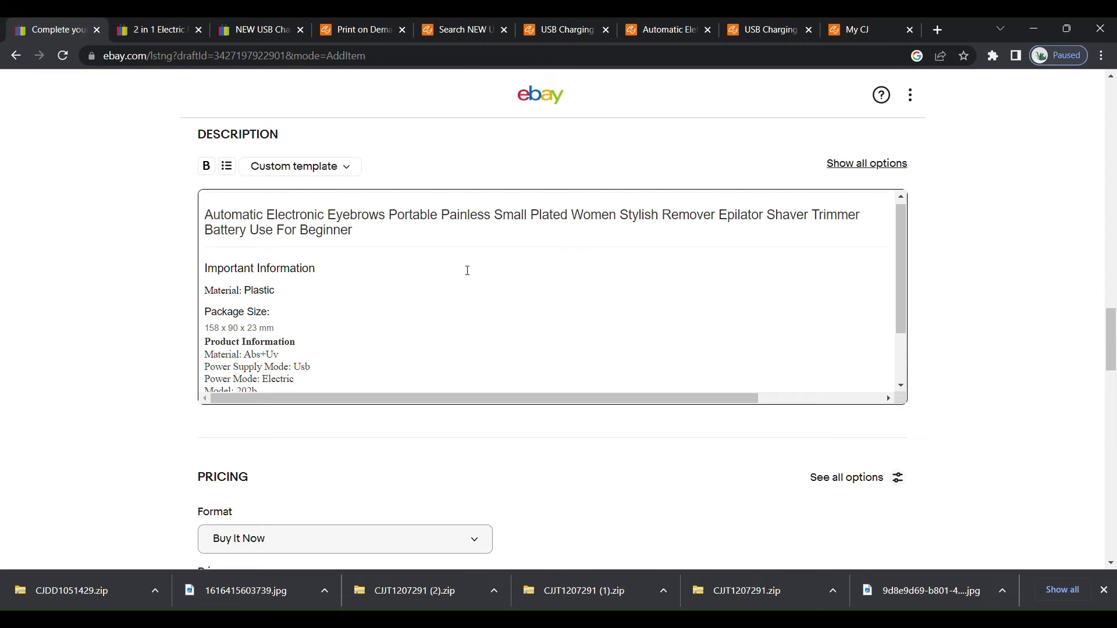
{"action": "triple_click", "coordinate": [382, 239]}
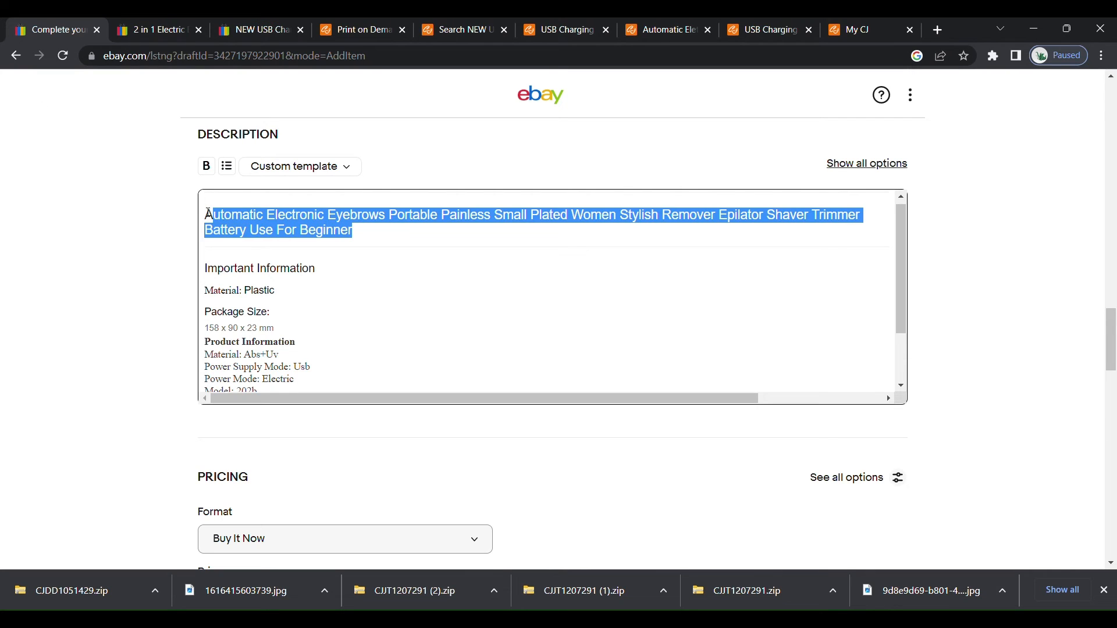
{"action": "left_click", "coordinate": [207, 167]}
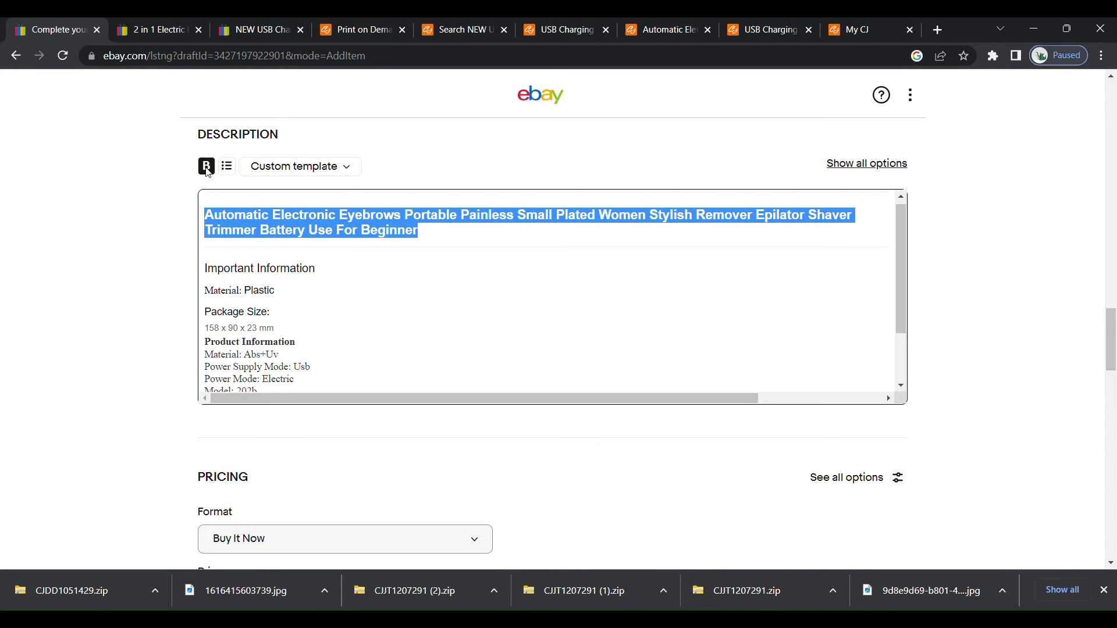
{"action": "left_click", "coordinate": [445, 270]}
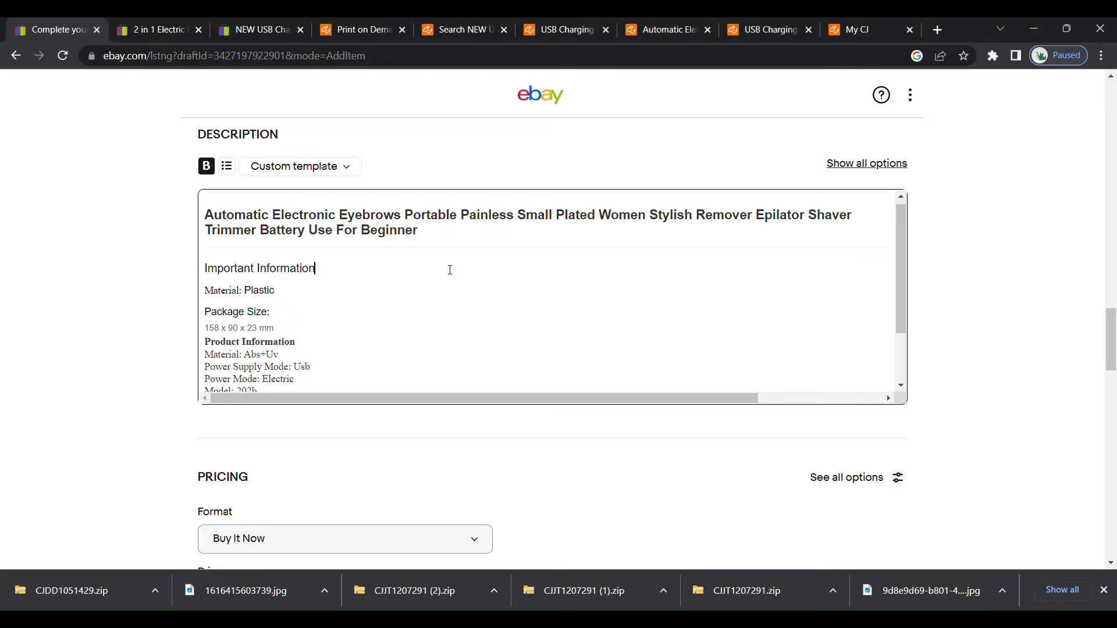
Try formatting the product title in the description as a bulleted item, and remove the bullet again.
{"action": "left_click", "coordinate": [344, 167]}
{"action": "left_click", "coordinate": [415, 161]}
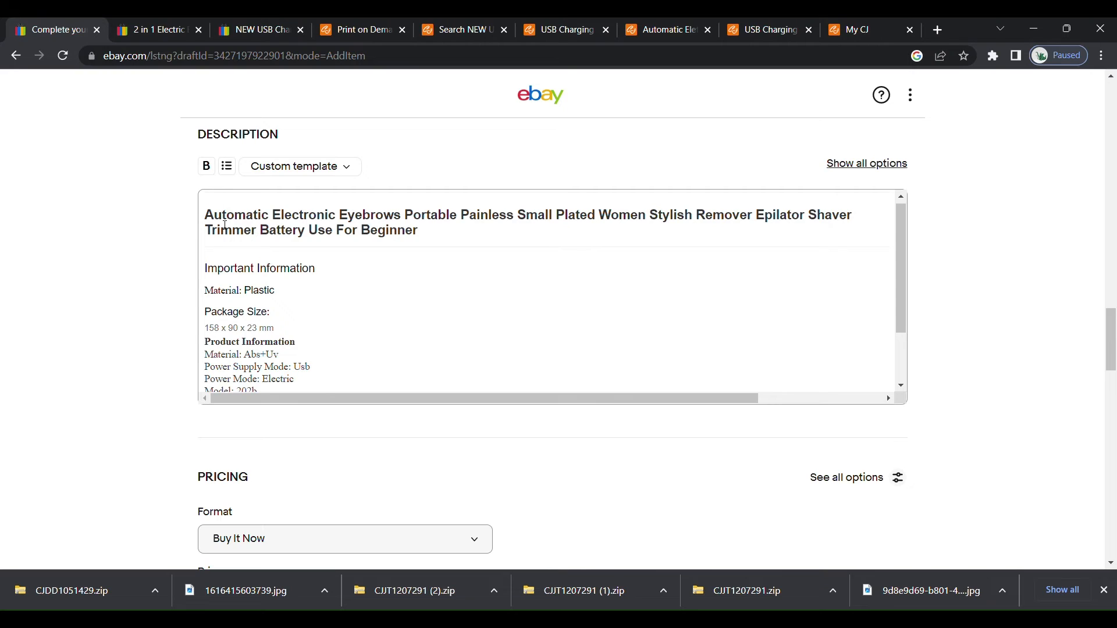
{"action": "left_click", "coordinate": [227, 167]}
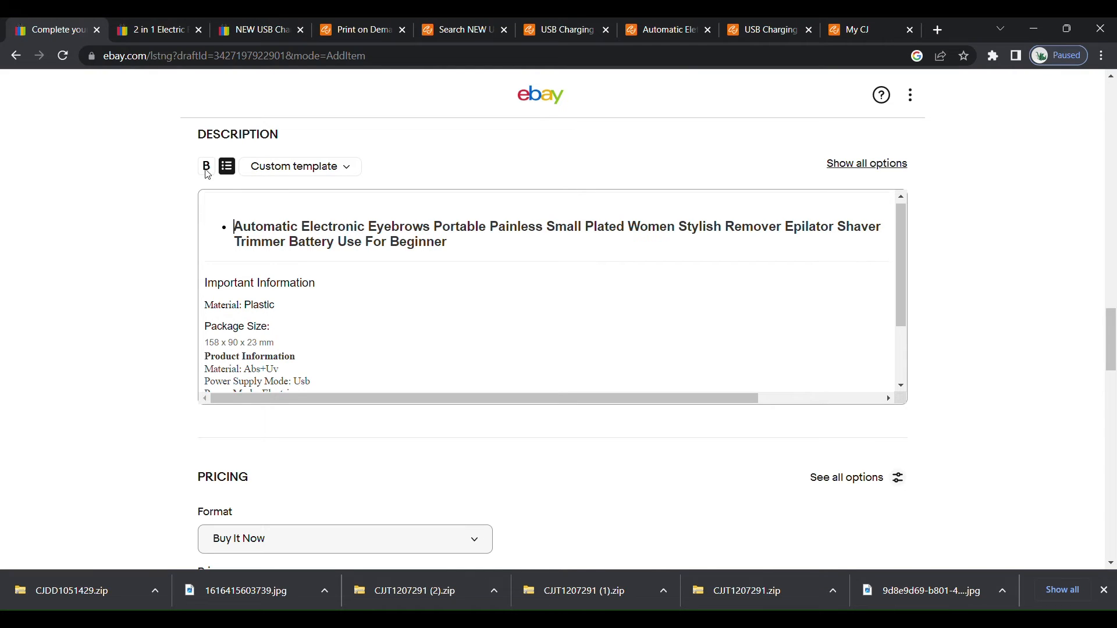
{"action": "left_click", "coordinate": [227, 168]}
{"action": "left_click", "coordinate": [502, 310]}
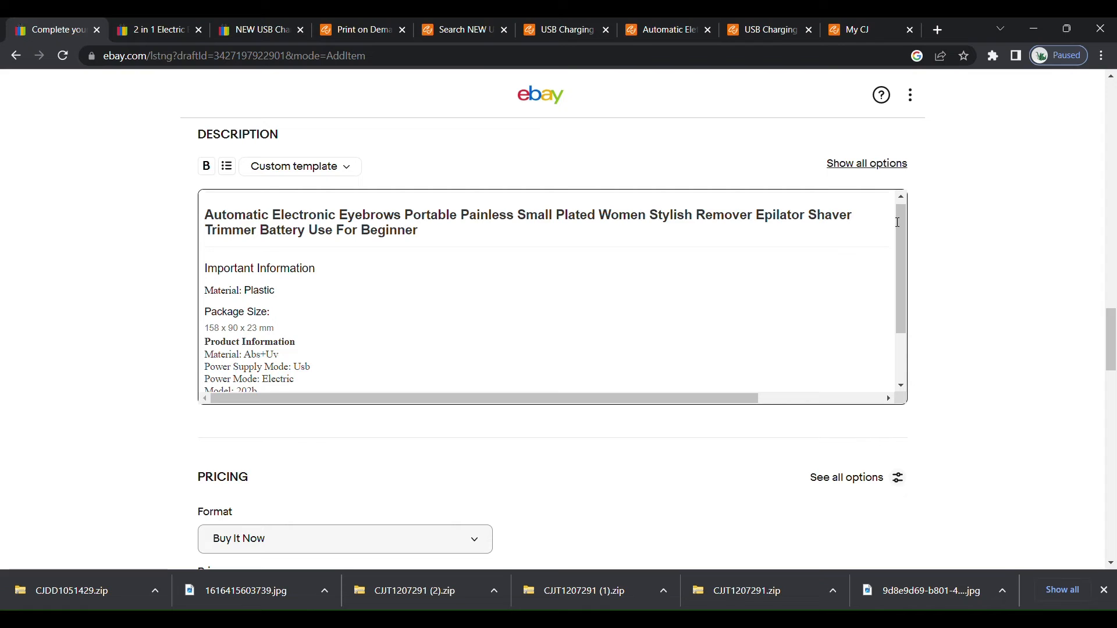
Review the rest of the item description and the format choices available in the pricing section.
{"action": "left_click_drag", "start_coordinate": [901, 220], "coordinate": [896, 267]}
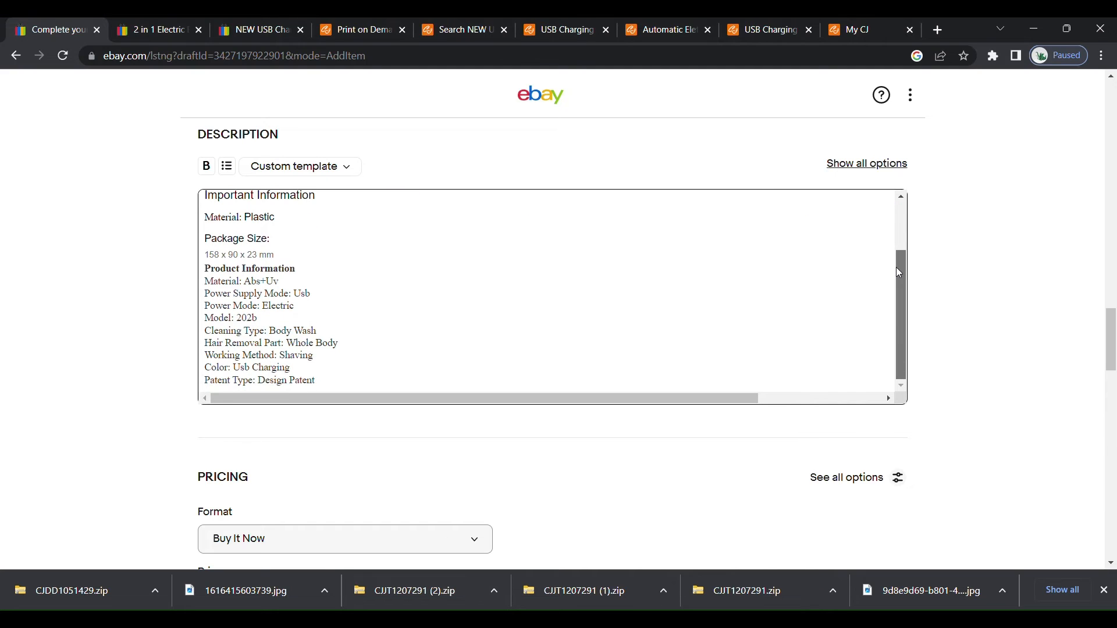
{"action": "left_click_drag", "start_coordinate": [1113, 319], "coordinate": [1114, 355]}
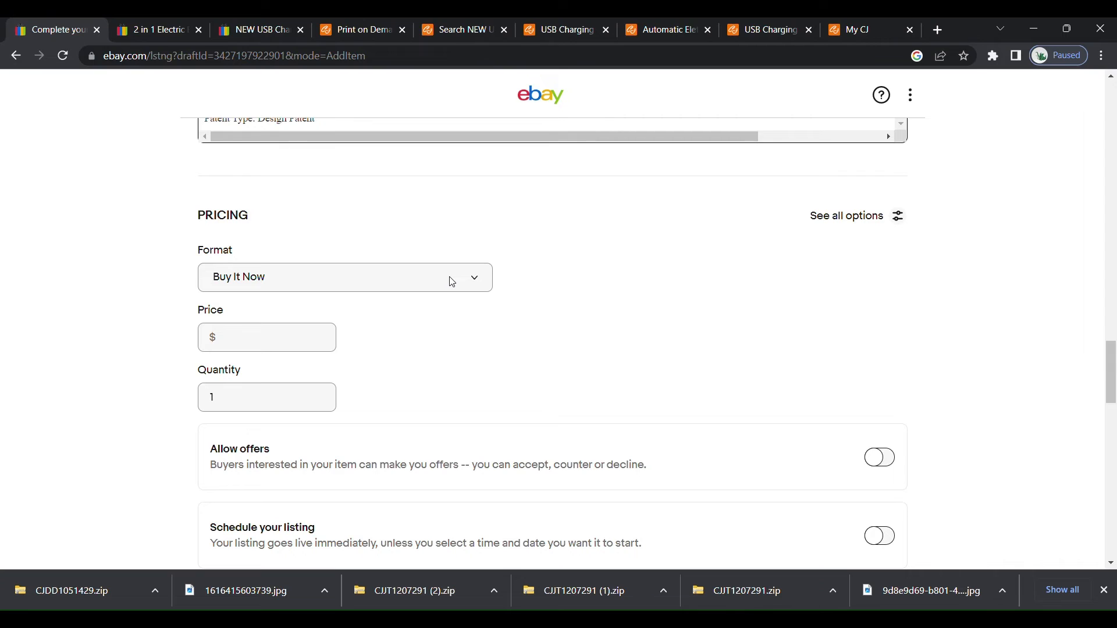
{"action": "left_click", "coordinate": [479, 284]}
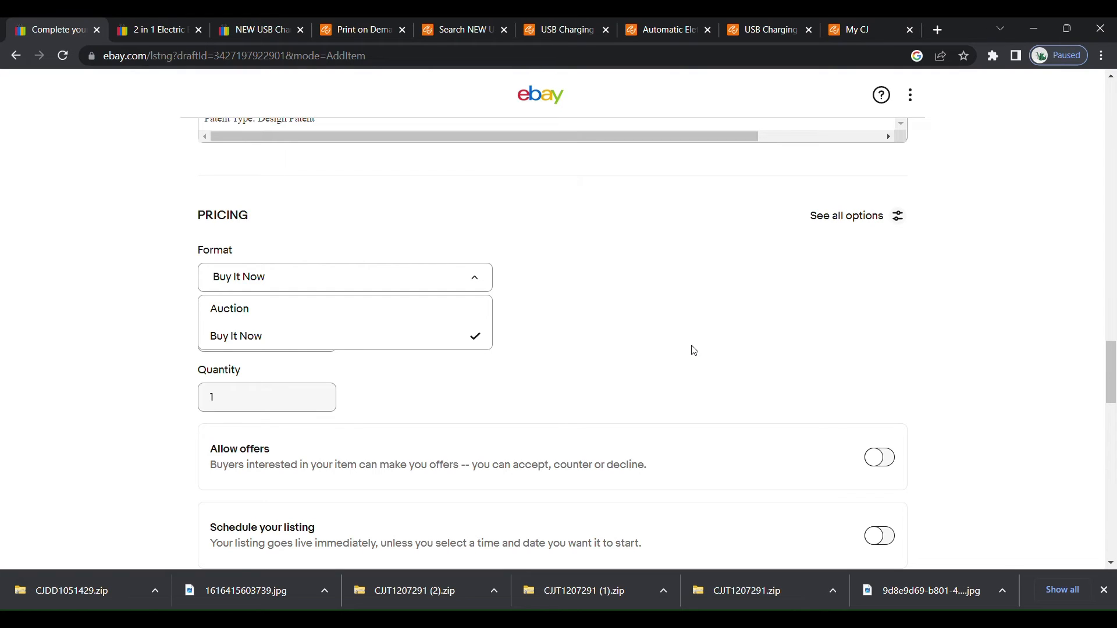
{"action": "left_click", "coordinate": [560, 355]}
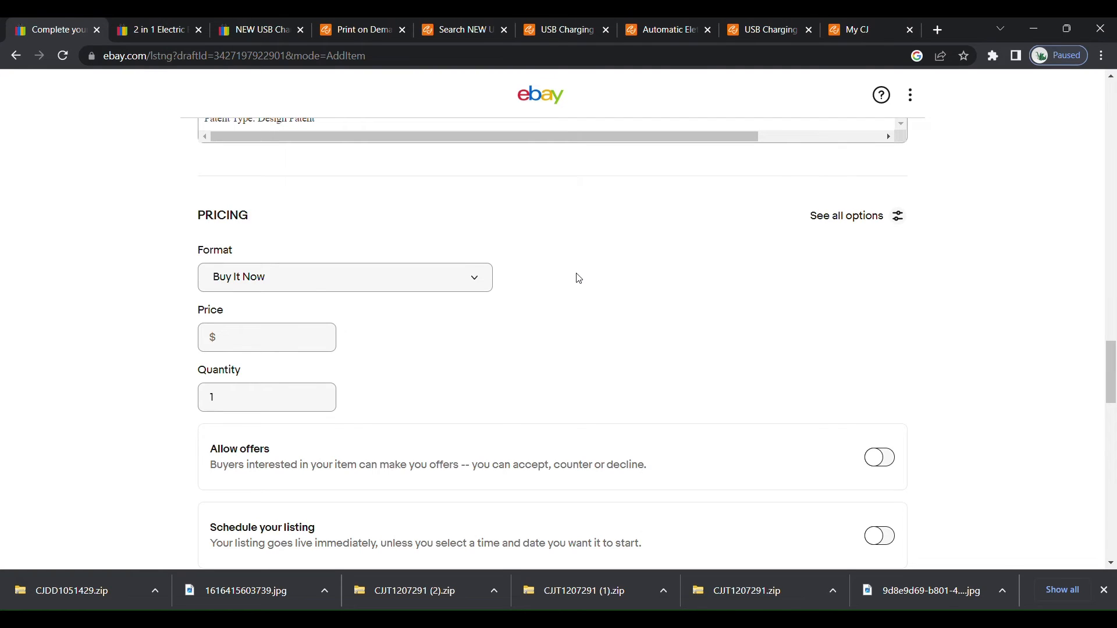
{"action": "left_click", "coordinate": [246, 348]}
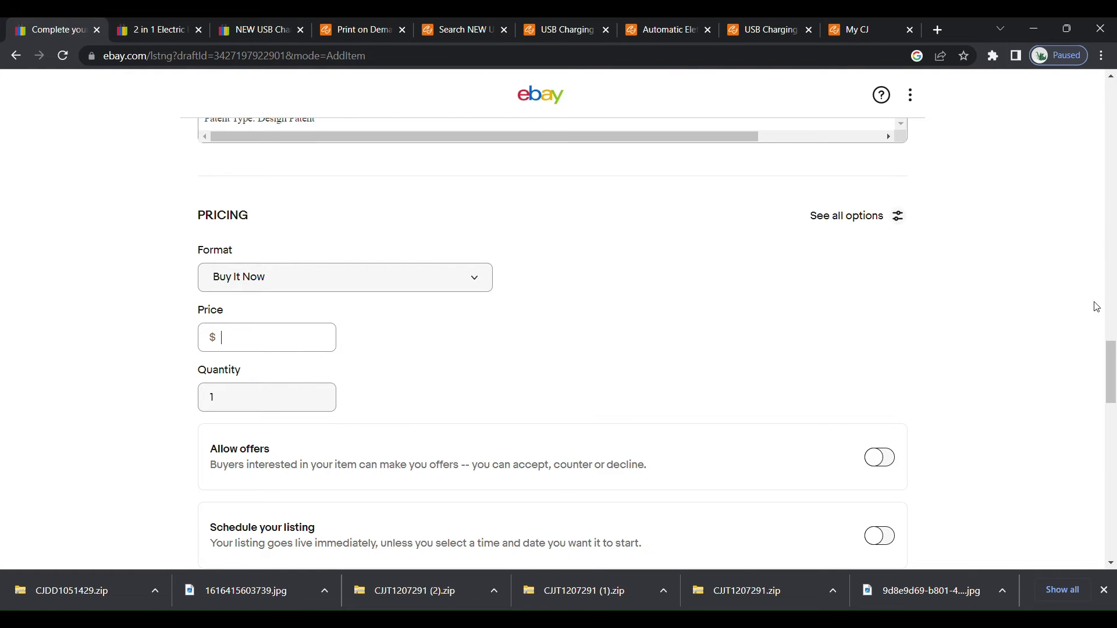
Review the available shipping policies and set the listing's policy to Flat:Economy Shippi(Free)/Flat:Standard Shipp#0.
{"action": "left_click_drag", "start_coordinate": [1113, 368], "coordinate": [1112, 474]}
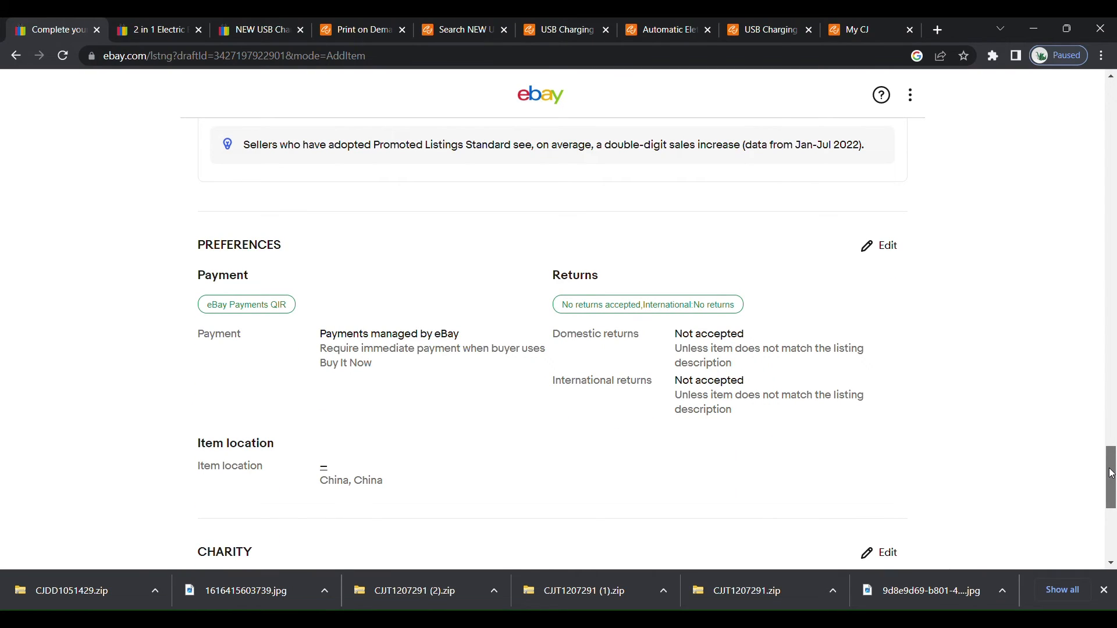
{"action": "mouse_move", "coordinate": [1112, 474]}
{"action": "left_mouse_down"}
{"action": "mouse_move", "coordinate": [1112, 497]}
{"action": "mouse_move", "coordinate": [1114, 474]}
{"action": "left_mouse_up"}
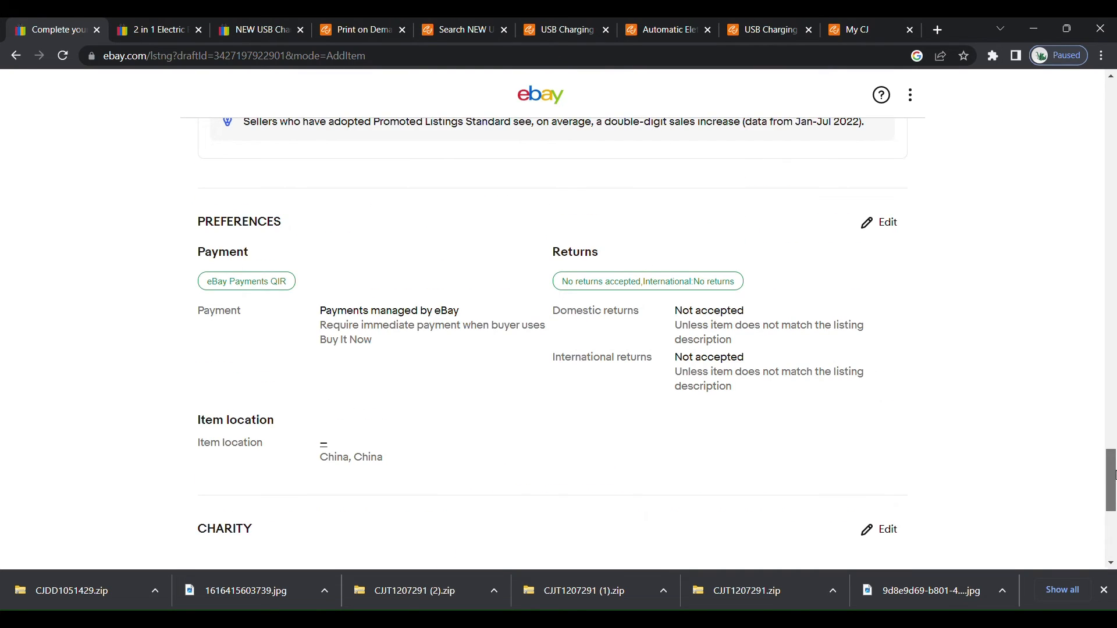
{"action": "left_click_drag", "start_coordinate": [1114, 474], "coordinate": [1114, 413]}
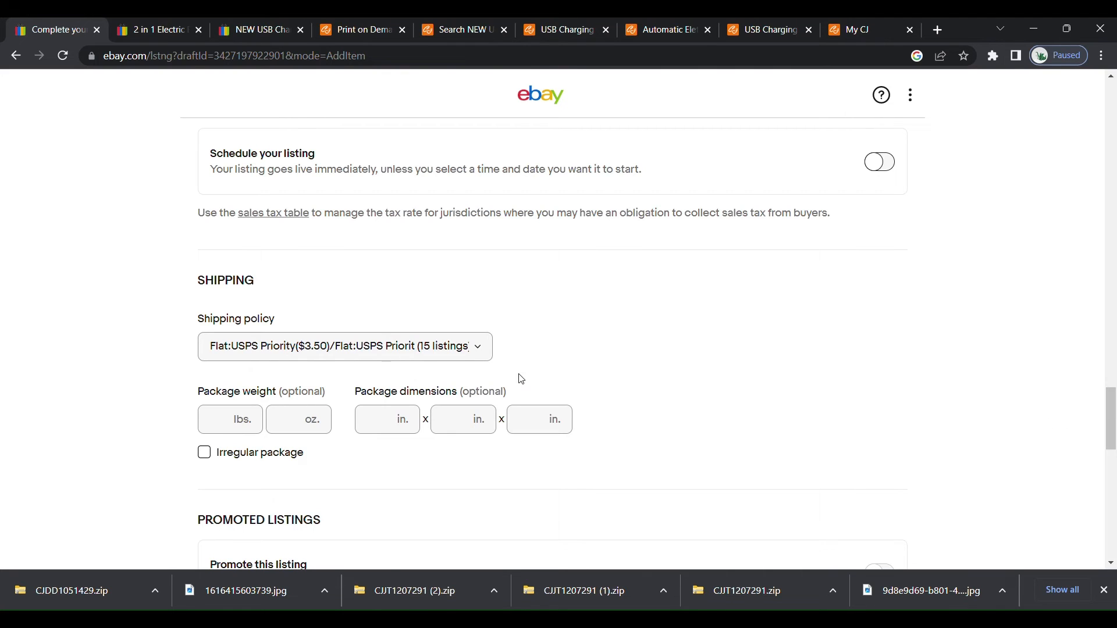
{"action": "left_click", "coordinate": [482, 356]}
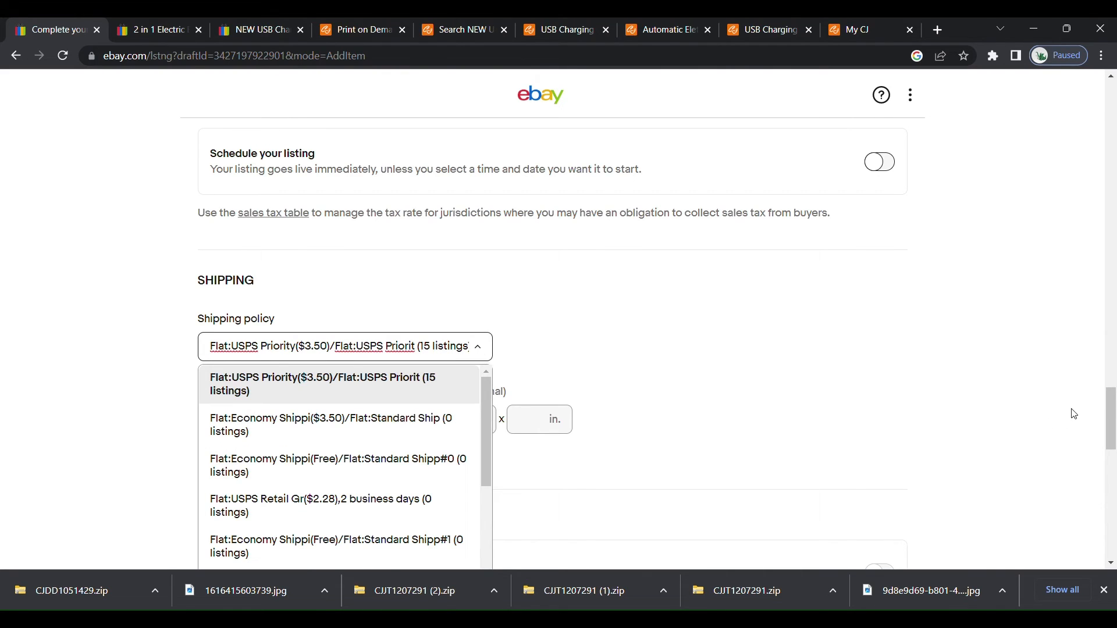
{"action": "left_click_drag", "start_coordinate": [1114, 397], "coordinate": [1114, 423]}
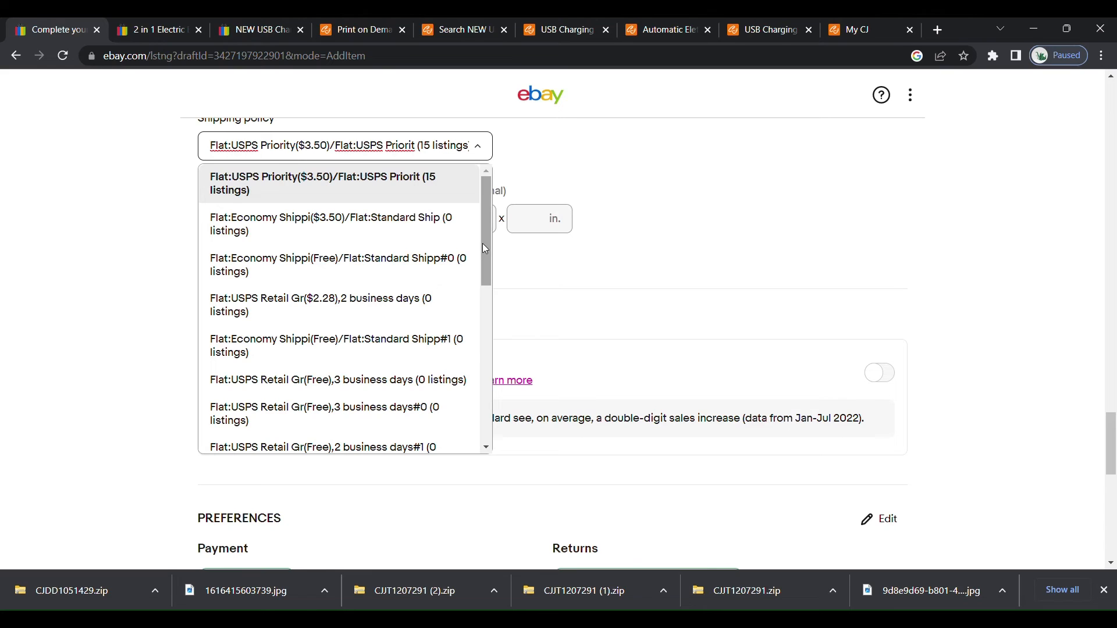
{"action": "left_click_drag", "start_coordinate": [486, 241], "coordinate": [483, 412]}
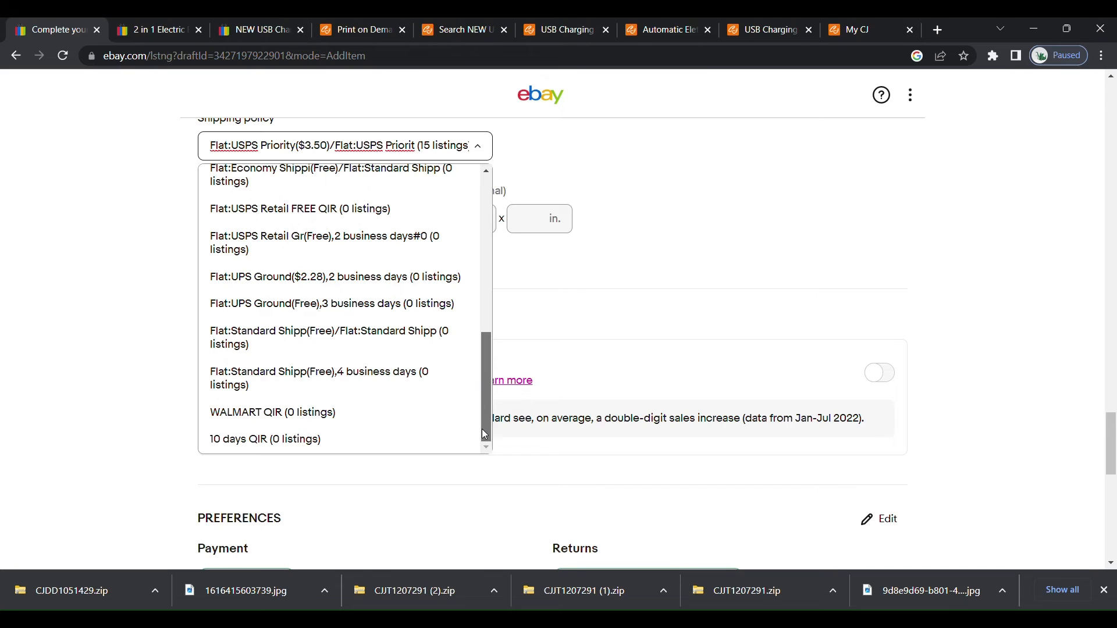
{"action": "scroll", "coordinate": [482, 429], "scroll_direction": "up", "scroll_amount": 3}
{"action": "left_click_drag", "start_coordinate": [496, 369], "coordinate": [497, 347]}
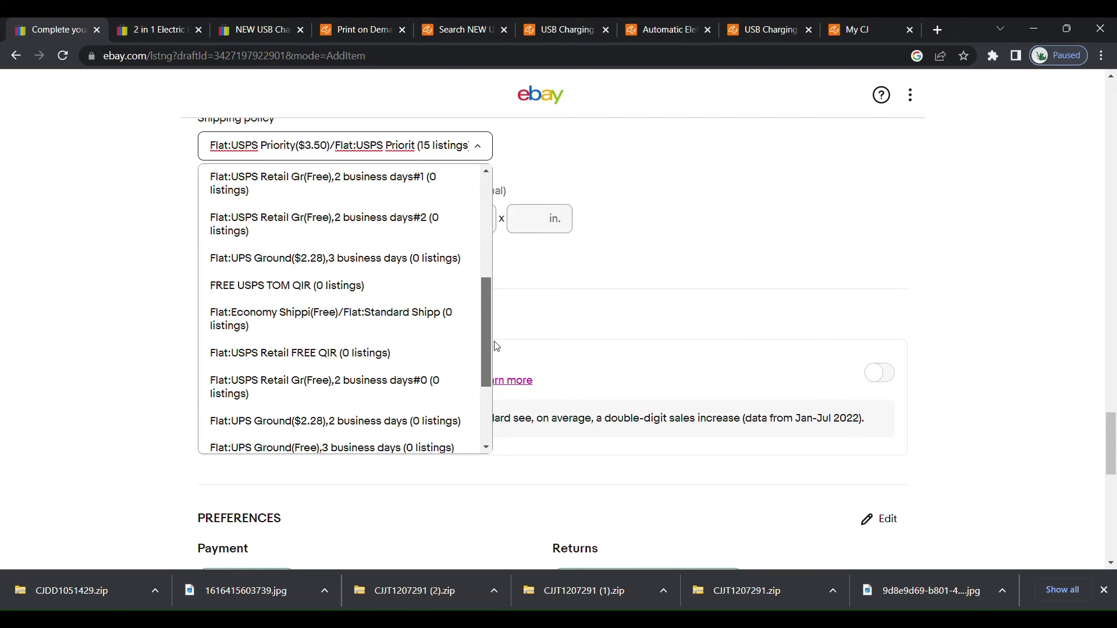
{"action": "left_click_drag", "start_coordinate": [498, 347], "coordinate": [497, 345]}
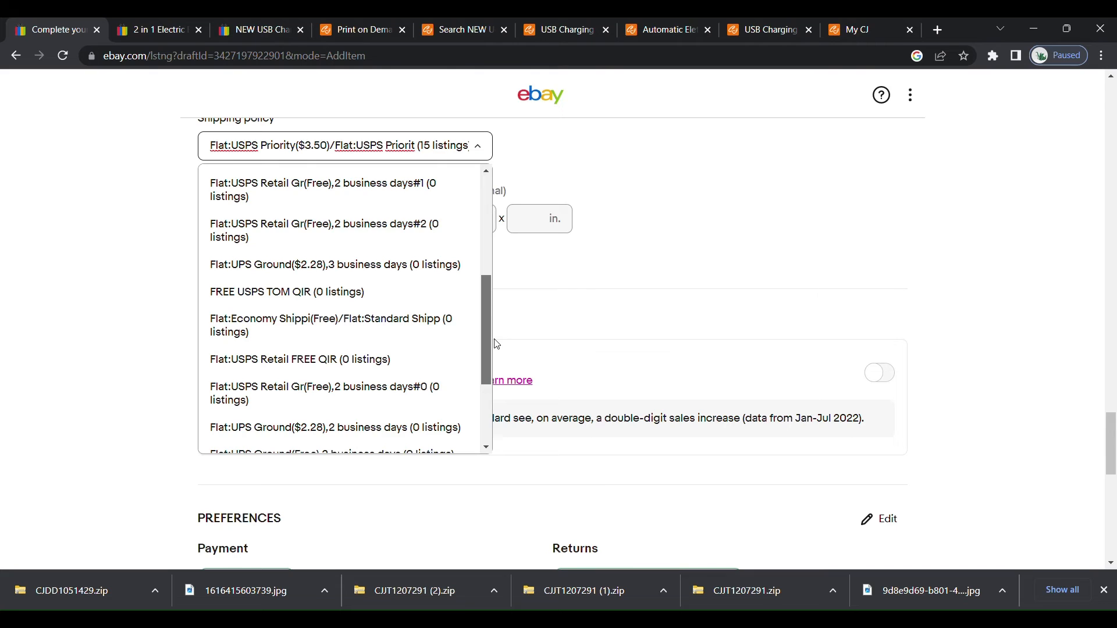
{"action": "left_click_drag", "start_coordinate": [497, 344], "coordinate": [499, 303]}
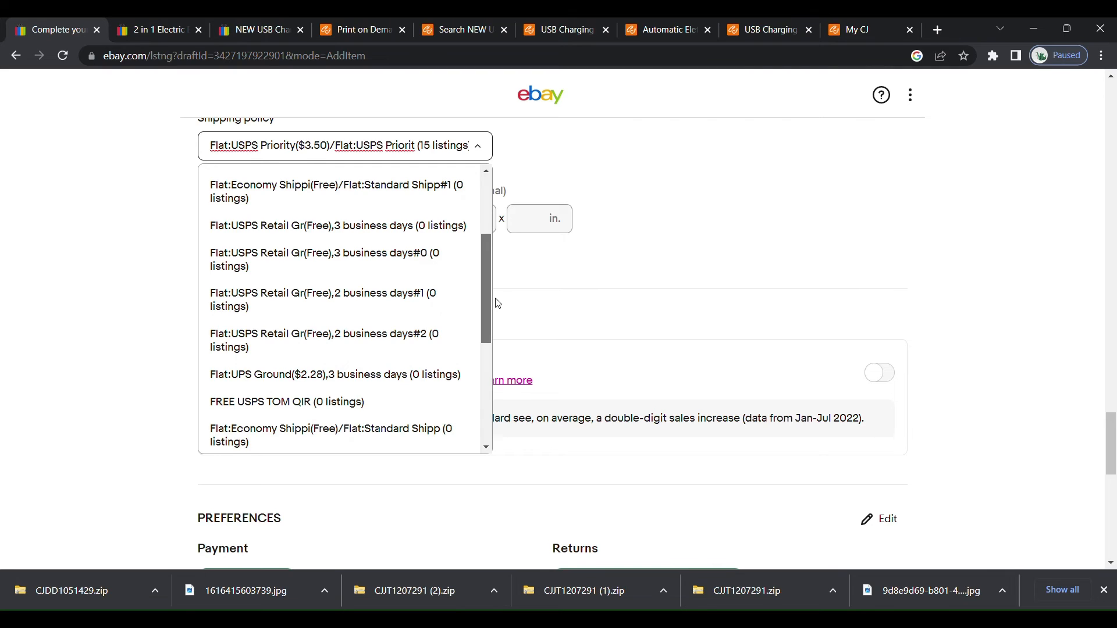
{"action": "left_click_drag", "start_coordinate": [498, 303], "coordinate": [502, 282]}
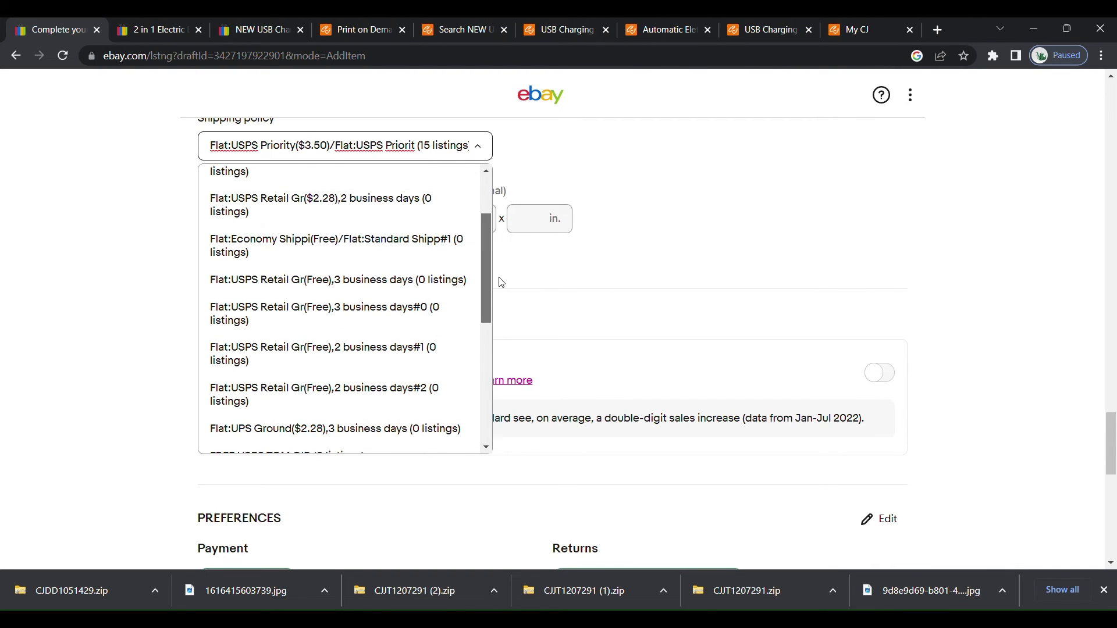
{"action": "left_click_drag", "start_coordinate": [501, 283], "coordinate": [503, 205]}
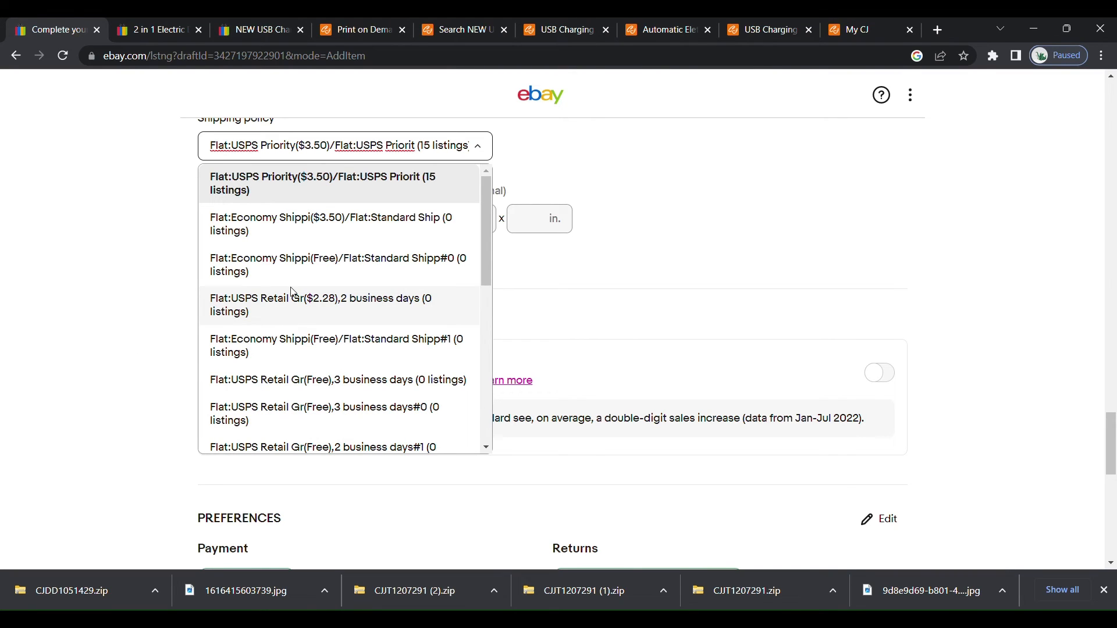
{"action": "left_click", "coordinate": [333, 266]}
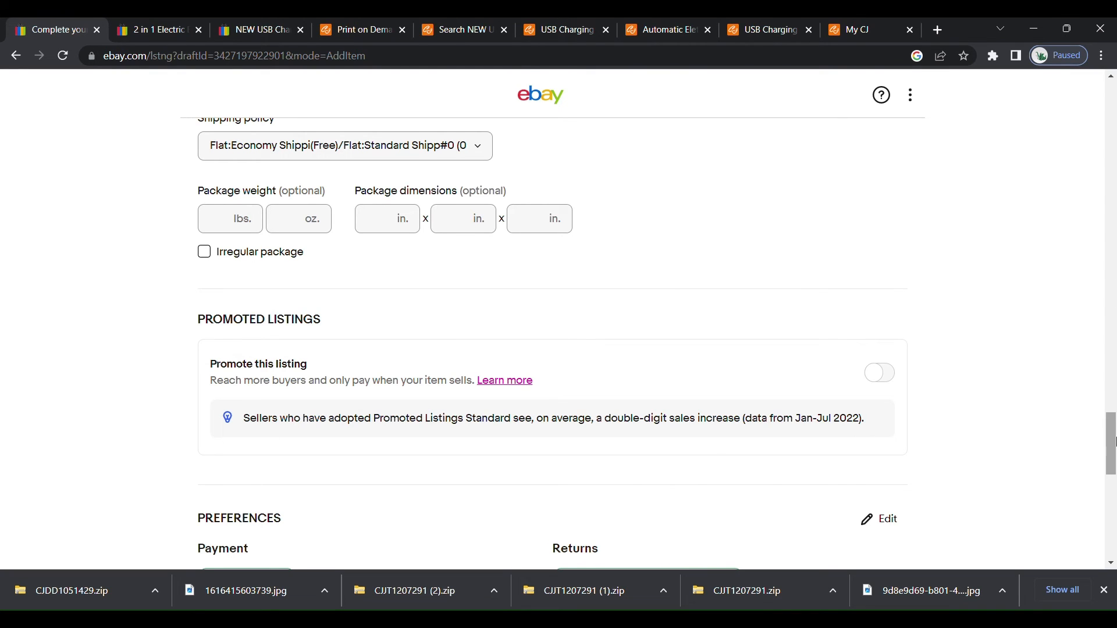
Set the listing's Buy It Now price to $19.76.
{"action": "left_click_drag", "start_coordinate": [1112, 443], "coordinate": [1113, 361]}
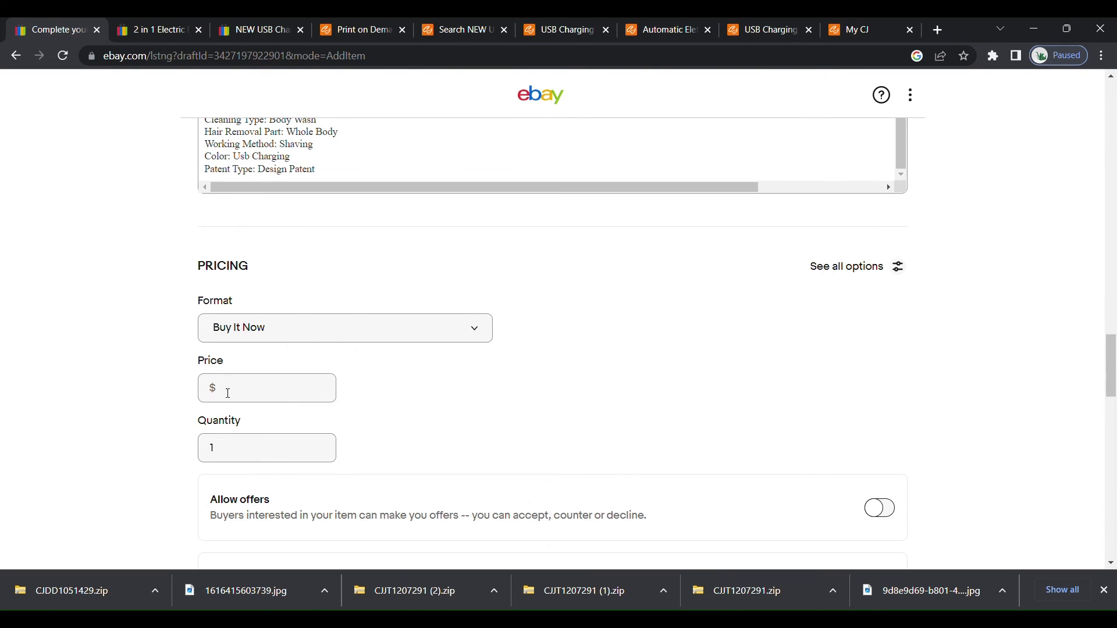
{"action": "left_click", "coordinate": [229, 394]}
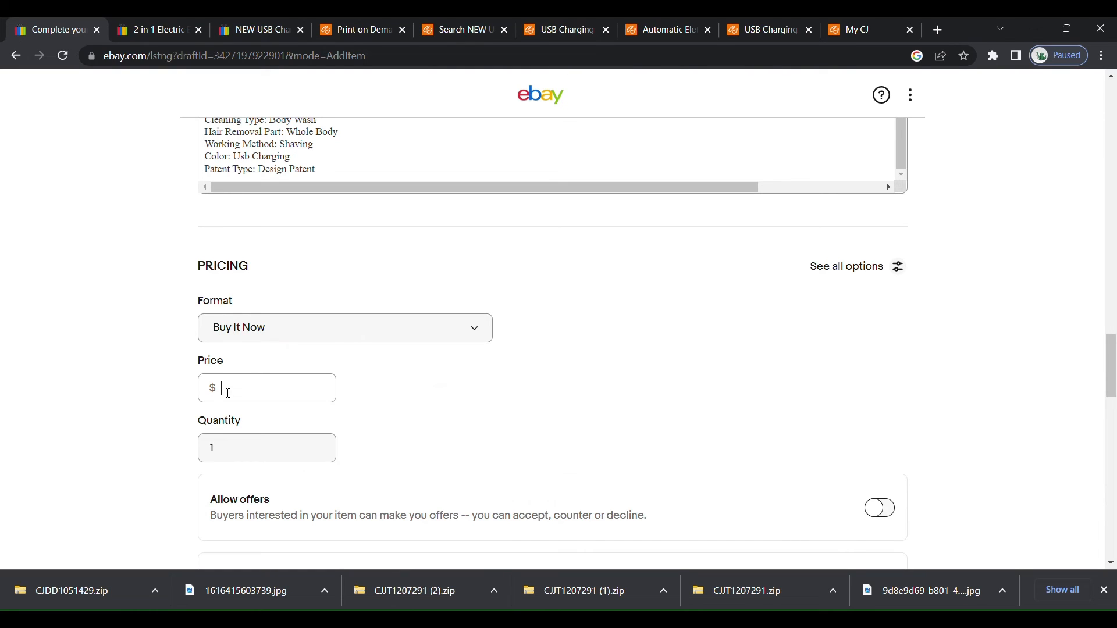
{"action": "type", "text": "1"}
{"action": "type", "text": "9"}
{"action": "type", "text": ".21"}
{"action": "key", "text": "BackSpace"}
{"action": "key", "text": "BackSpace"}
{"action": "key", "text": "BackSpace"}
{"action": "type", "text": ".76"}
{"action": "left_click", "coordinate": [235, 460]}
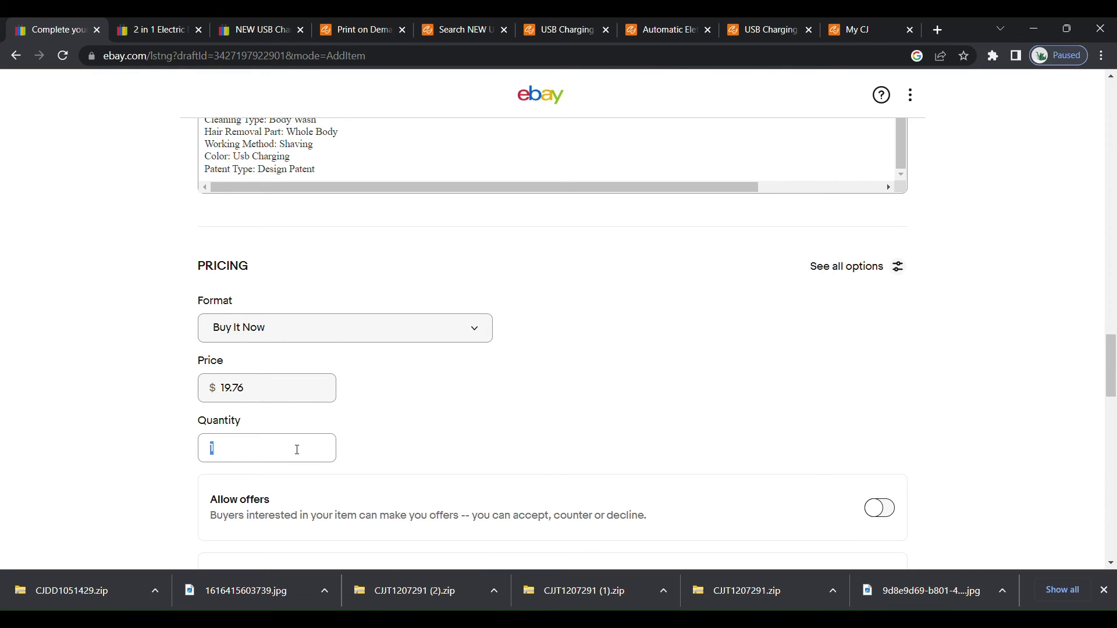
{"action": "left_click", "coordinate": [297, 450]}
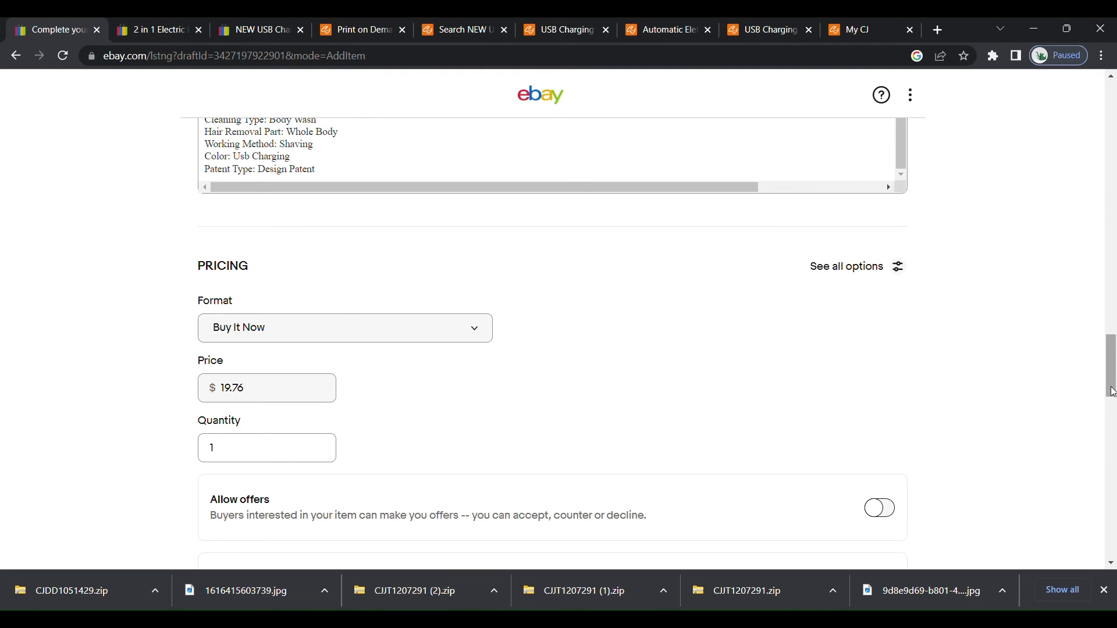
Review the listing's payment, item location and return preferences, including the available return policies.
{"action": "left_click_drag", "start_coordinate": [1113, 392], "coordinate": [1113, 429]}
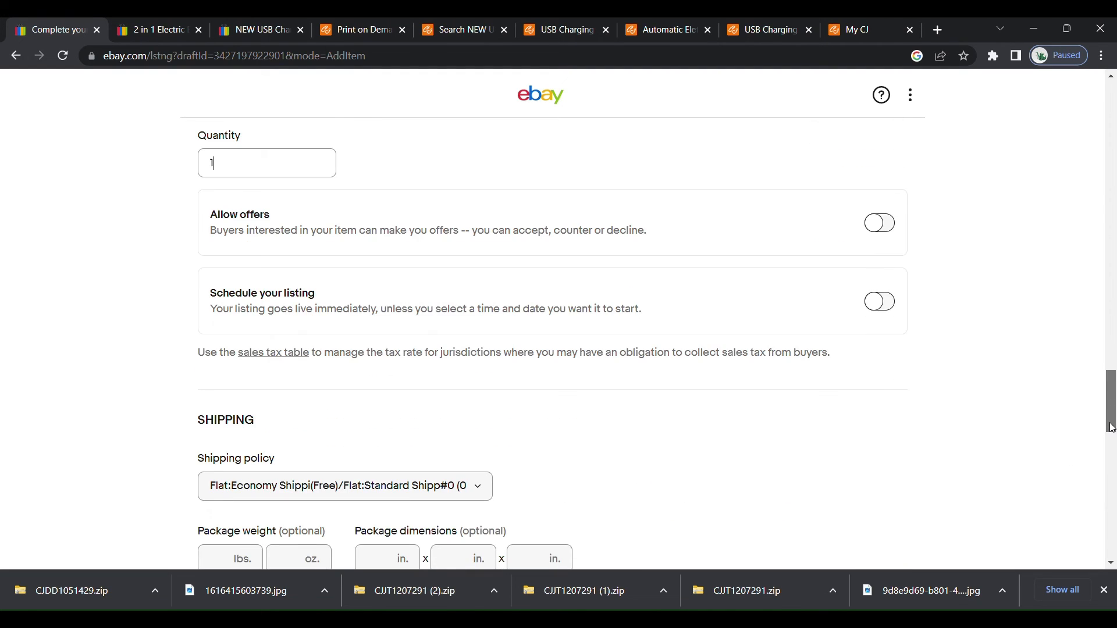
{"action": "left_click_drag", "start_coordinate": [1113, 429], "coordinate": [1109, 514]}
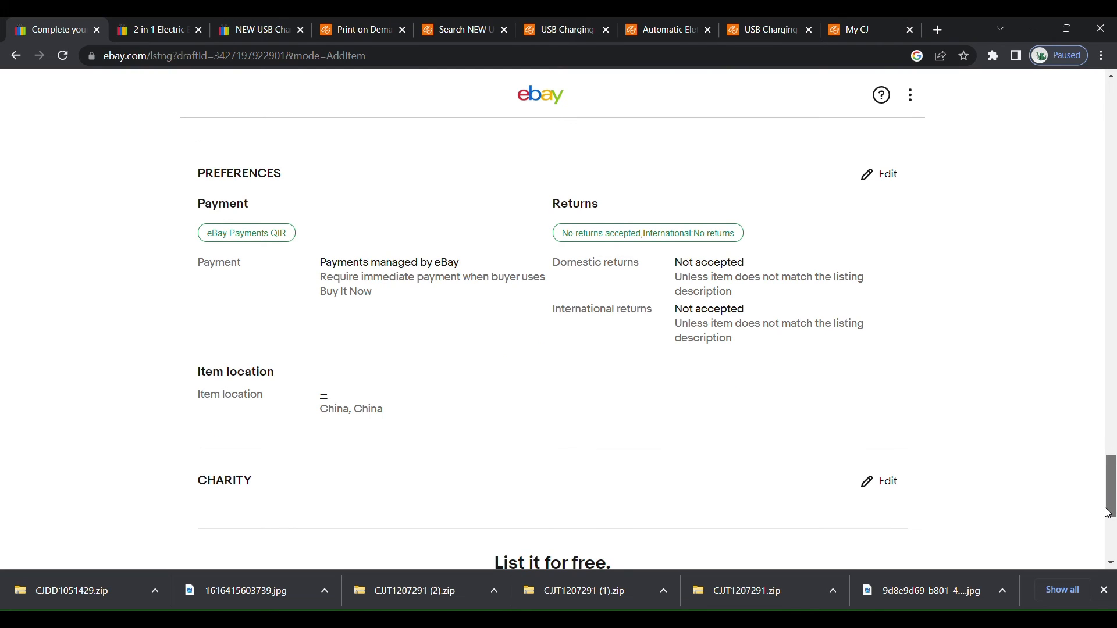
{"action": "left_click", "coordinate": [883, 178]}
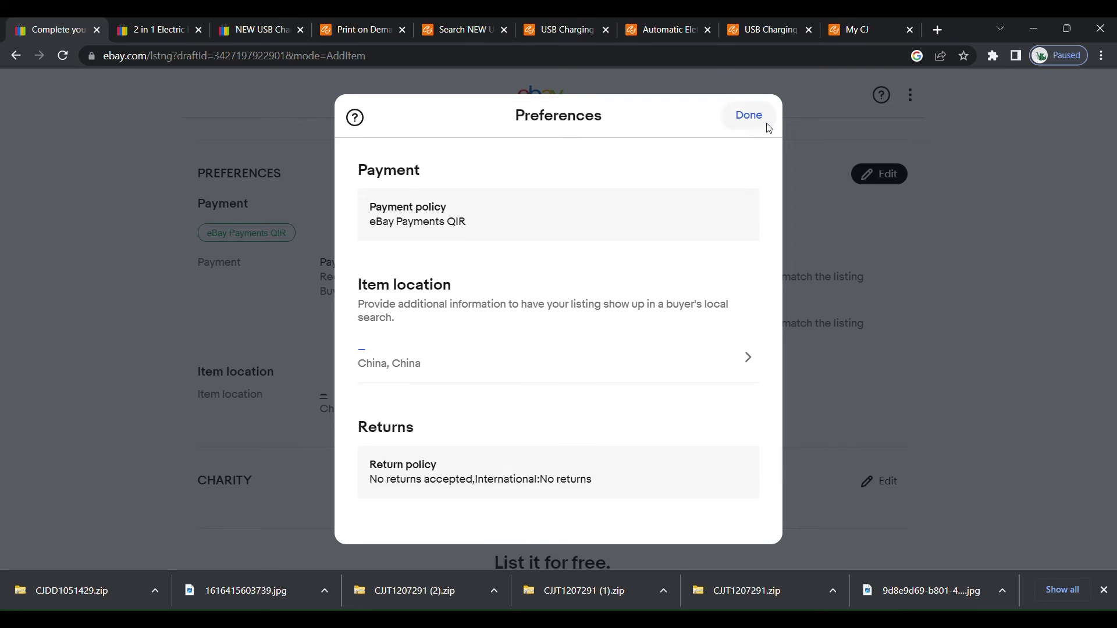
{"action": "left_click", "coordinate": [746, 117]}
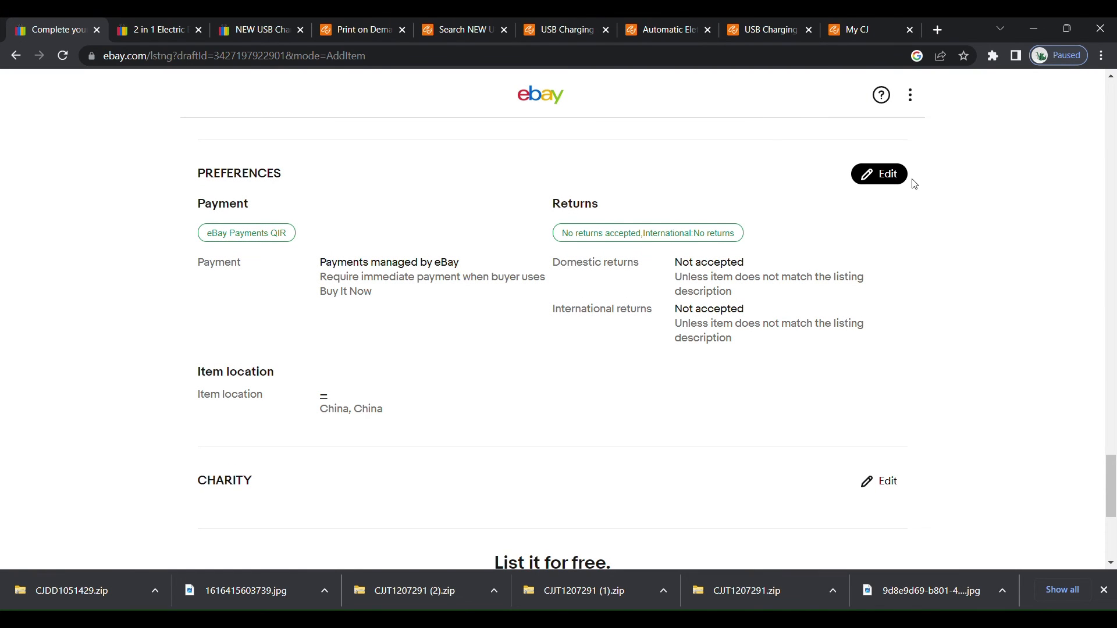
{"action": "left_click", "coordinate": [890, 179]}
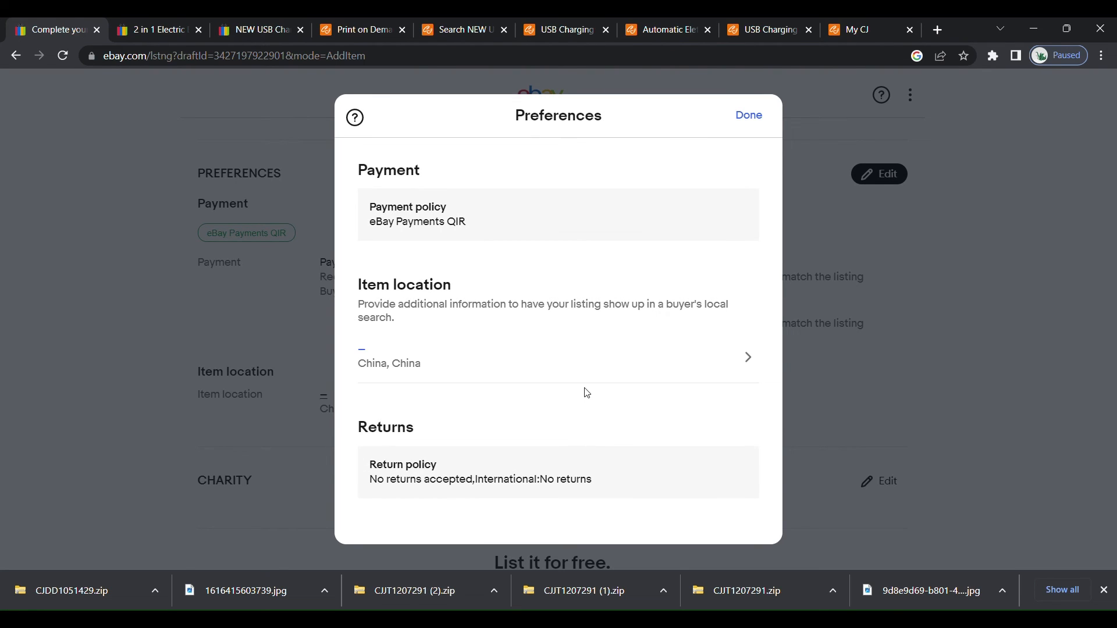
{"action": "left_click", "coordinate": [402, 478]}
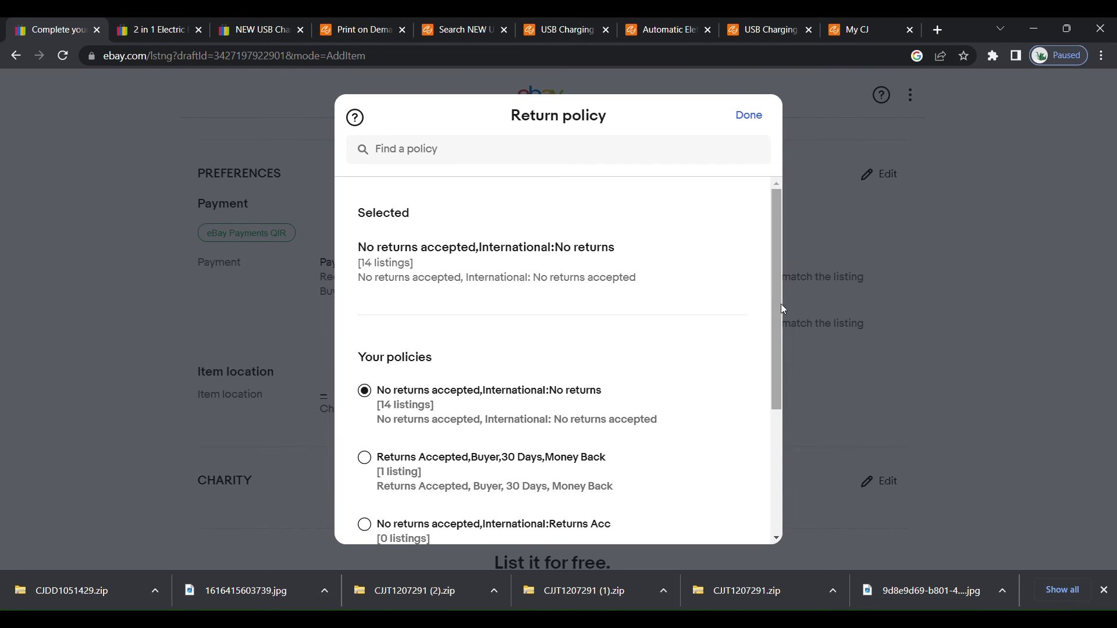
{"action": "left_click", "coordinate": [784, 288]}
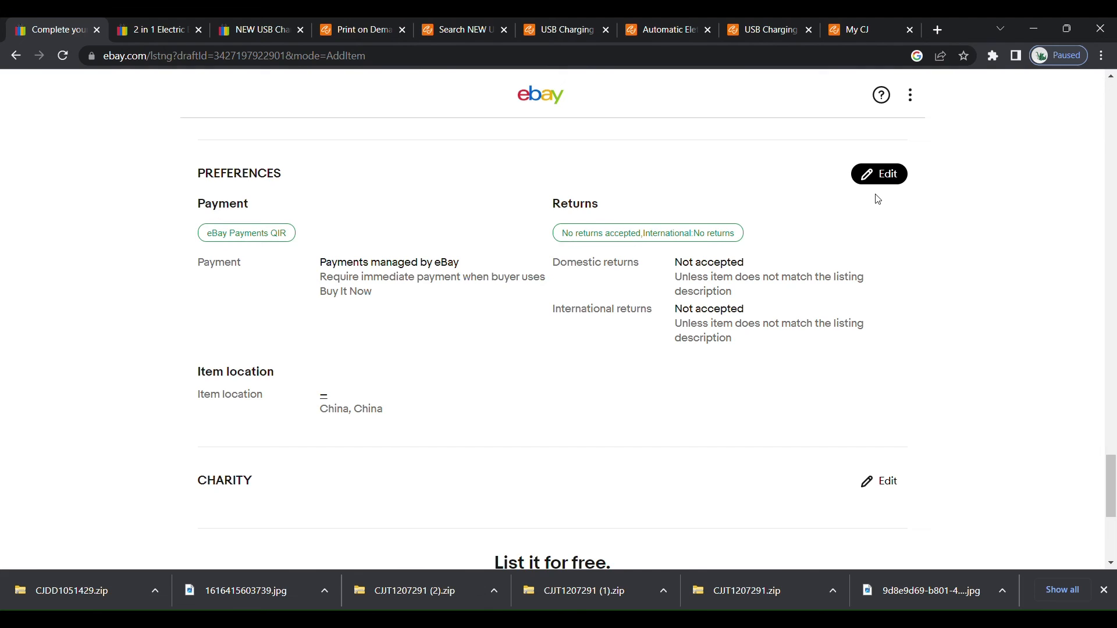
Check the country and city settings of the item location in the listing's preferences.
{"action": "left_click", "coordinate": [879, 174]}
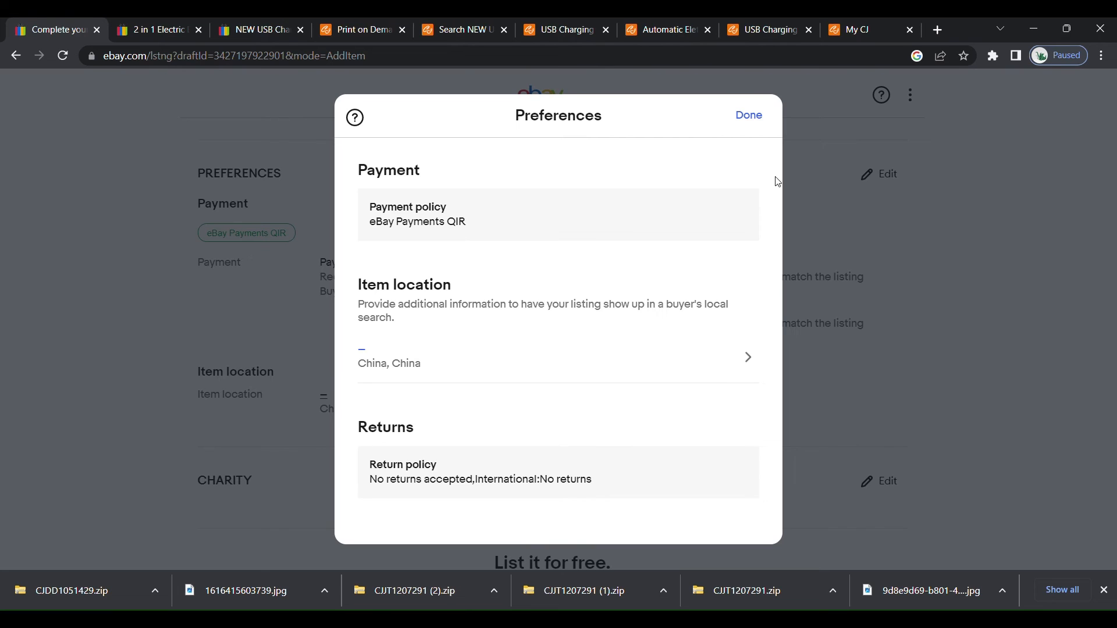
{"action": "left_click", "coordinate": [749, 357]}
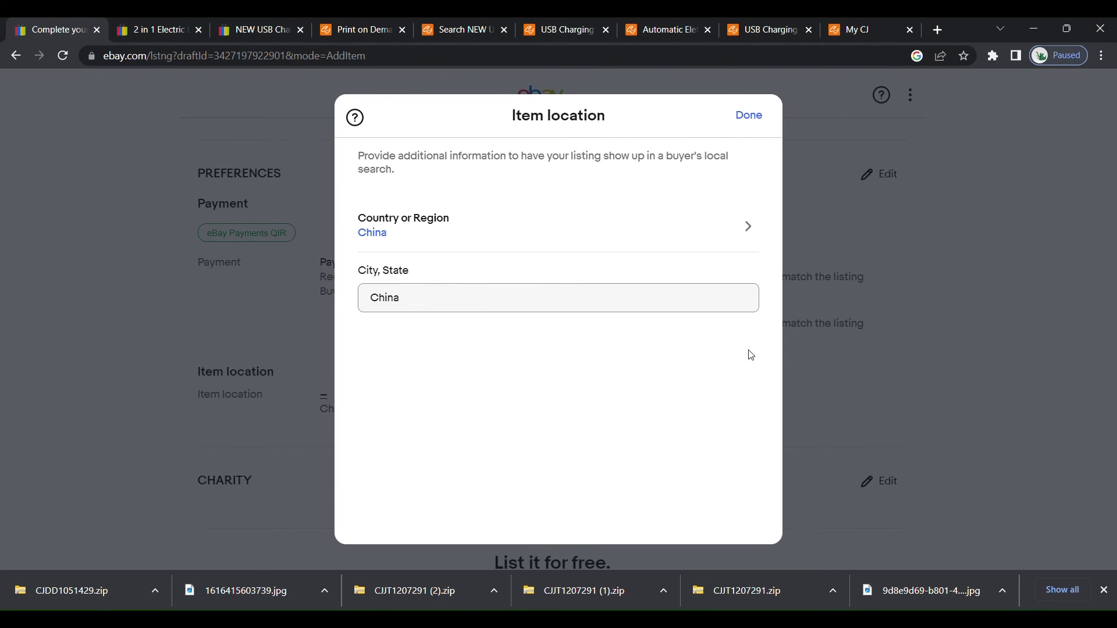
{"action": "left_click", "coordinate": [756, 119]}
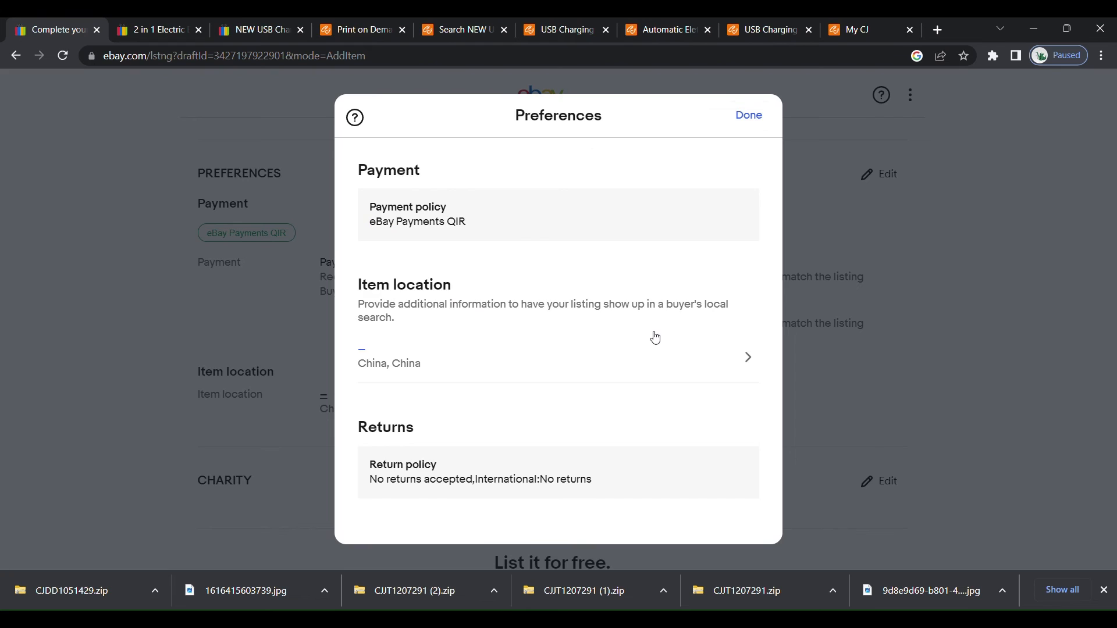
Set the listing's return policy to Returns Accepted,Buyer,30 Days,Money Back and save the preferences.
{"action": "left_click", "coordinate": [398, 482]}
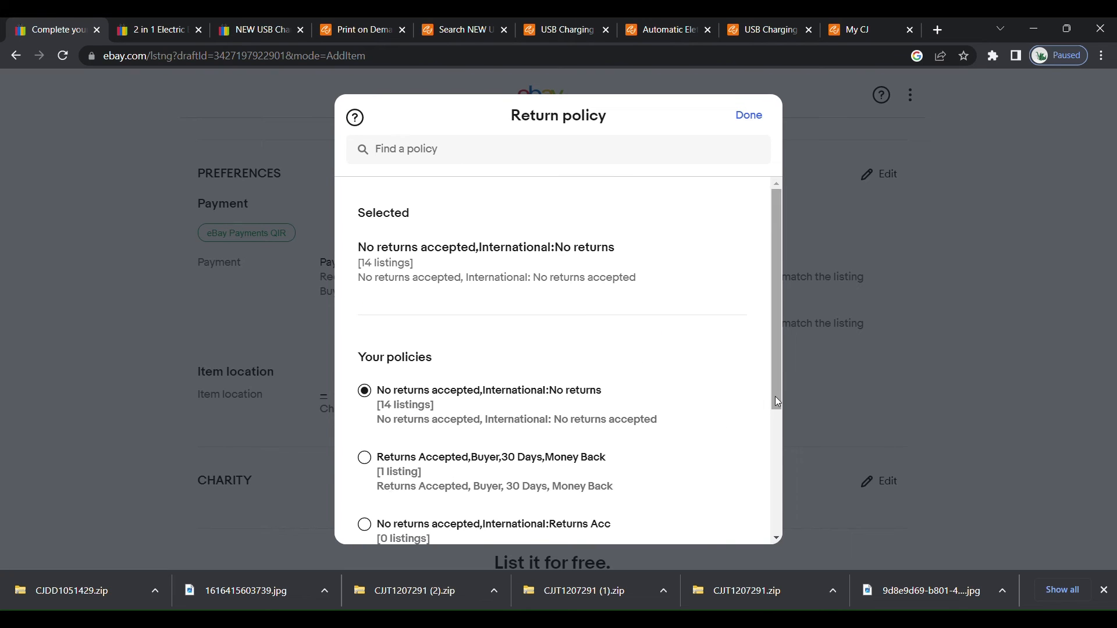
{"action": "left_click_drag", "start_coordinate": [777, 398], "coordinate": [771, 499]}
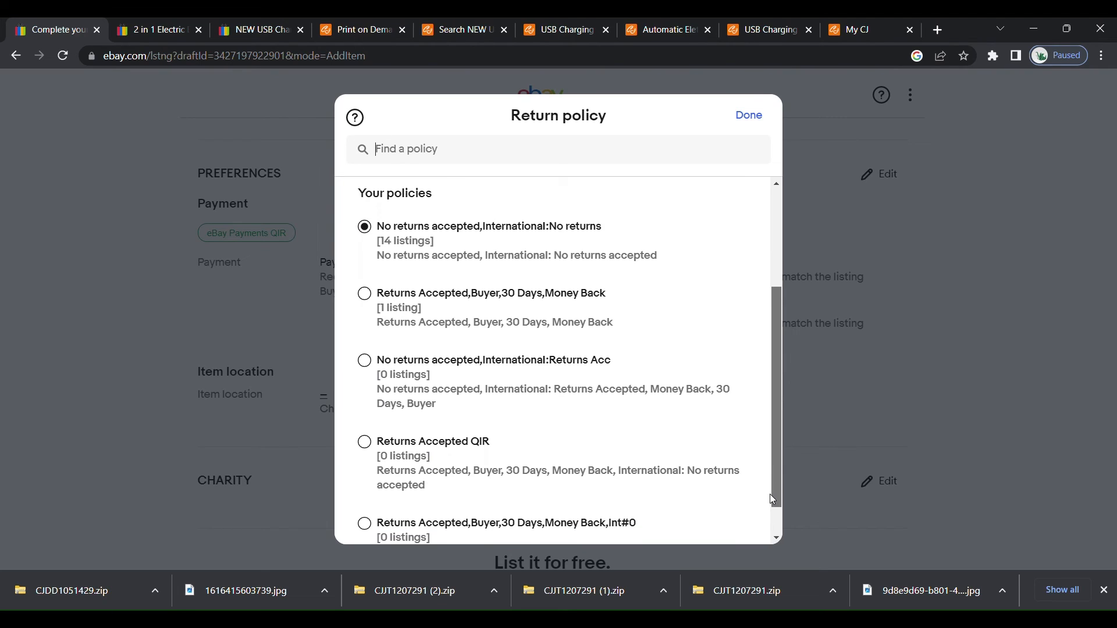
{"action": "left_click_drag", "start_coordinate": [769, 494], "coordinate": [768, 522]}
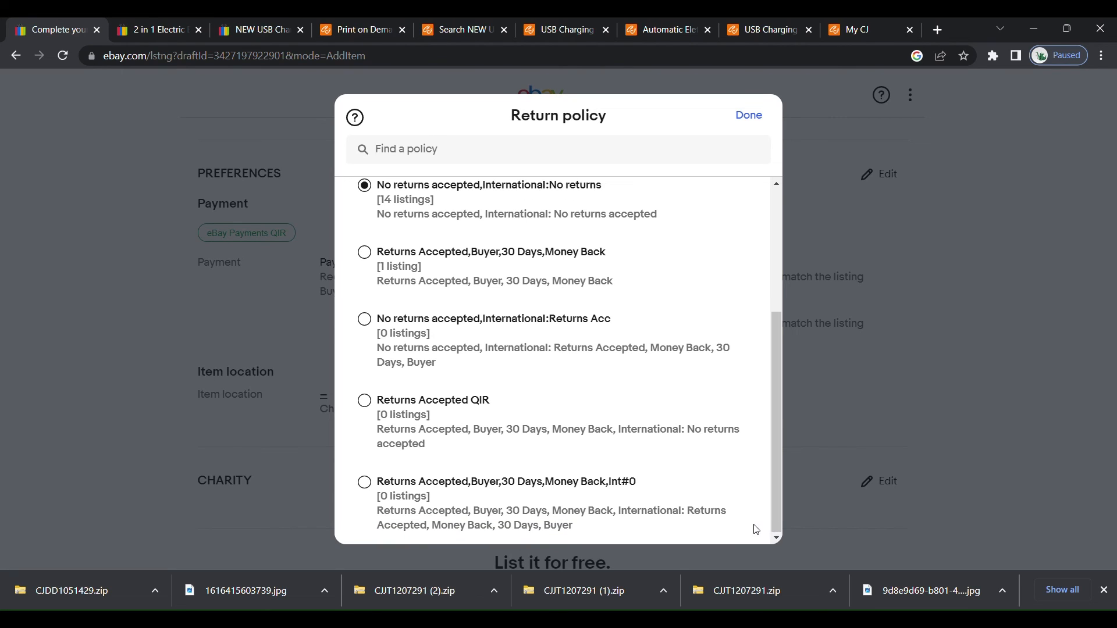
{"action": "left_click", "coordinate": [365, 255]}
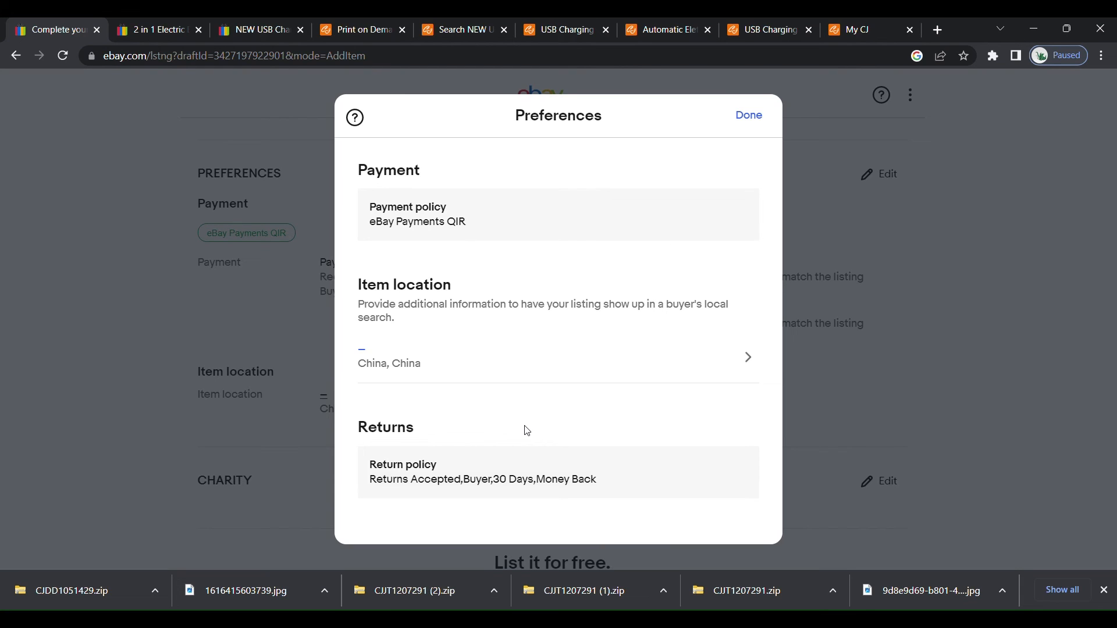
{"action": "left_click", "coordinate": [749, 116]}
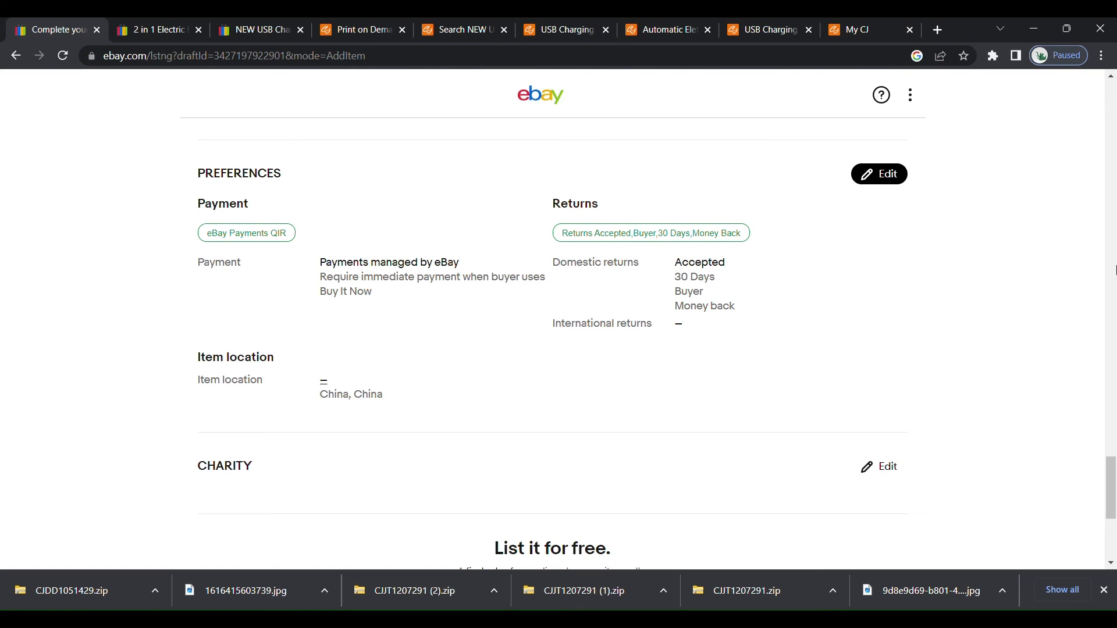
Change the listing's first item category to Health & Beauty > Shaving & Hair Removal > Electric Shaving & Hair Removal > Epilators & Electrolysis.
{"action": "left_click_drag", "start_coordinate": [1115, 489], "coordinate": [1114, 202]}
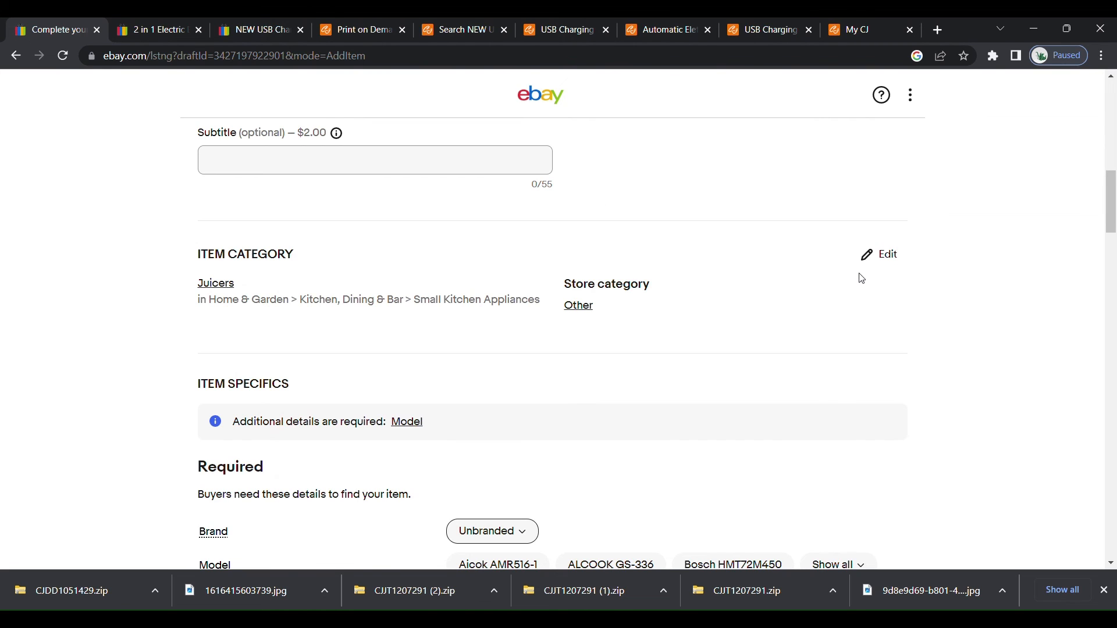
{"action": "left_click", "coordinate": [884, 259]}
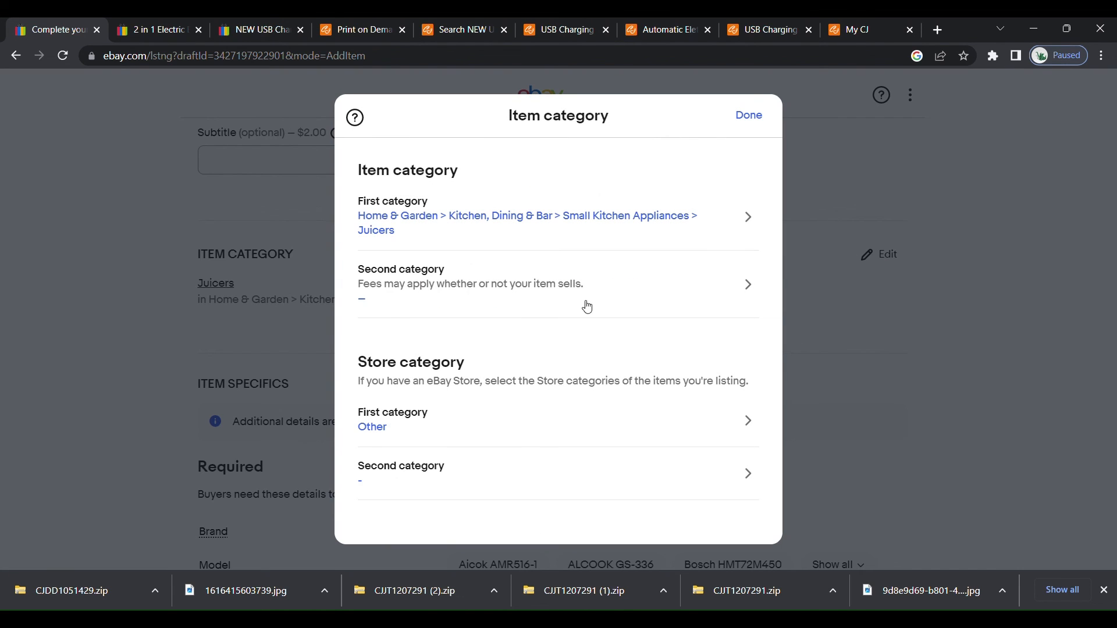
{"action": "left_click", "coordinate": [751, 225]}
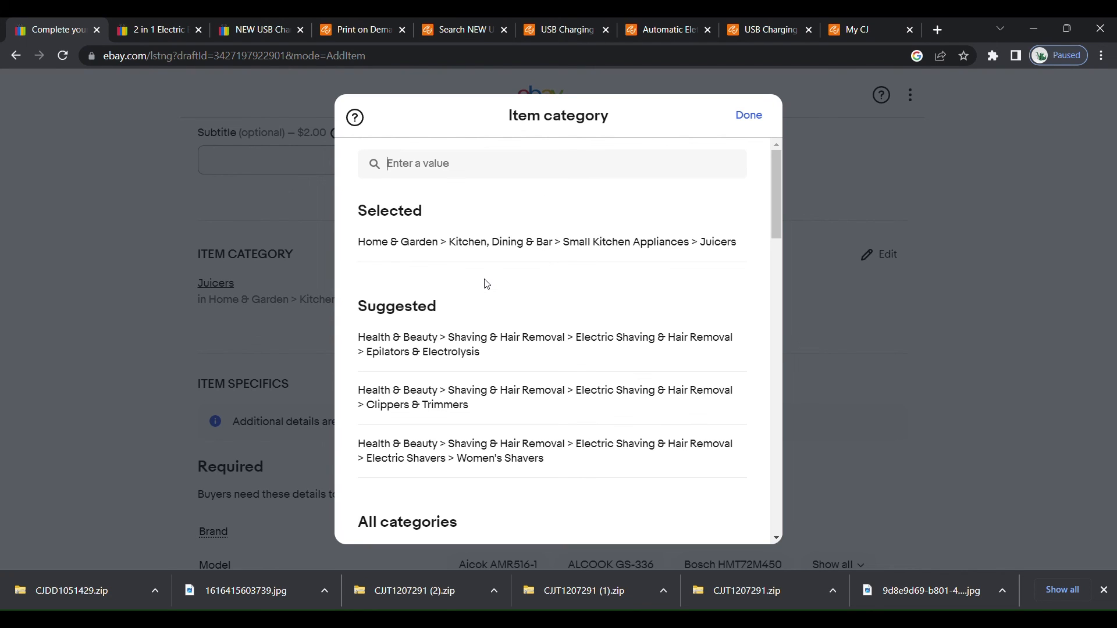
{"action": "key", "text": "ctrl+v"}
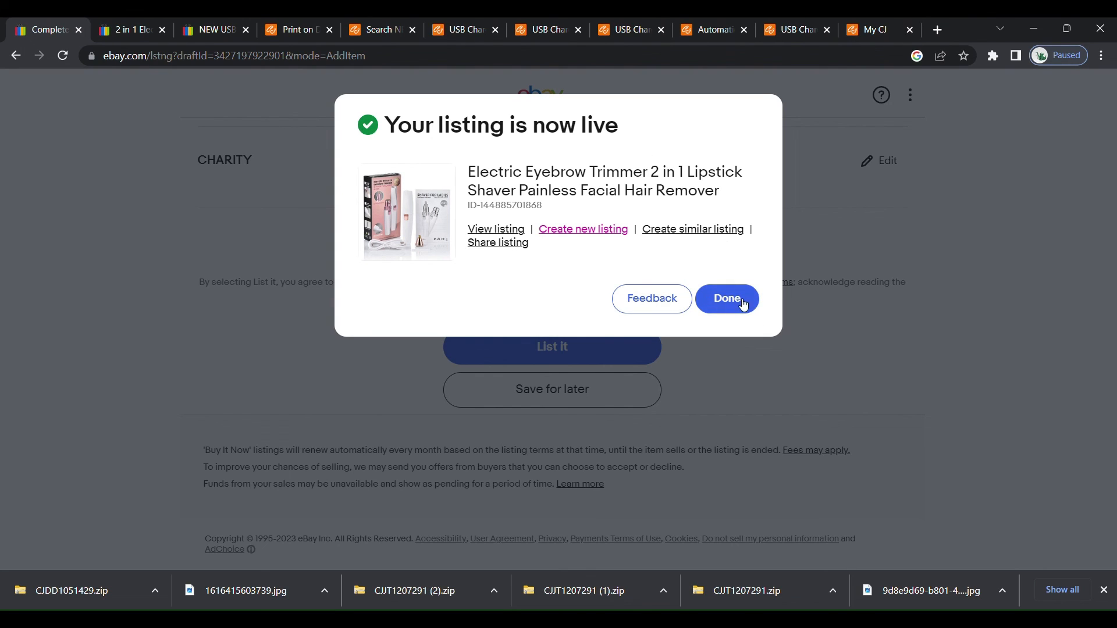
View the live eyebrow trimmer listing and examine its price, shipping, delivery, returns, item specifics and description.
{"action": "left_click", "coordinate": [483, 235]}
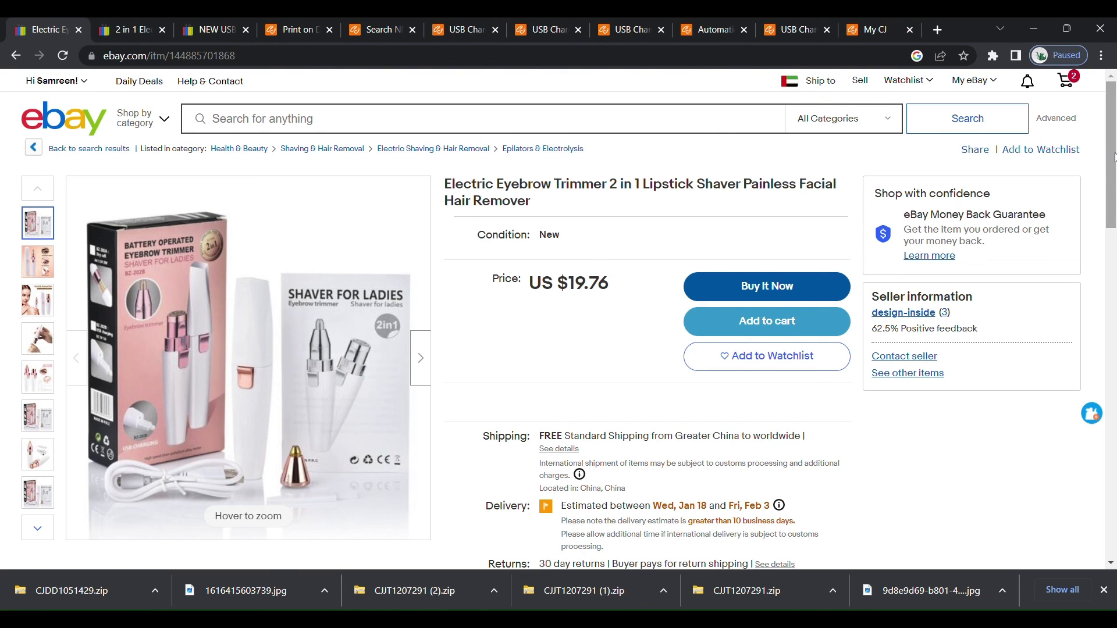
{"action": "scroll", "coordinate": [1113, 183], "scroll_direction": "down", "scroll_amount": 2}
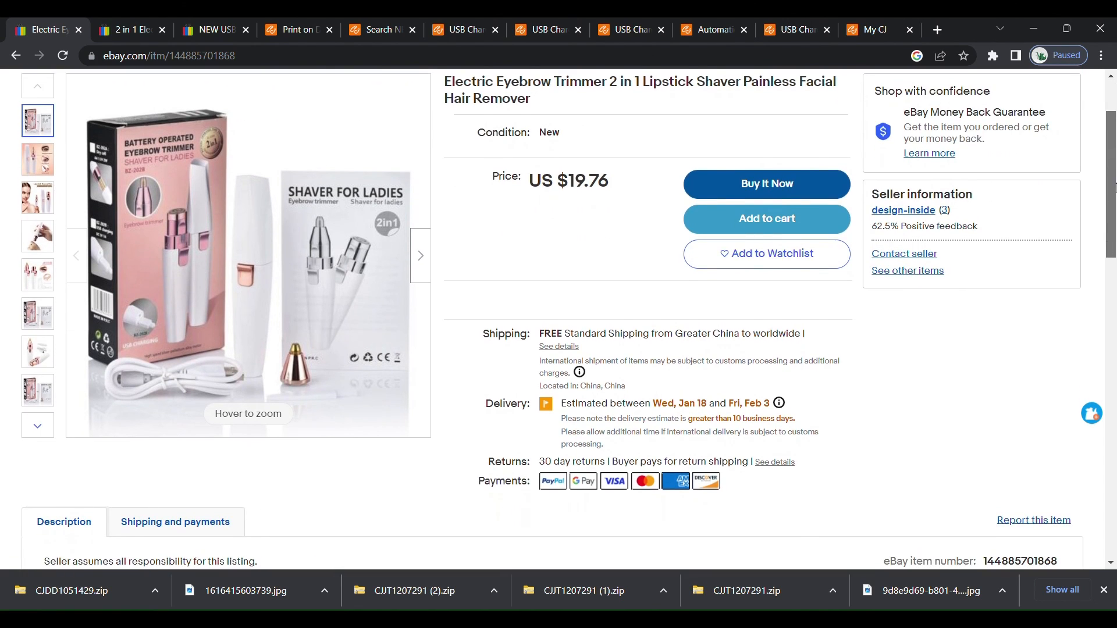
{"action": "scroll", "coordinate": [1113, 186], "scroll_direction": "up", "scroll_amount": 1}
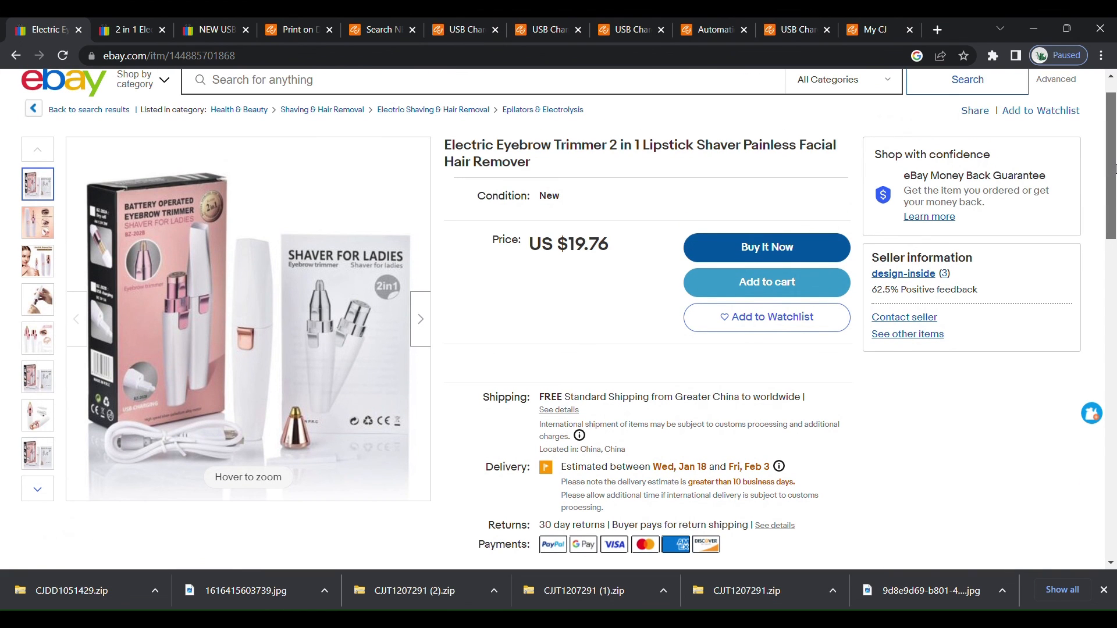
{"action": "scroll", "coordinate": [1114, 169], "scroll_direction": "down", "scroll_amount": 14}
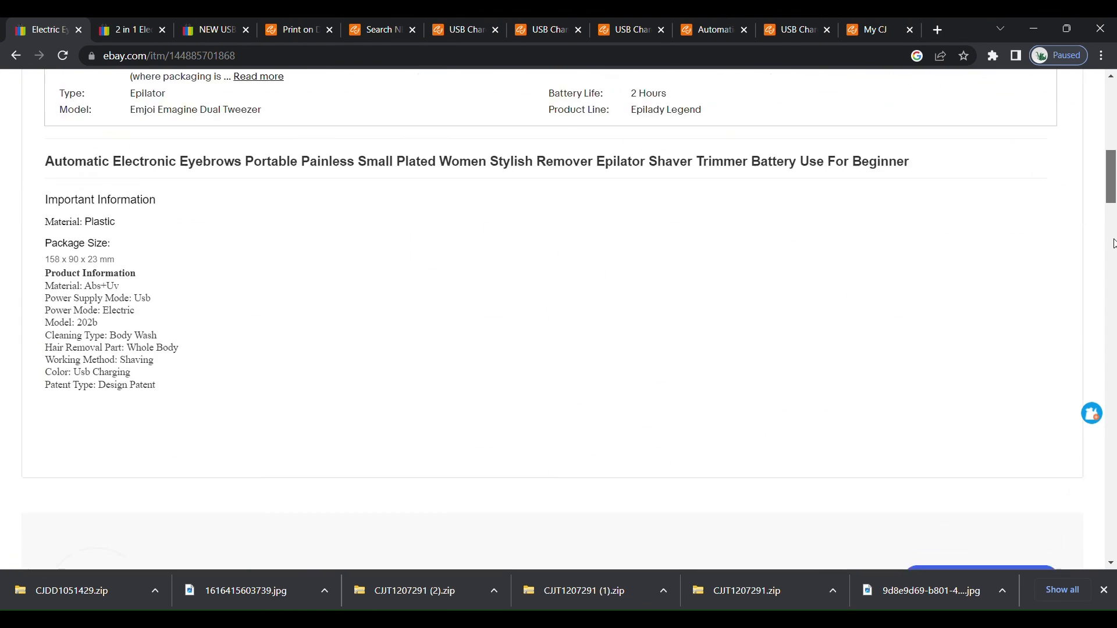
{"action": "scroll", "coordinate": [1114, 215], "scroll_direction": "up", "scroll_amount": 6}
{"action": "left_click_drag", "start_coordinate": [1114, 216], "coordinate": [1114, 216]}
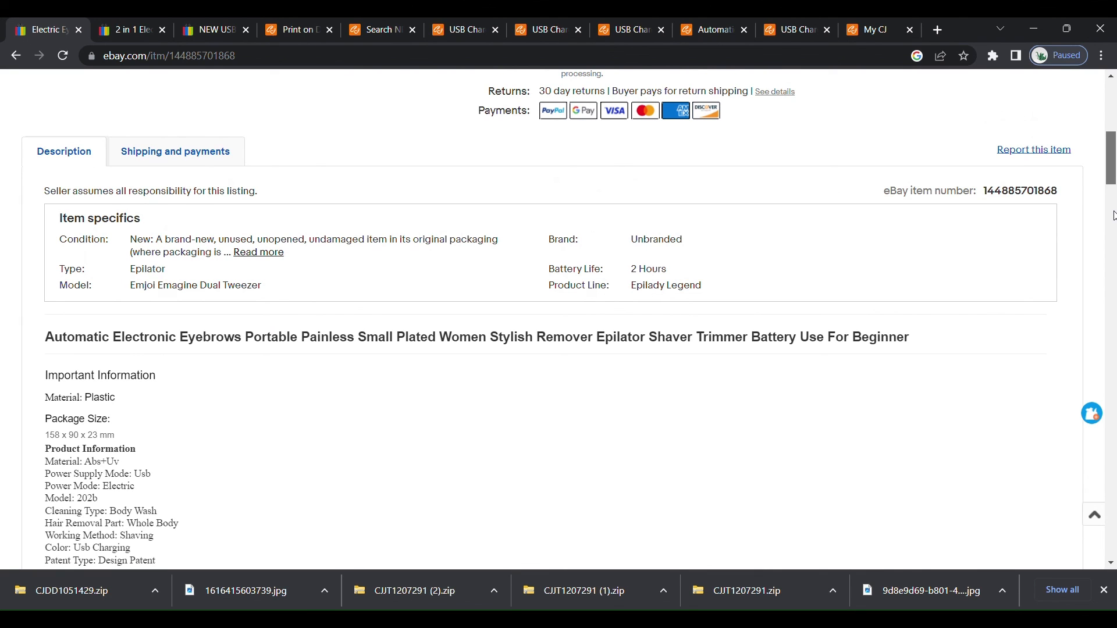
{"action": "left_click_drag", "start_coordinate": [1113, 216], "coordinate": [1114, 186]}
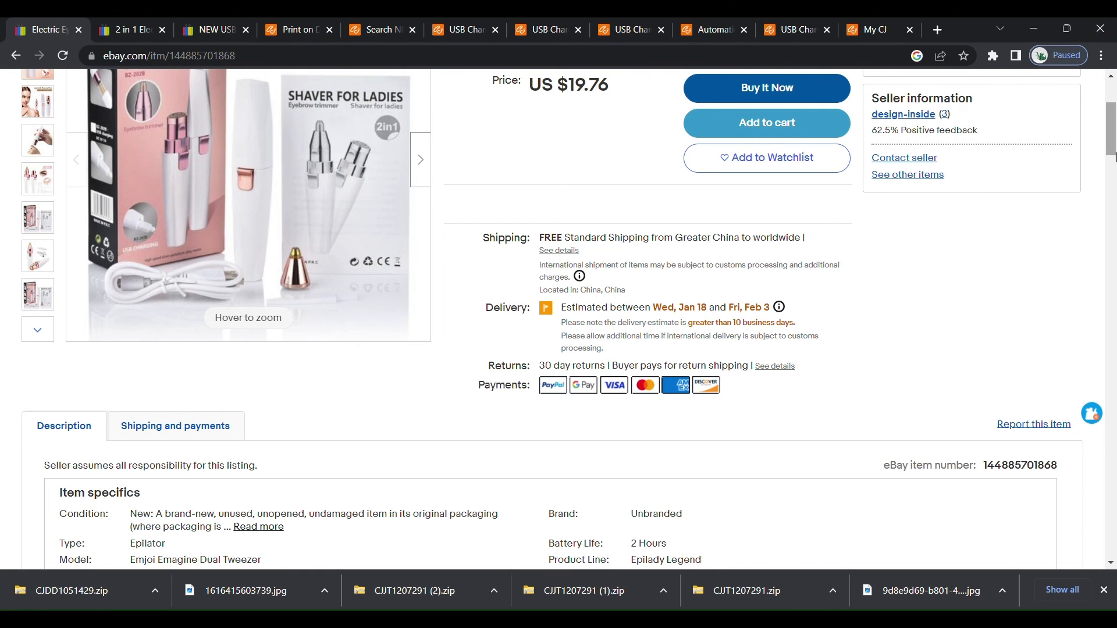
{"action": "left_click_drag", "start_coordinate": [1111, 142], "coordinate": [1111, 128]}
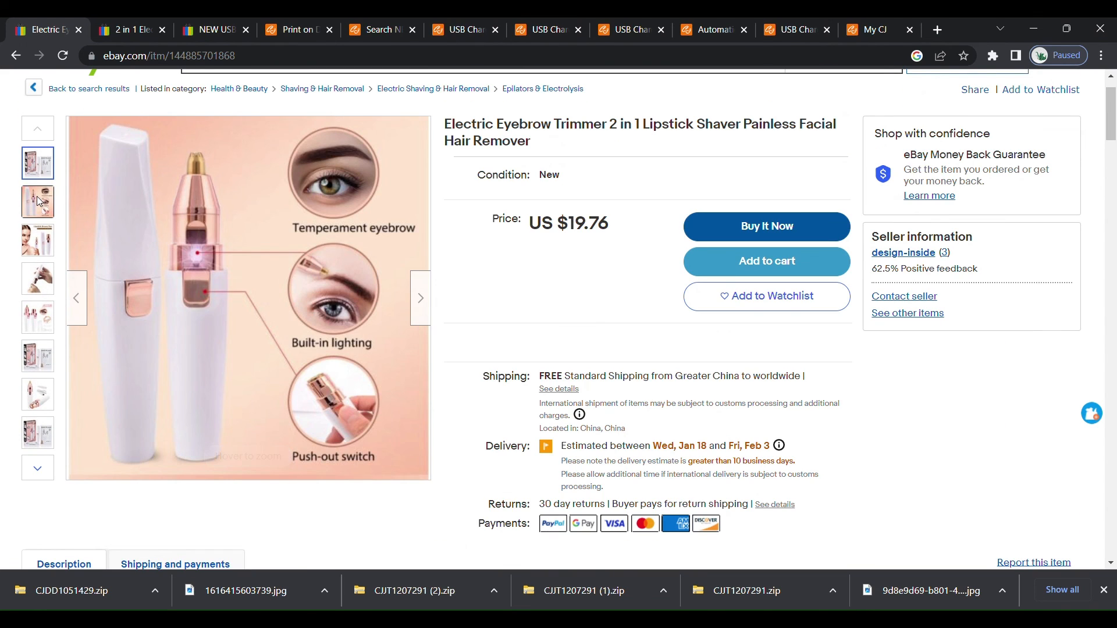
Look through the live listing's product photos and the related sponsored items further down the page.
{"action": "left_click", "coordinate": [36, 197]}
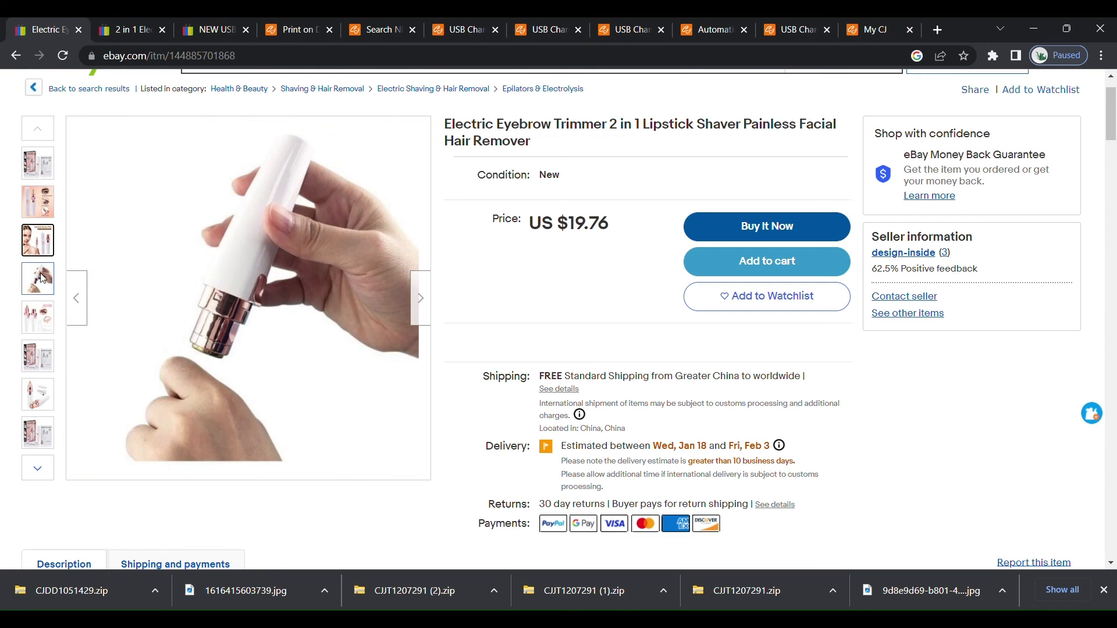
{"action": "left_click", "coordinate": [39, 279]}
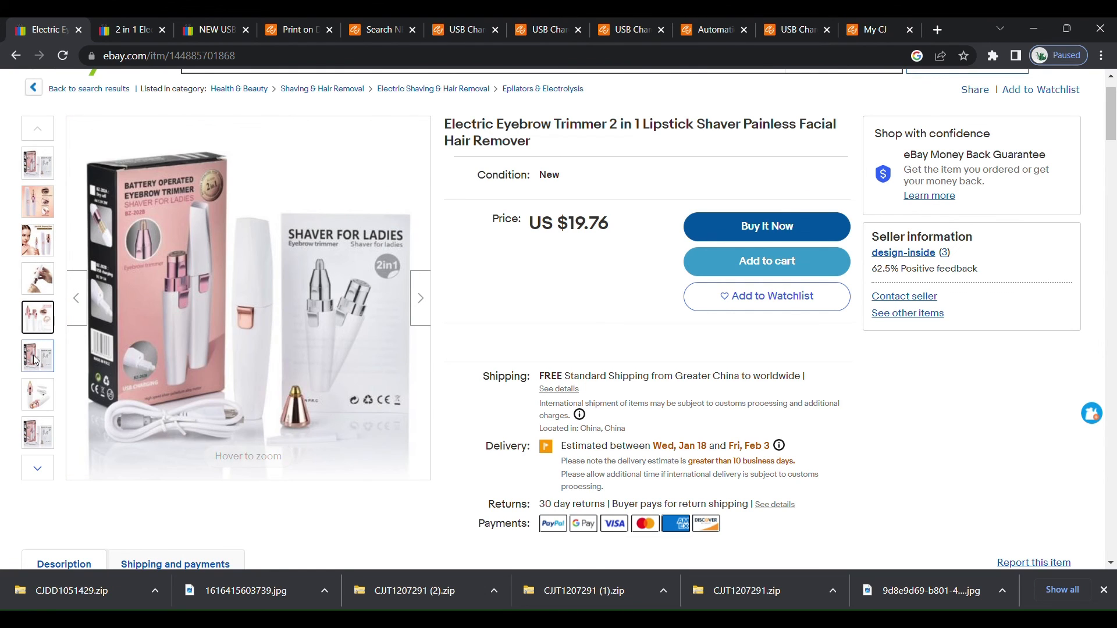
{"action": "left_click", "coordinate": [36, 405]}
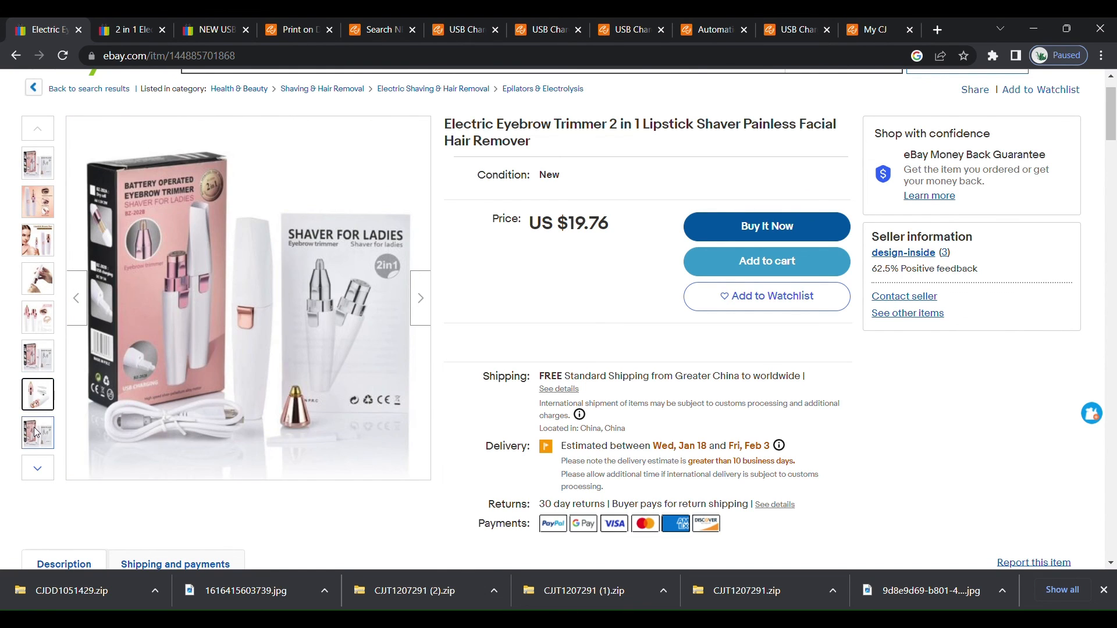
{"action": "left_click", "coordinate": [35, 433]}
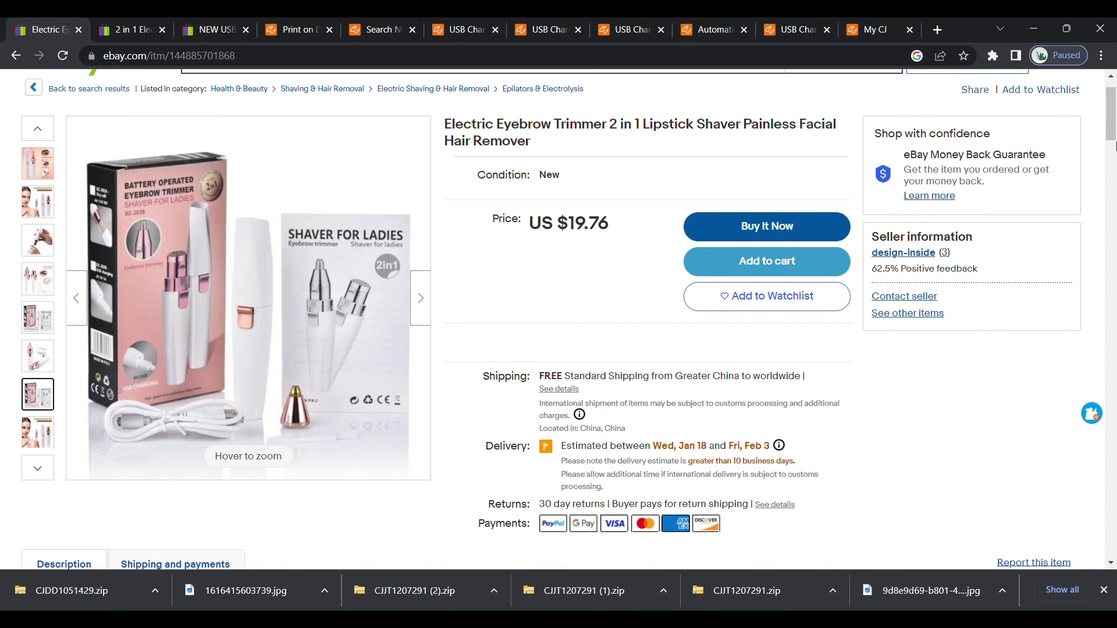
{"action": "left_click_drag", "start_coordinate": [1112, 131], "coordinate": [1109, 262]}
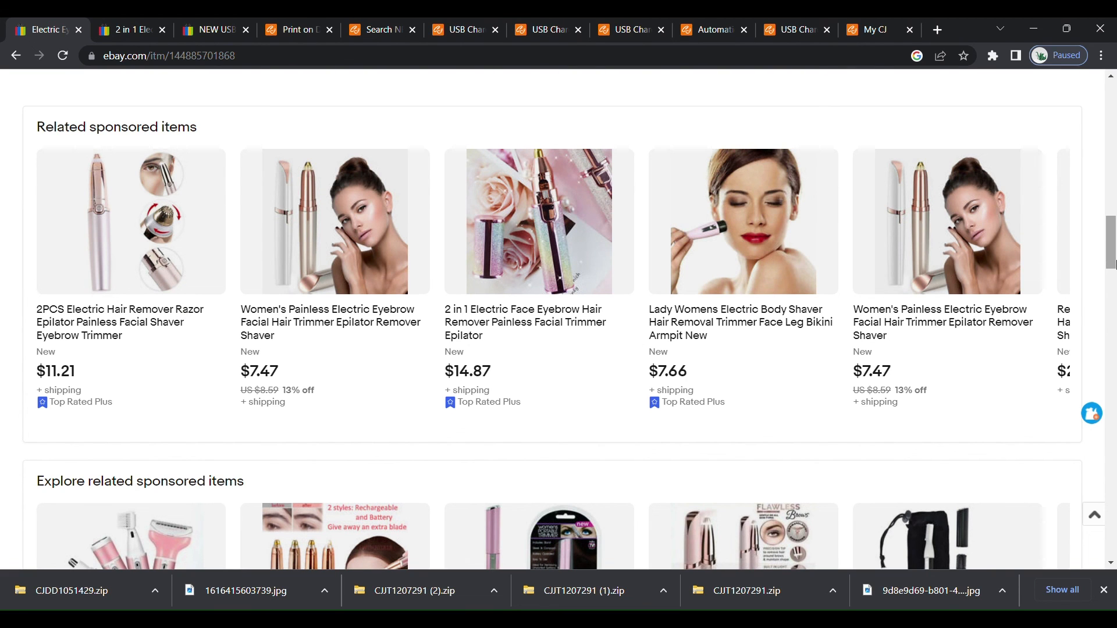
{"action": "left_click_drag", "start_coordinate": [1113, 263], "coordinate": [1115, 306]}
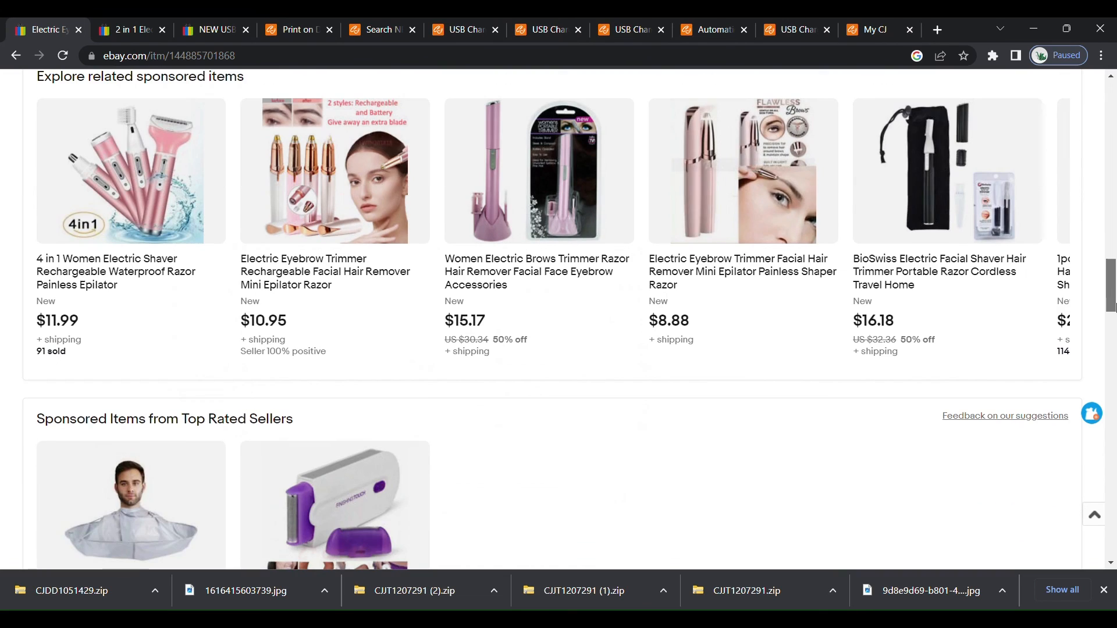